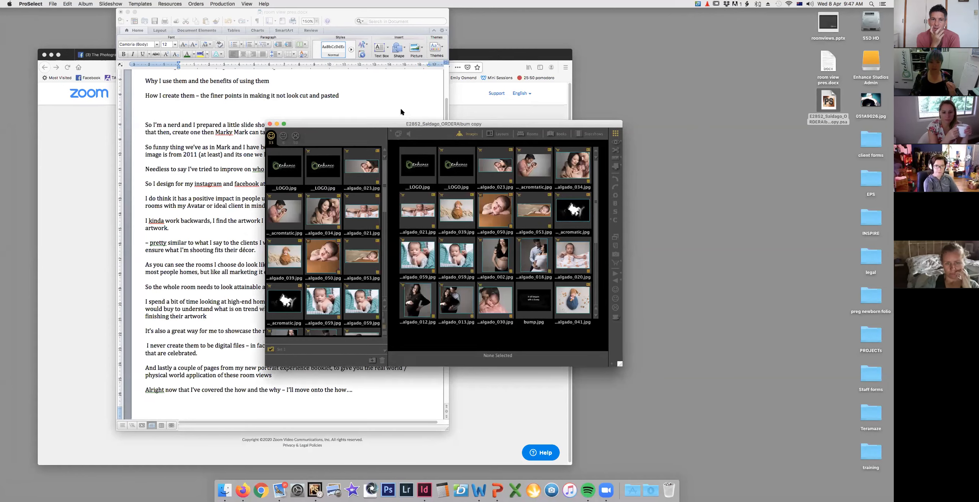
- Enlarge the album window and reposition it so its full contents are visible on the desktop
drag(511, 282, 798, 439)
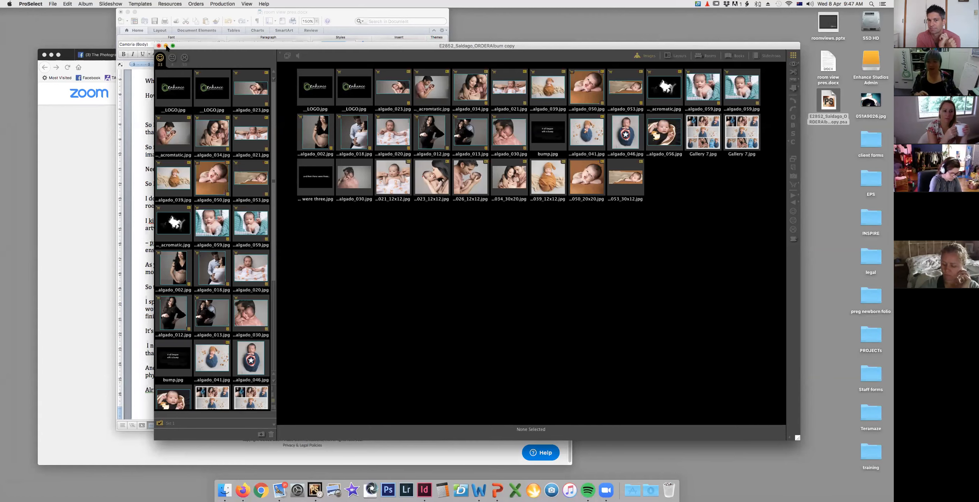
drag(180, 45, 305, 100)
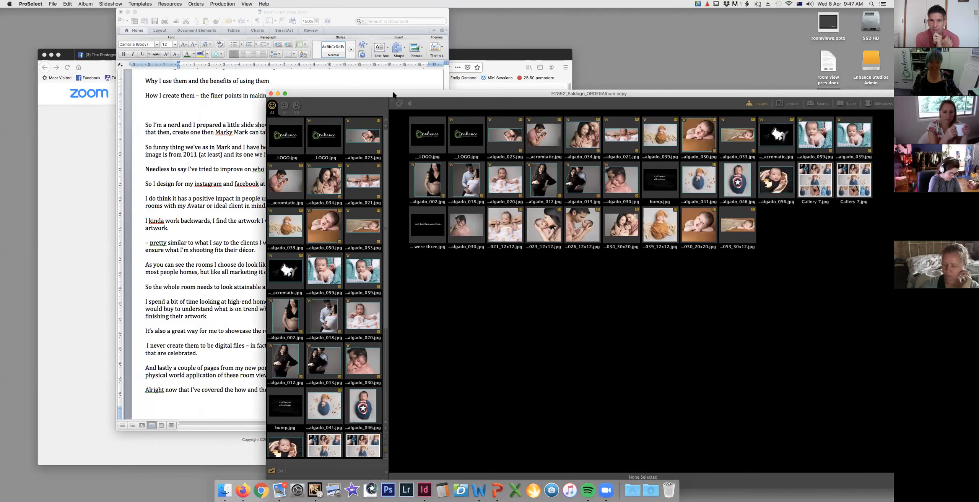
drag(392, 93, 355, 50)
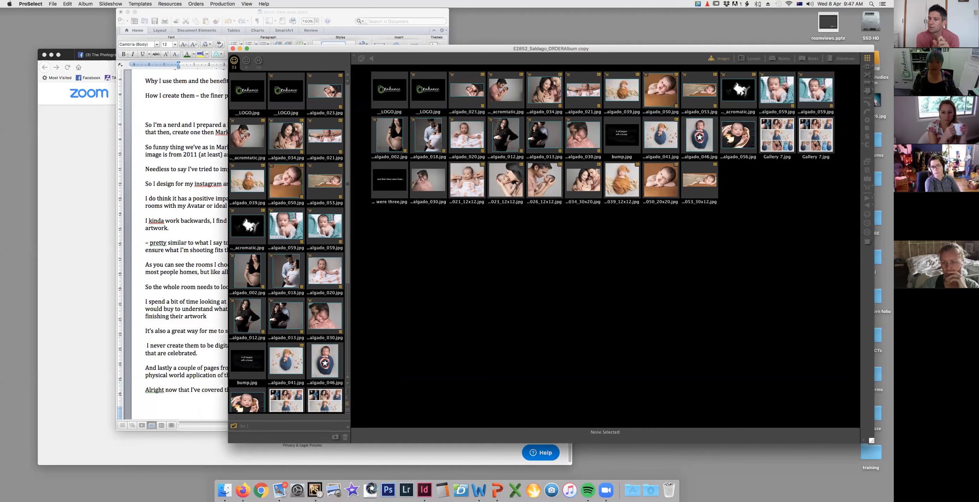
drag(555, 49, 405, 15)
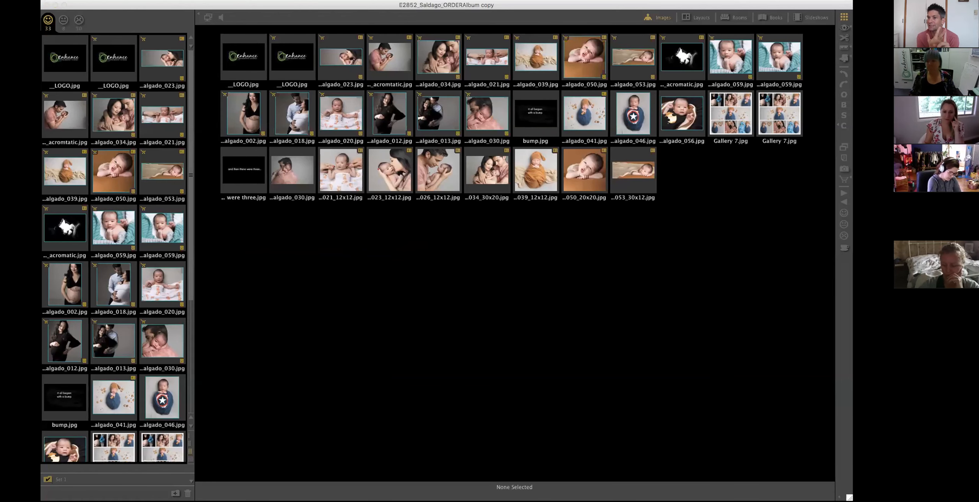
- Switch the album to its layouts and open the Collection 2 wall layout of newborn and family portraits
click(544, 320)
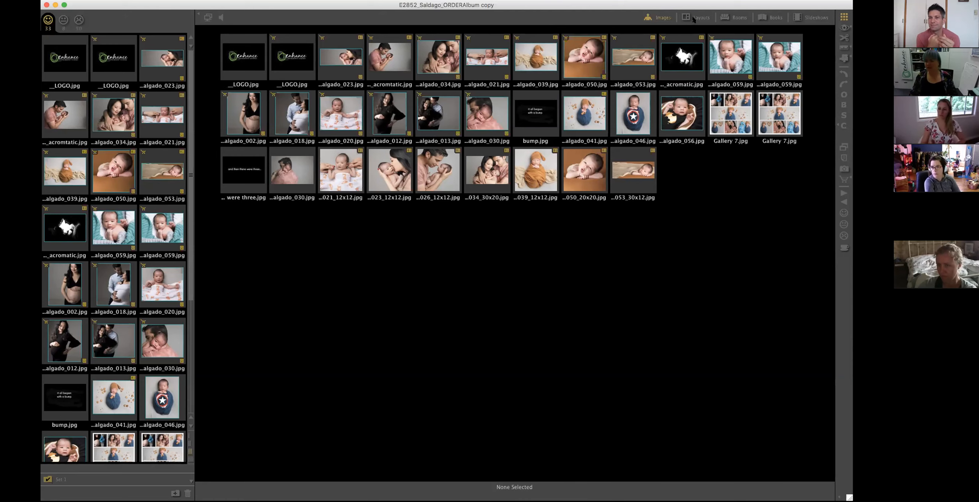
click(621, 73)
click(701, 17)
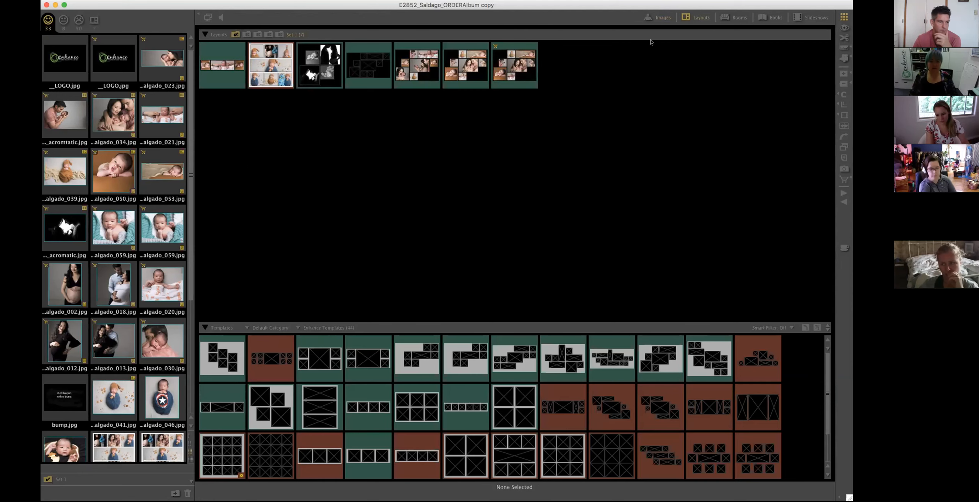
click(516, 63)
double_click(517, 64)
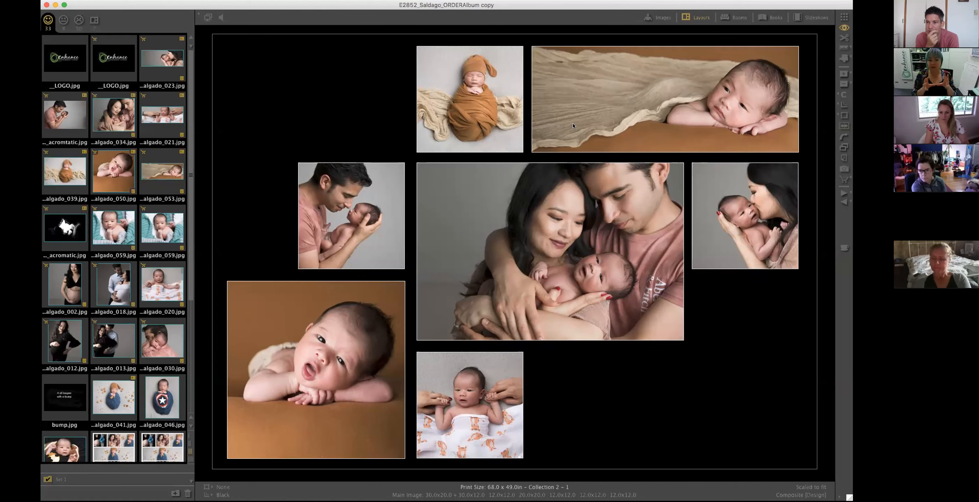
click(844, 18)
double_click(481, 85)
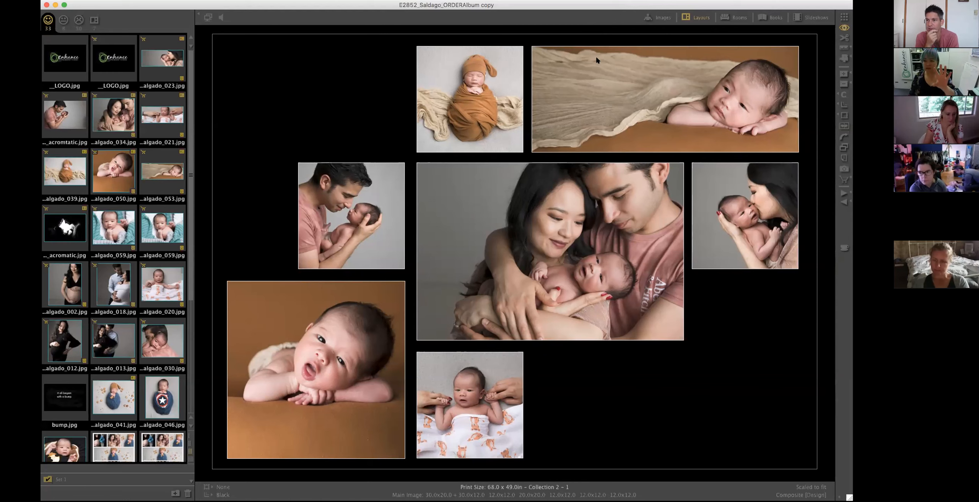
- Export the open Collection 2 layout as a selected sample layout to the Desktop folder
click(124, 0)
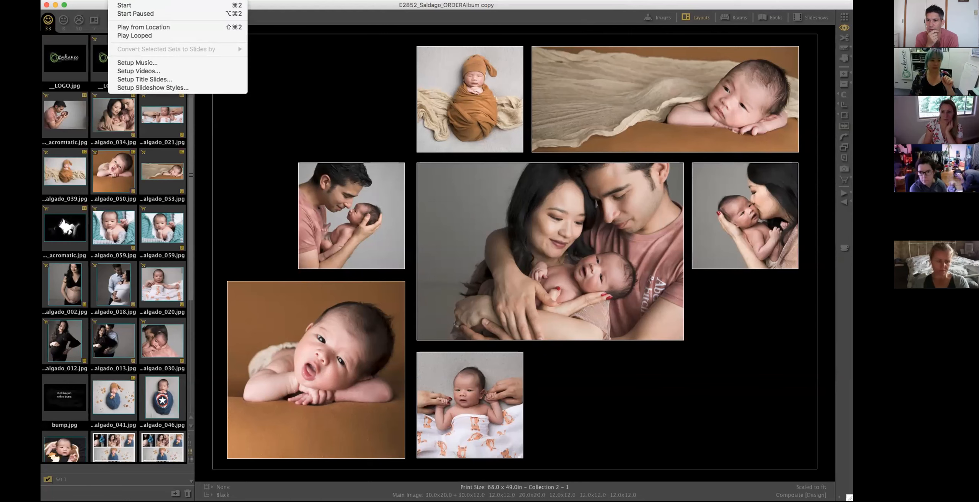
mouse_move(71, 0)
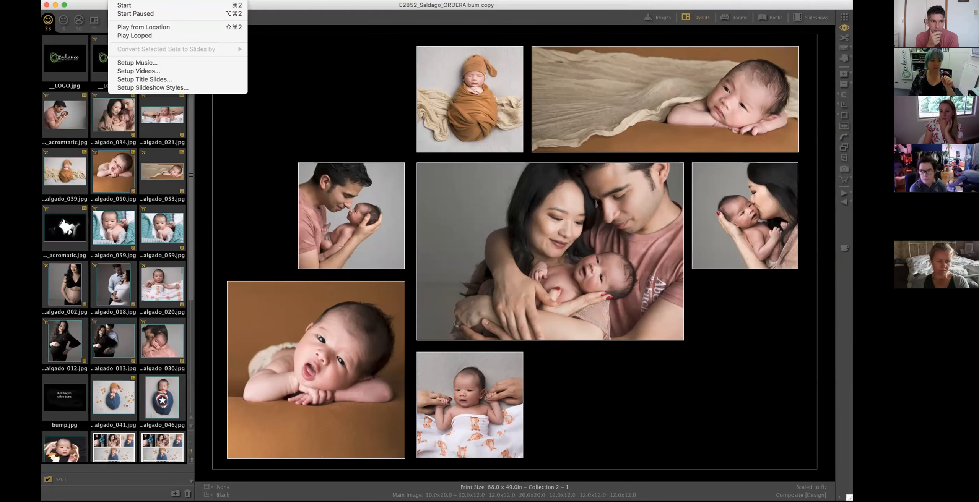
click(157, 0)
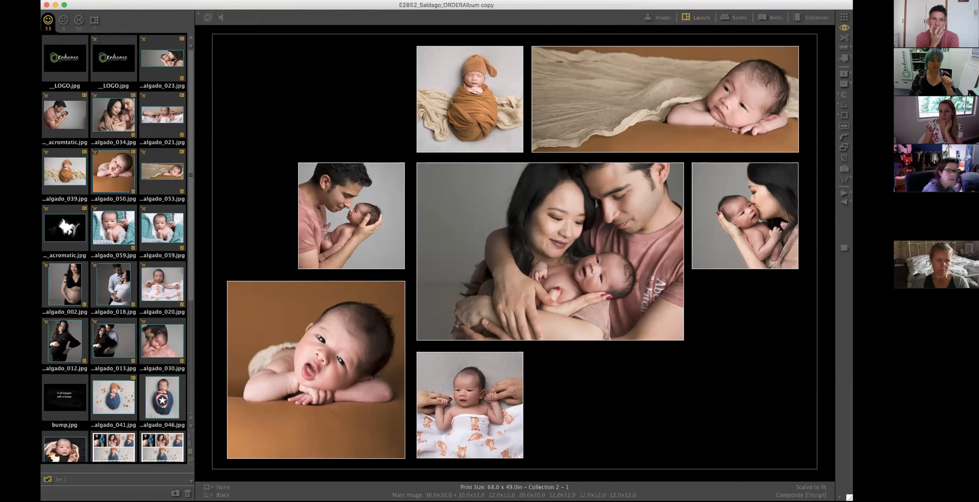
click(58, 0)
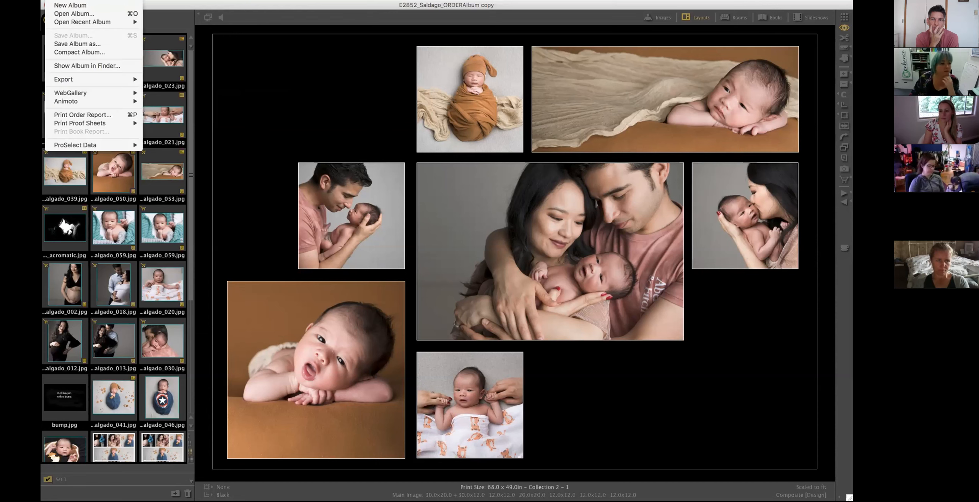
mouse_move(88, 79)
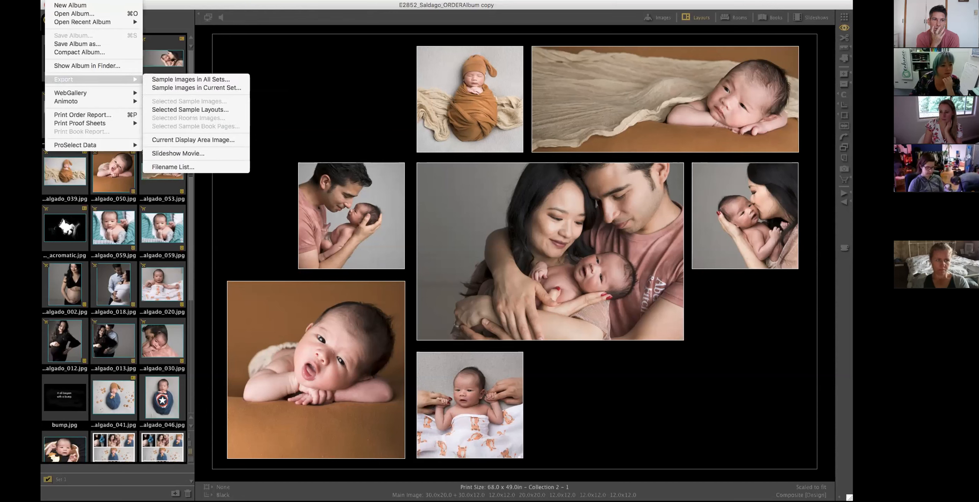
click(201, 109)
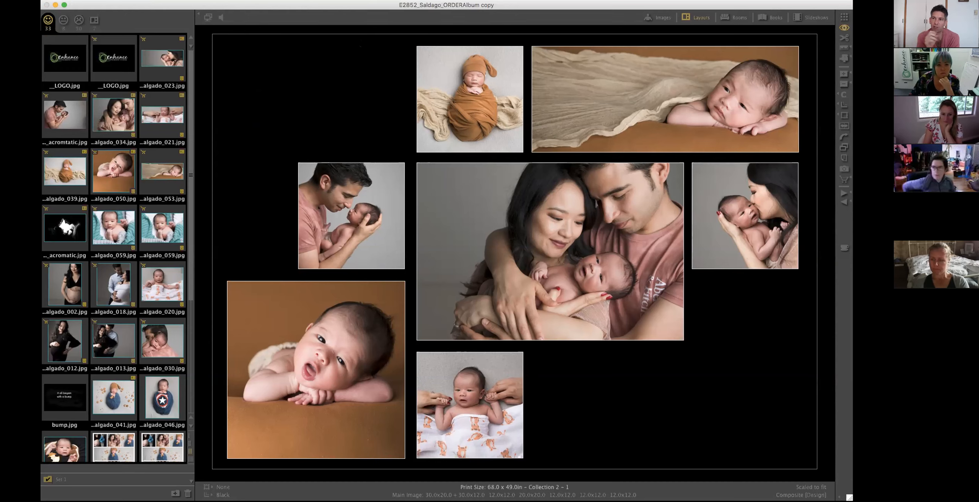
click(540, 140)
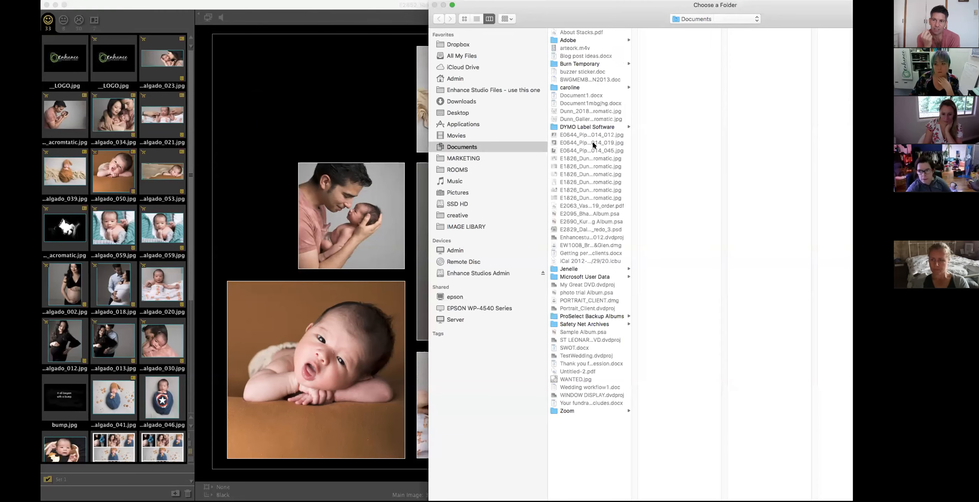
drag(831, 12, 738, 12)
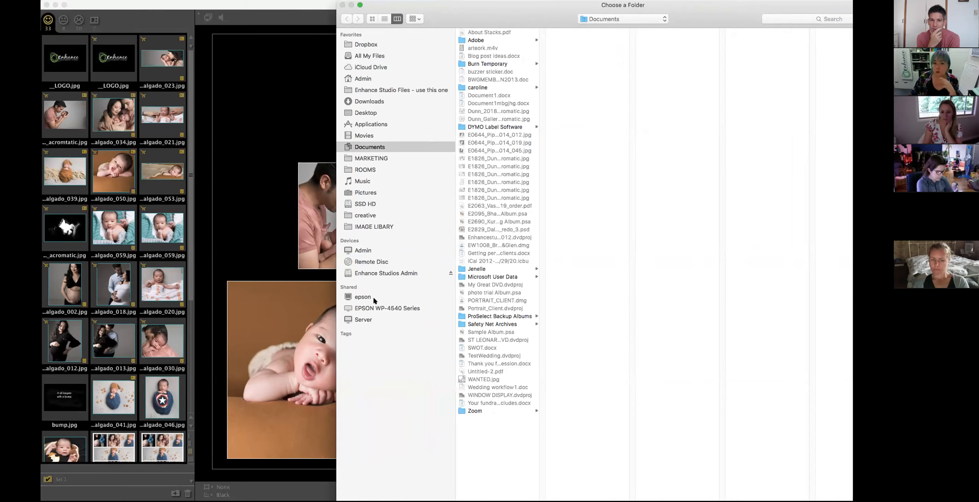
click(367, 113)
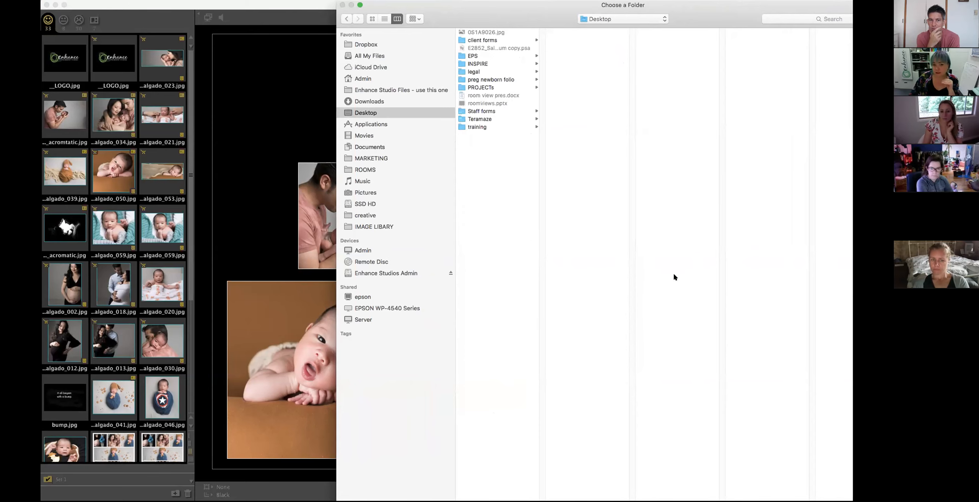
key(Escape)
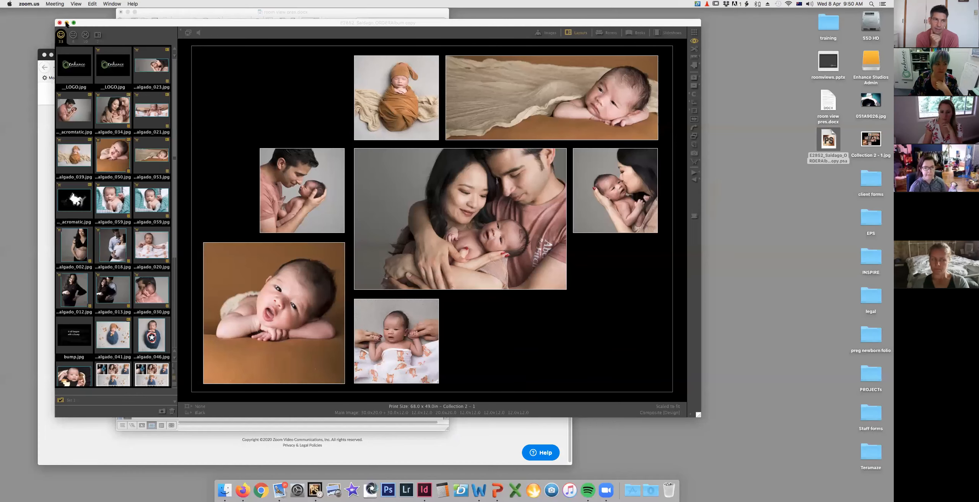
- Minimise the album and the notes document, and load shutterstock.com in a new Firefox tab
click(55, 5)
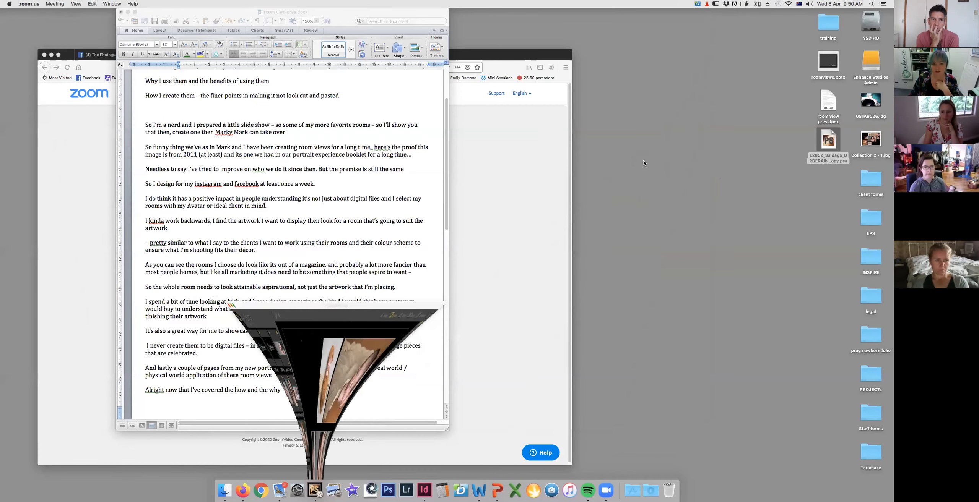
click(128, 12)
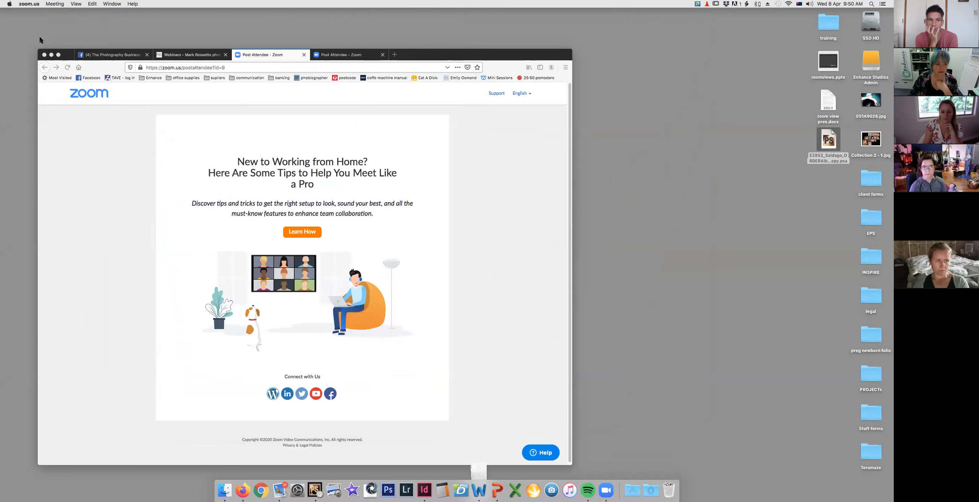
click(393, 55)
text(shu)
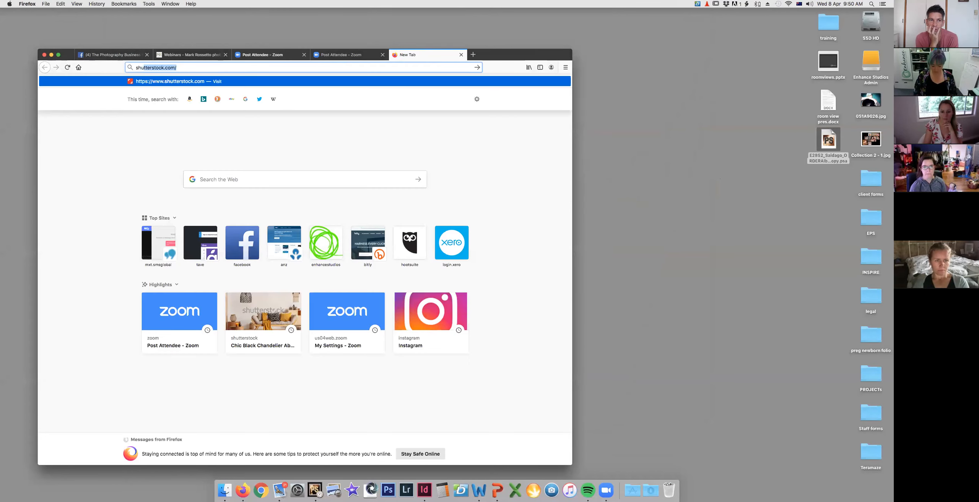
key(Return)
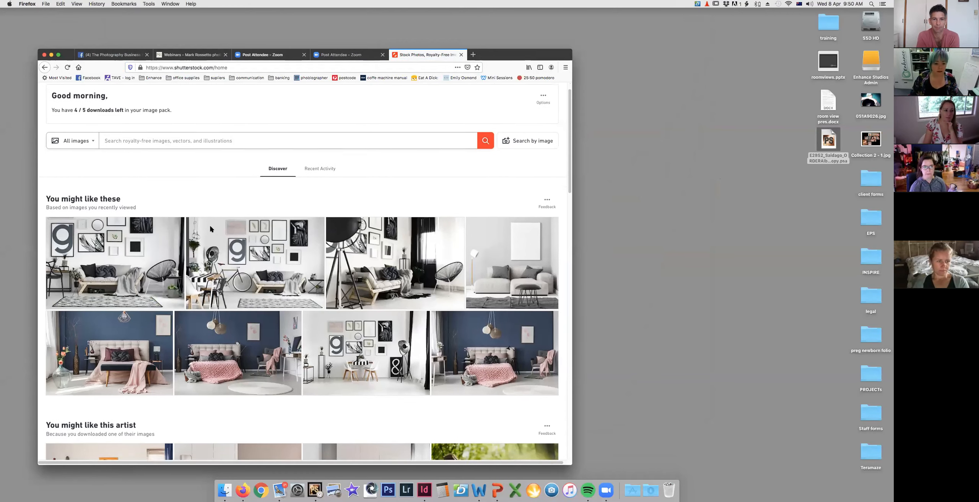
- Examine the recommended room interiors on the Shutterstock home page for one that suits the exported layout
scroll(260, 199, down, 3)
scroll(343, 154, down, 2)
drag(494, 55, 559, 14)
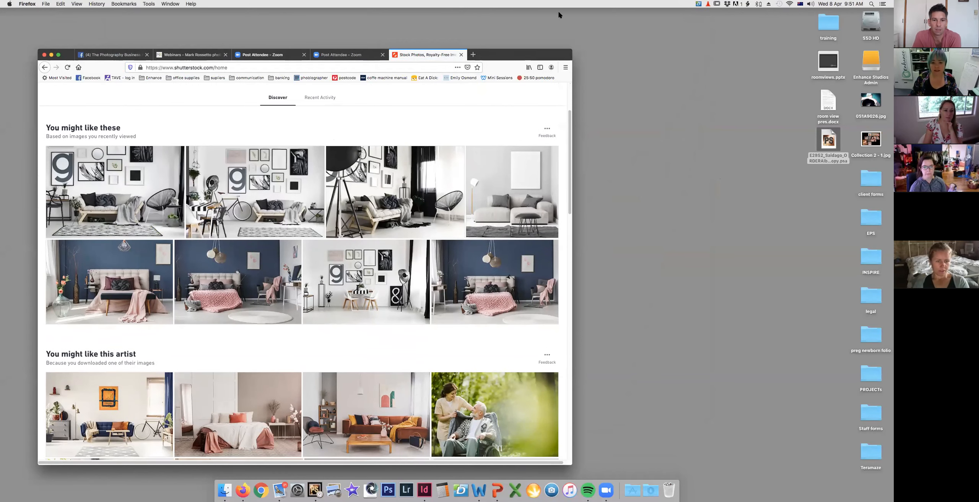
scroll(313, 317, down, 6)
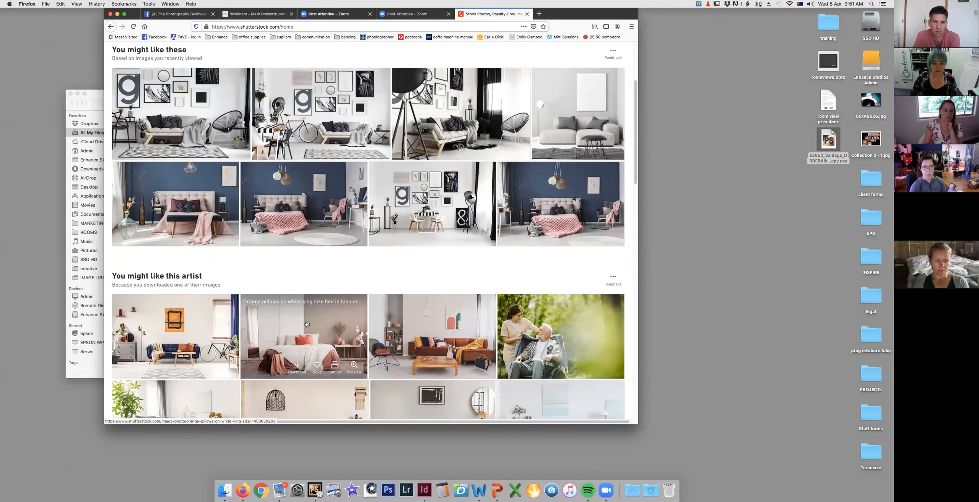
scroll(303, 323, down, 4)
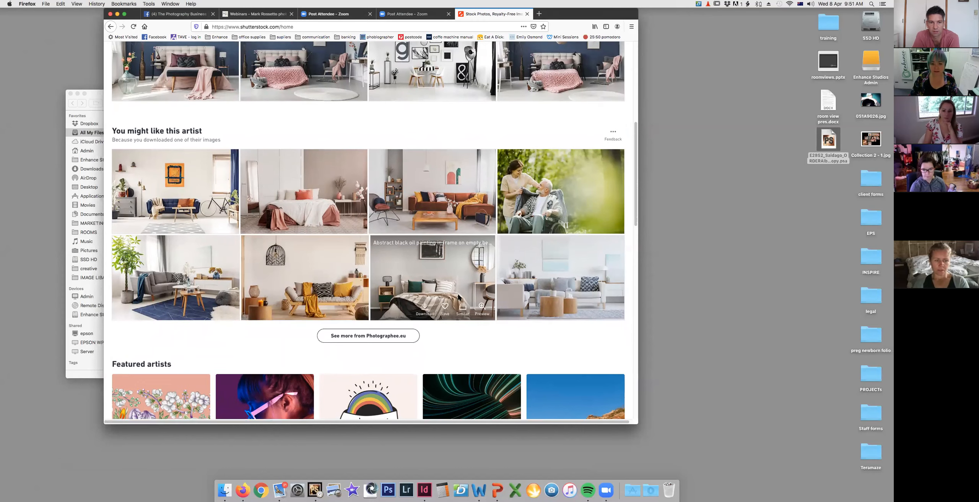
scroll(457, 299, down, 1)
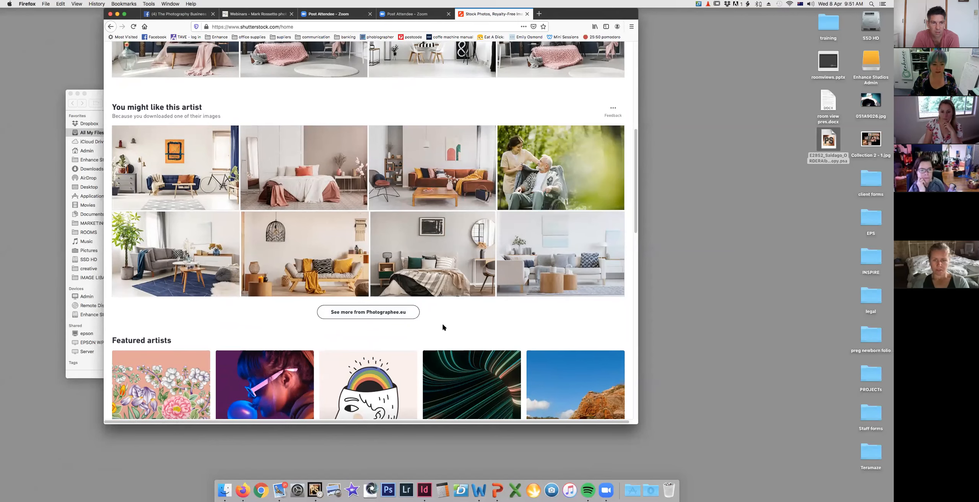
scroll(446, 323, down, 3)
scroll(447, 327, down, 2)
scroll(448, 327, up, 10)
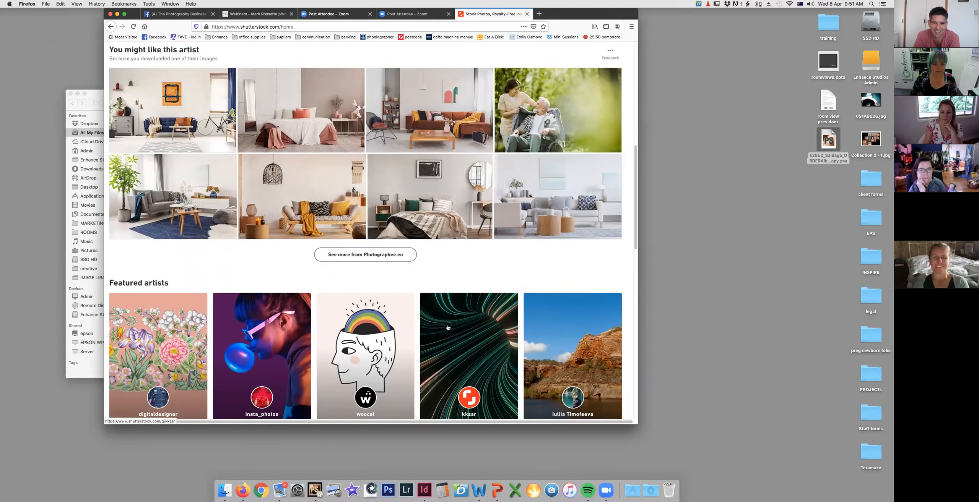
scroll(448, 327, up, 6)
scroll(448, 327, down, 15)
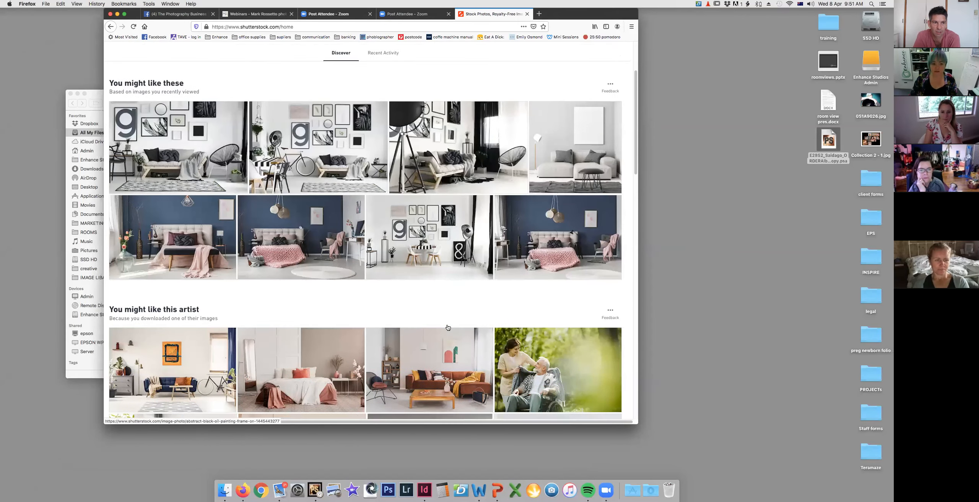
scroll(448, 327, up, 5)
scroll(429, 272, up, 14)
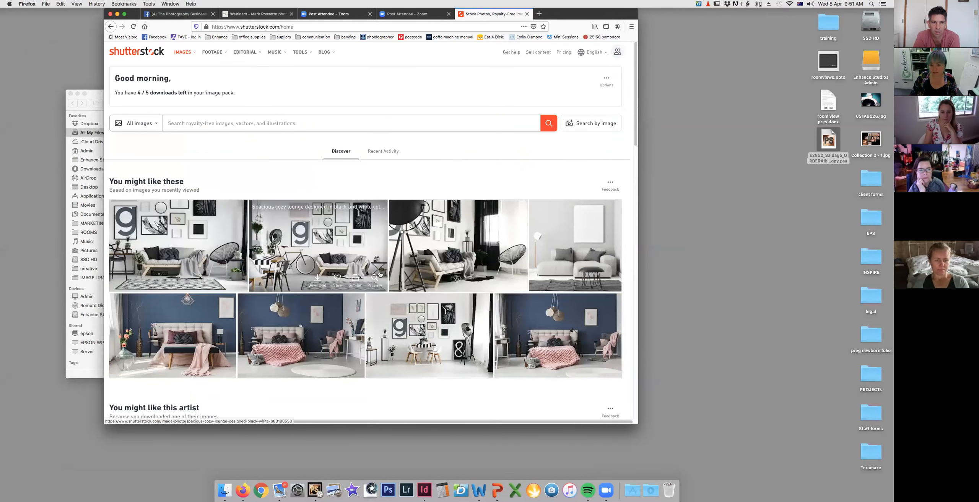
scroll(318, 168, down, 6)
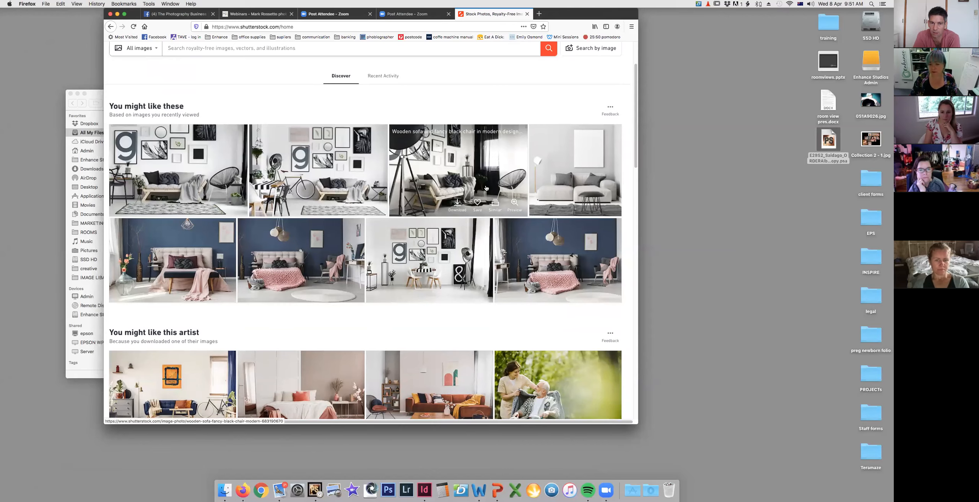
scroll(318, 222, down, 5)
scroll(317, 221, down, 2)
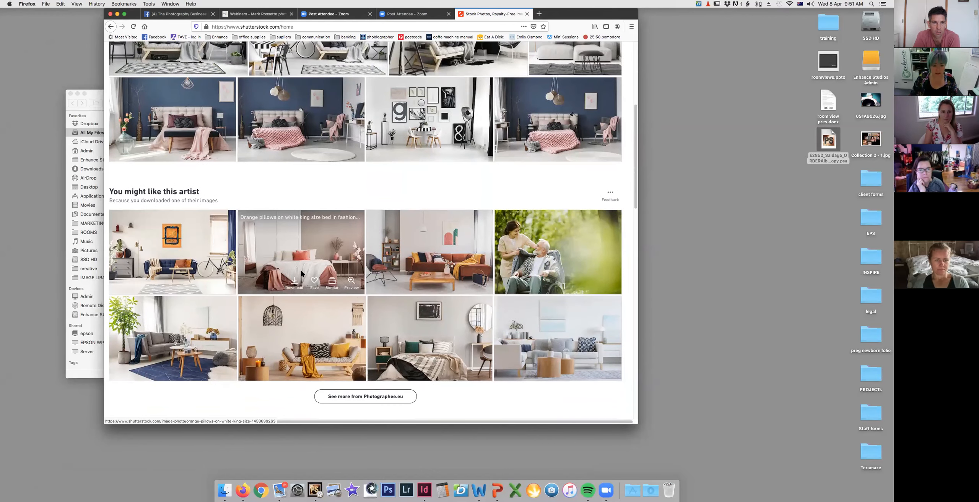
scroll(321, 260, down, 3)
- Download the stock photo of the living room with the black chandelier and couch, and open it in Photoshop CS6
click(322, 265)
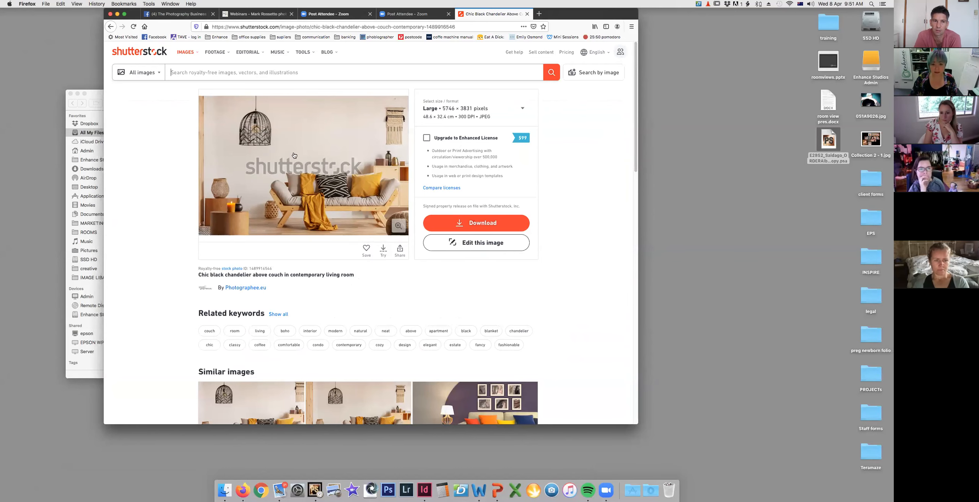
scroll(274, 202, down, 5)
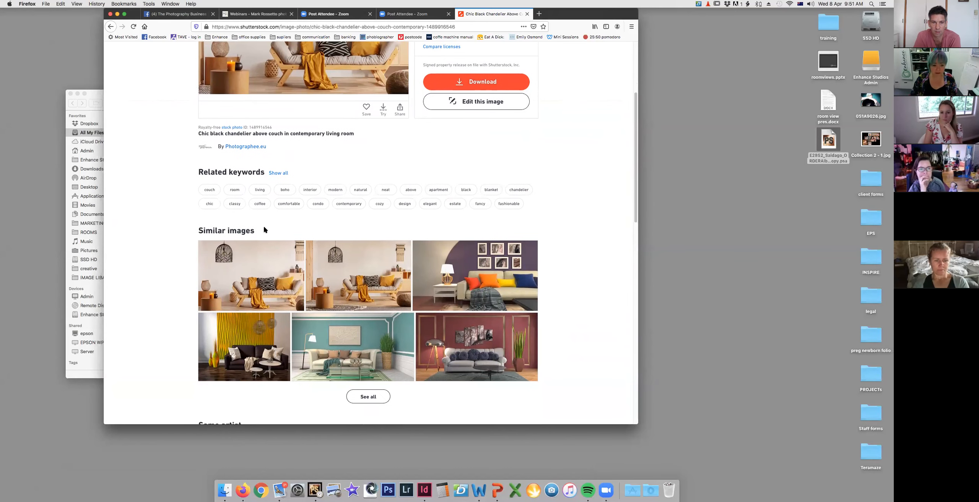
scroll(264, 230, up, 5)
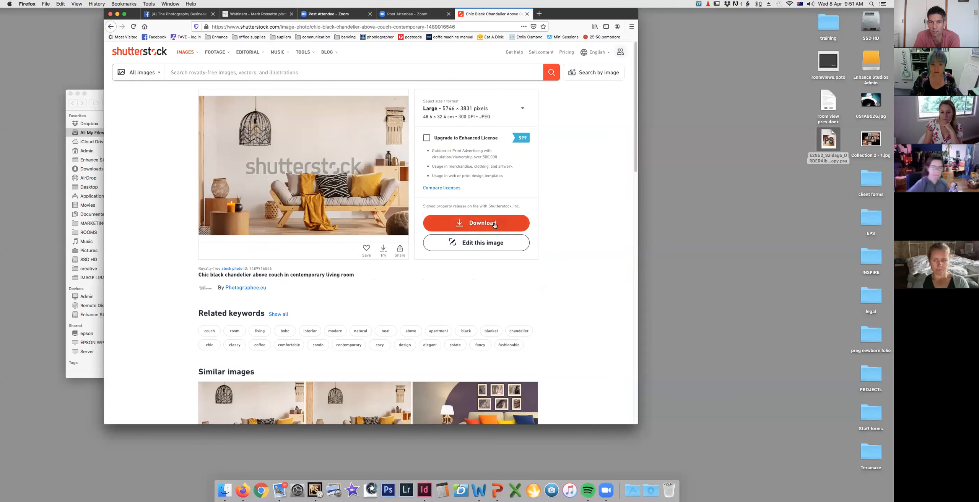
click(428, 221)
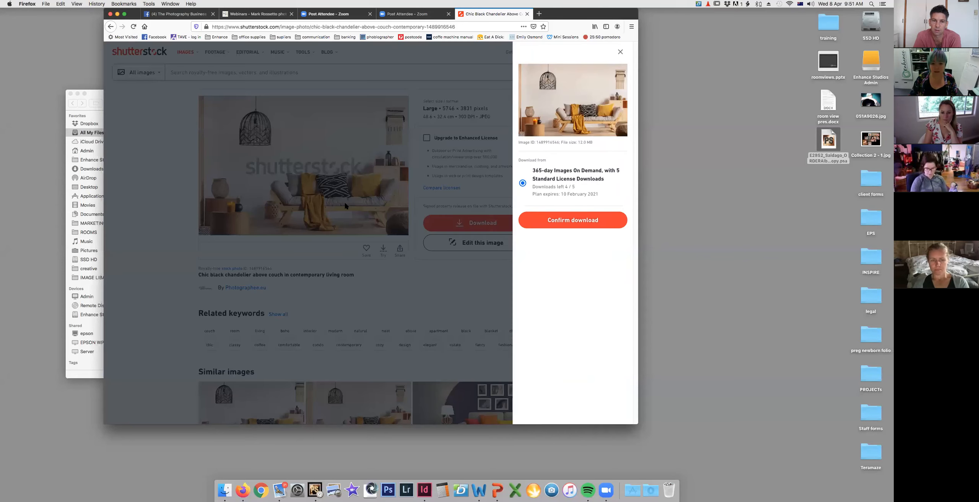
click(579, 221)
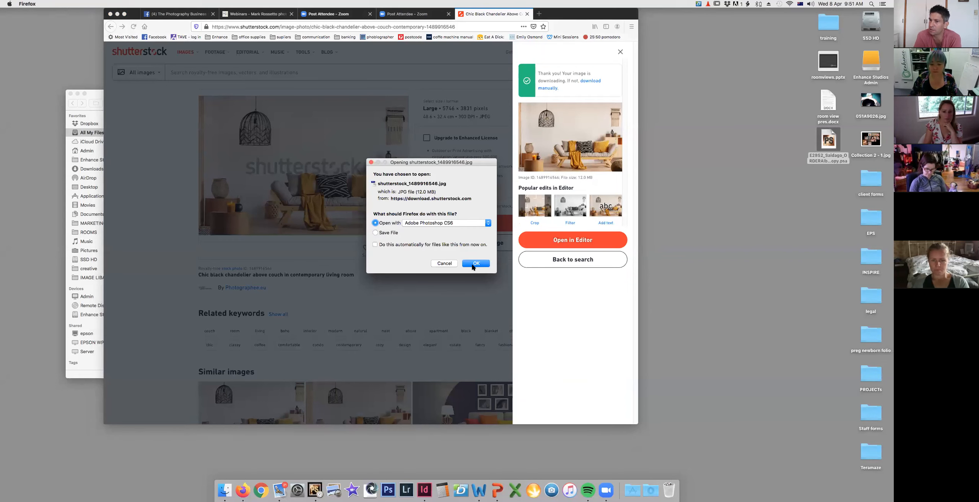
click(476, 264)
- Examine the download sizes offered for the living room photo, including the Large 5746 × 3831 pixel option
click(446, 111)
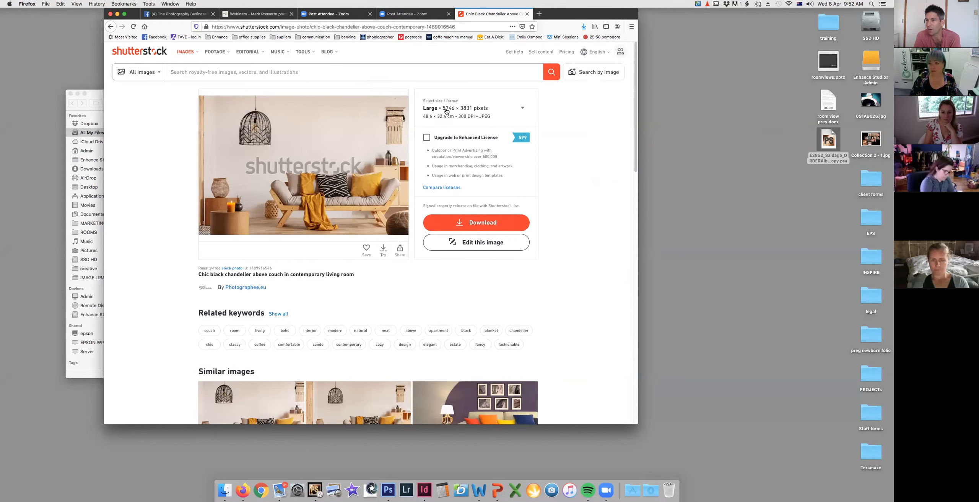
click(520, 109)
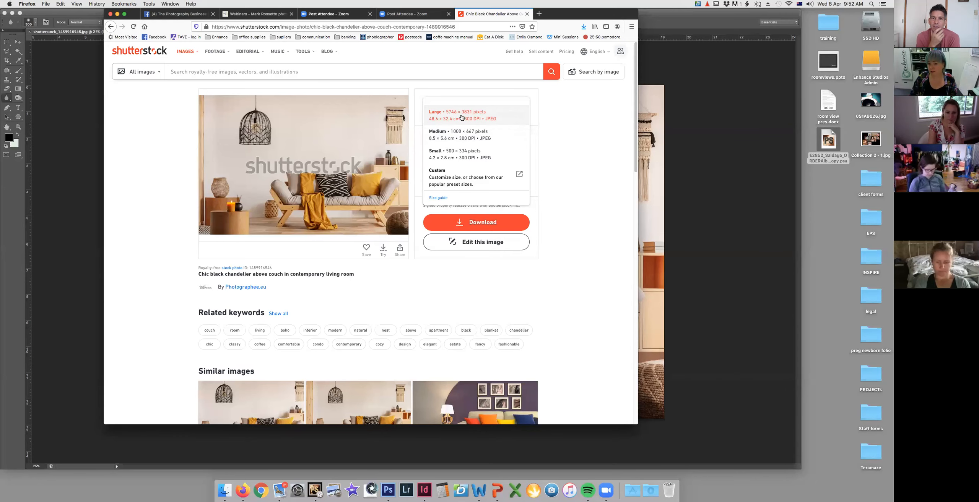
scroll(462, 117, down, 2)
scroll(462, 117, up, 2)
click(500, 112)
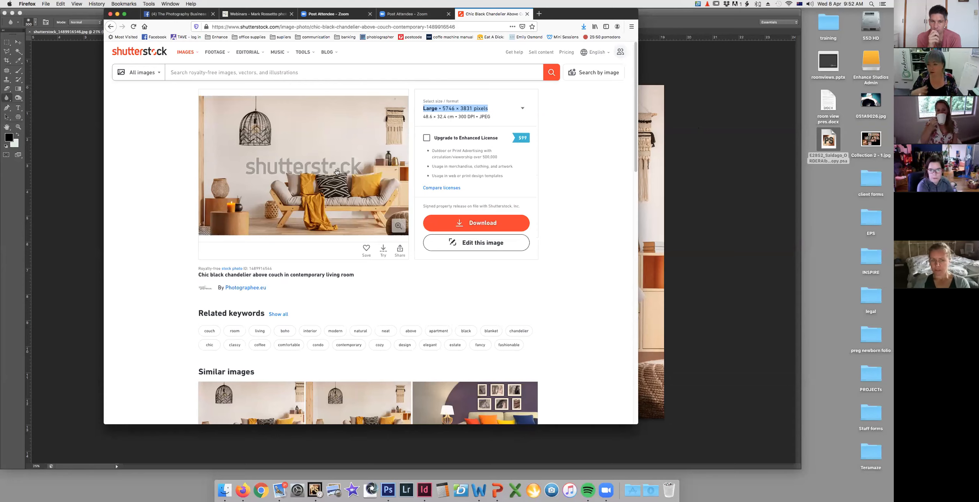
- Switch to Photoshop, place Collection 2 - 1.jpg into the room photo, and enlarge it to about 134% on the wall above the sofa
click(388, 491)
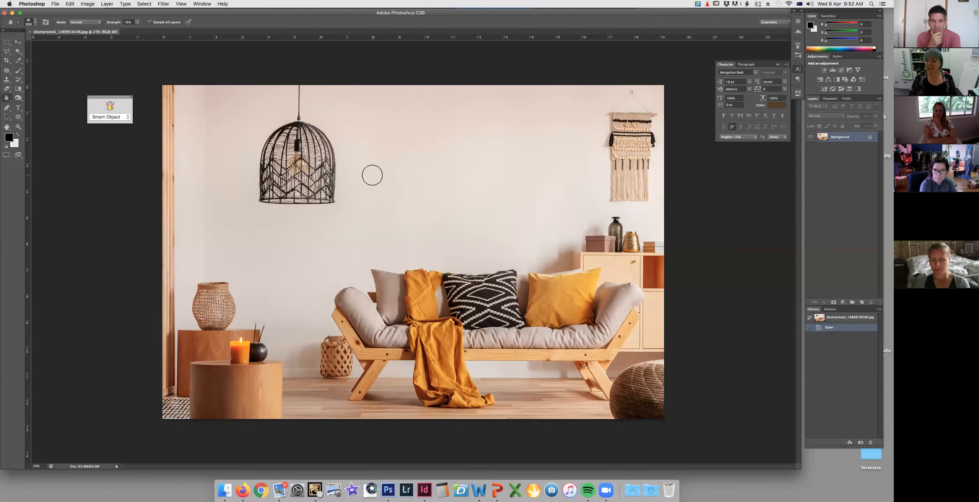
key(F11)
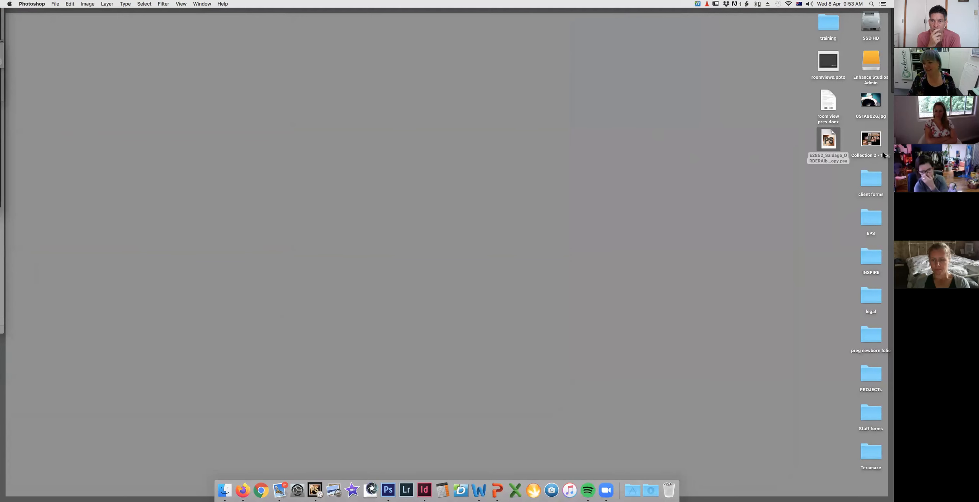
key(F11)
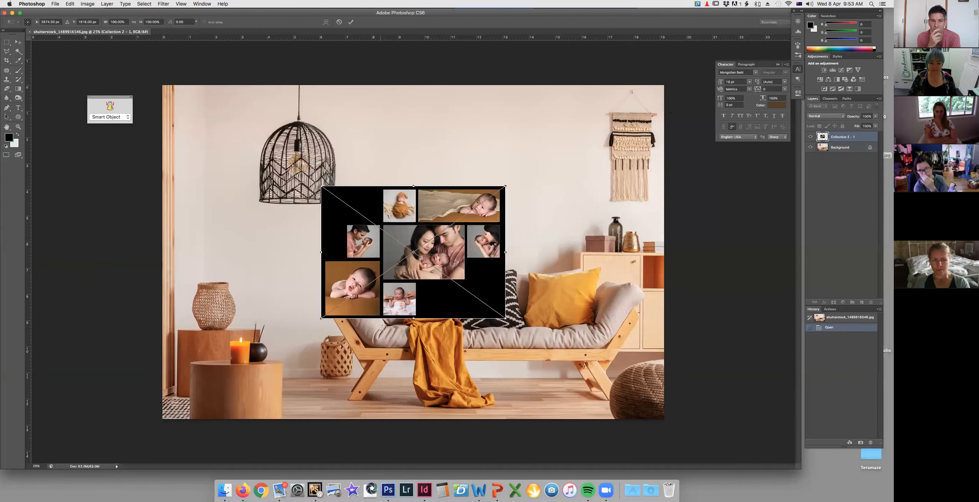
drag(505, 186, 577, 148)
drag(460, 270, 413, 224)
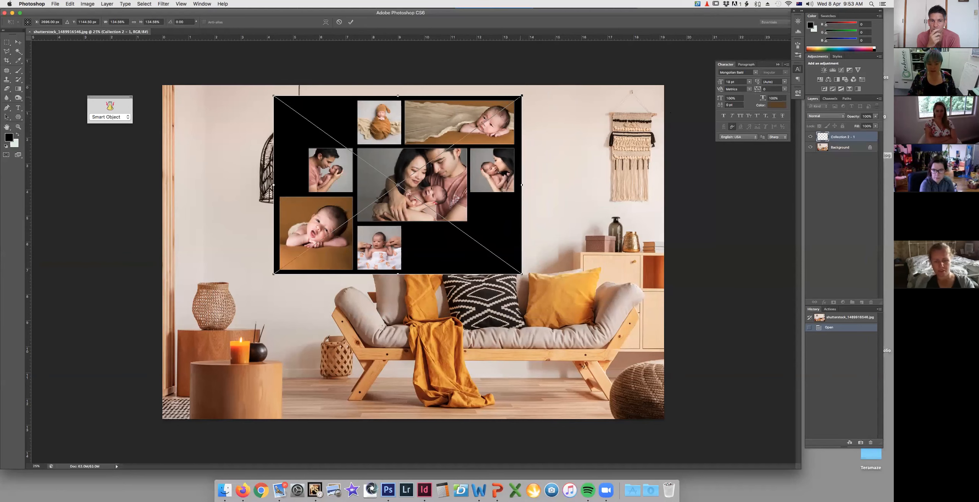
key(Return)
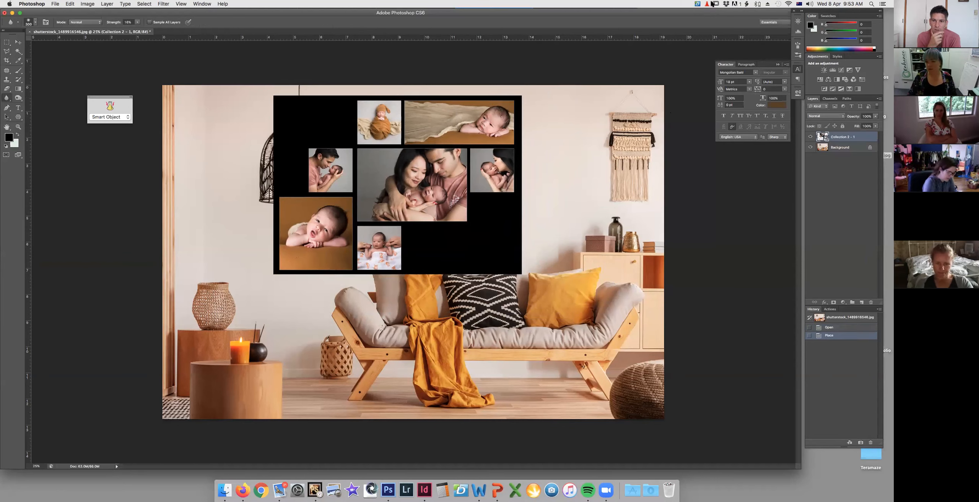
- Move the floating panels alongside the room image and rasterize the Collection 2 - 1 layer
drag(750, 12, 709, 13)
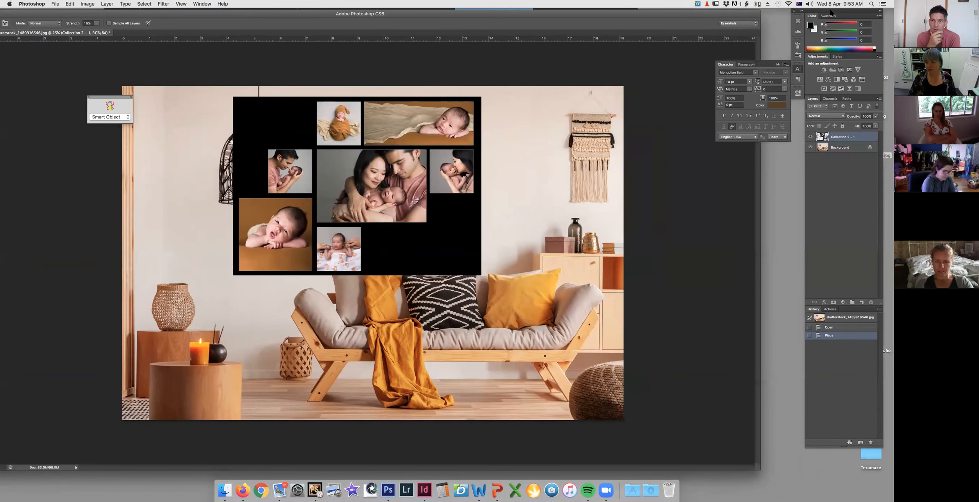
drag(809, 11, 661, 20)
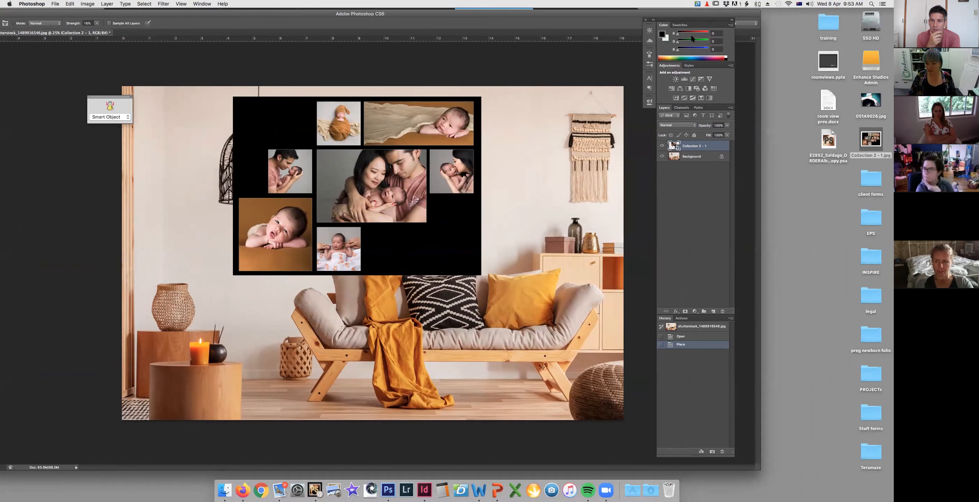
right_click(720, 147)
click(744, 213)
drag(95, 14, 138, 14)
- Try cutting away the black backdrop around the portraits with a Magic Wand selection, and undo the cut
click(21, 51)
click(325, 122)
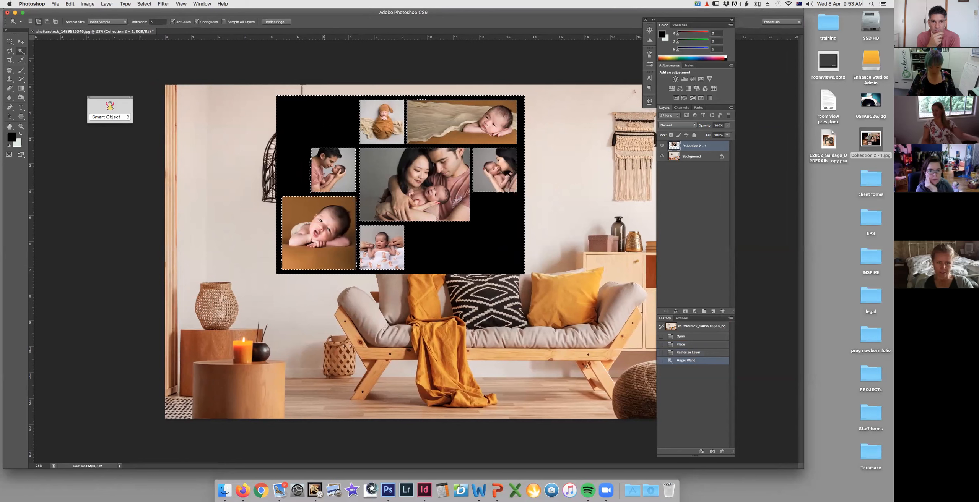
key(super+x)
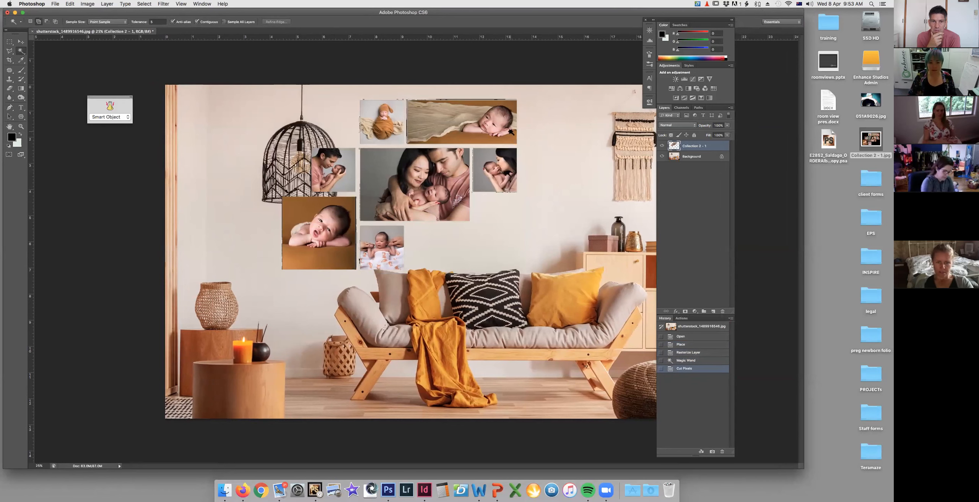
key(super+z)
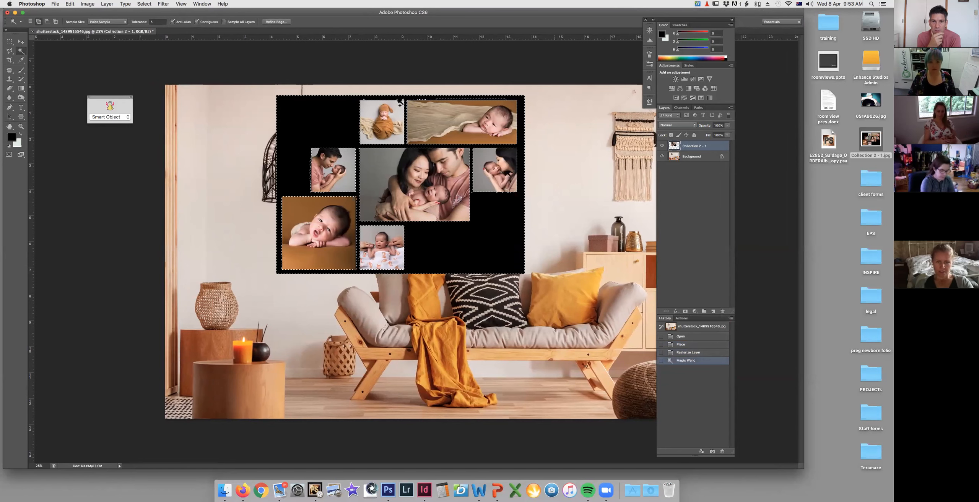
- Try reselecting the black backdrop with the Magic Wand tolerance set to 10, and undo the selection
click(157, 22)
text(10)
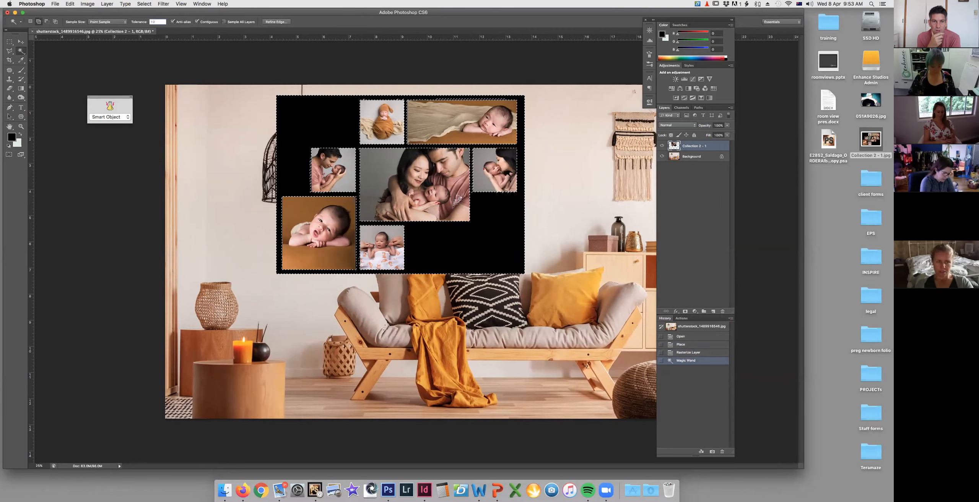
click(206, 72)
click(315, 121)
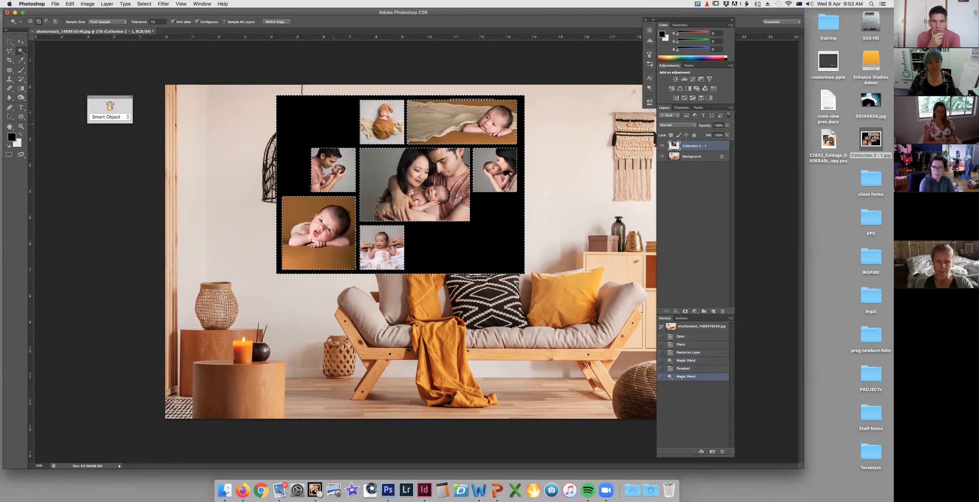
key(super+z)
- Set the Magic Wand tolerance to 32, reselect the black backdrop around the portraits, and cut it from the layer
double_click(154, 21)
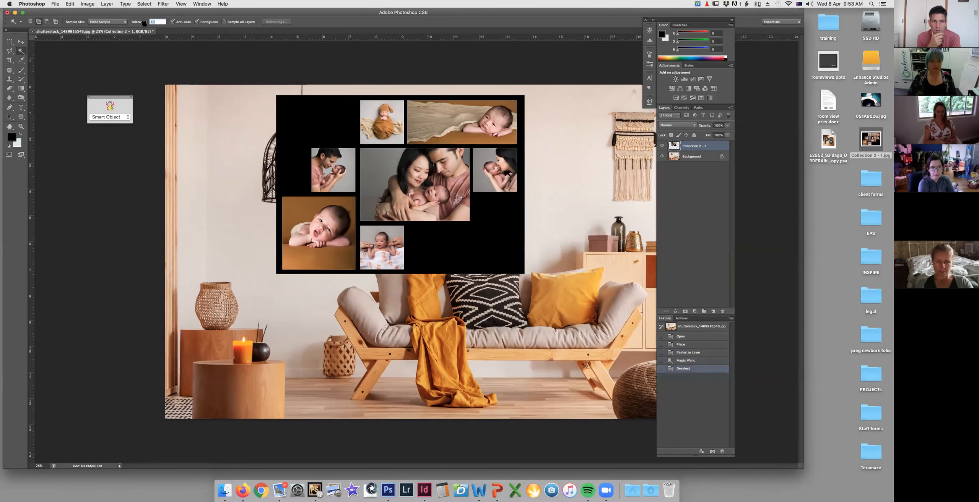
text(16)
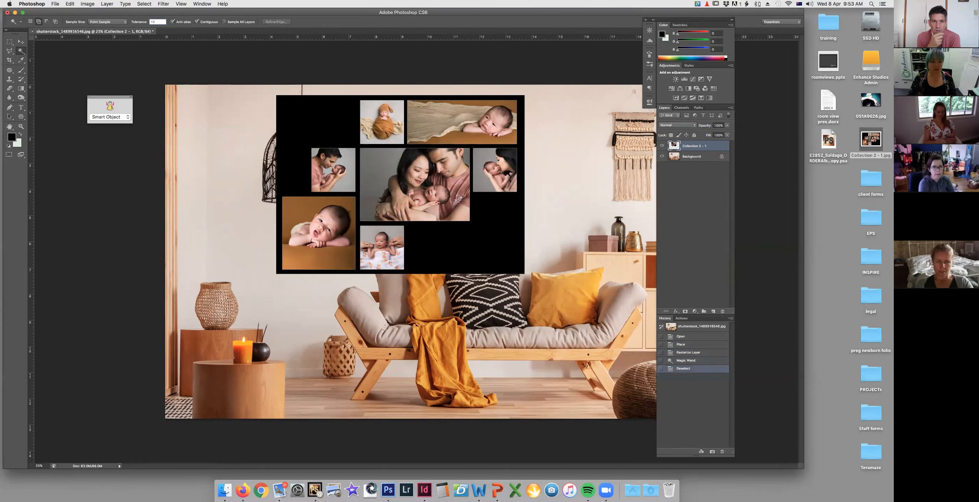
text(32)
click(336, 133)
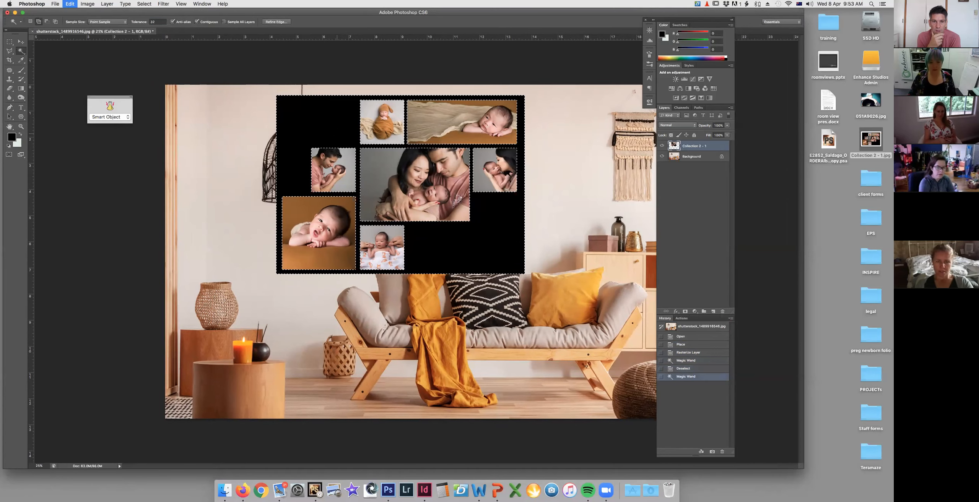
key(super+x)
- Reposition the portrait collection on the wall so that it sits centrally above the sofa
key(v)
drag(408, 160, 456, 155)
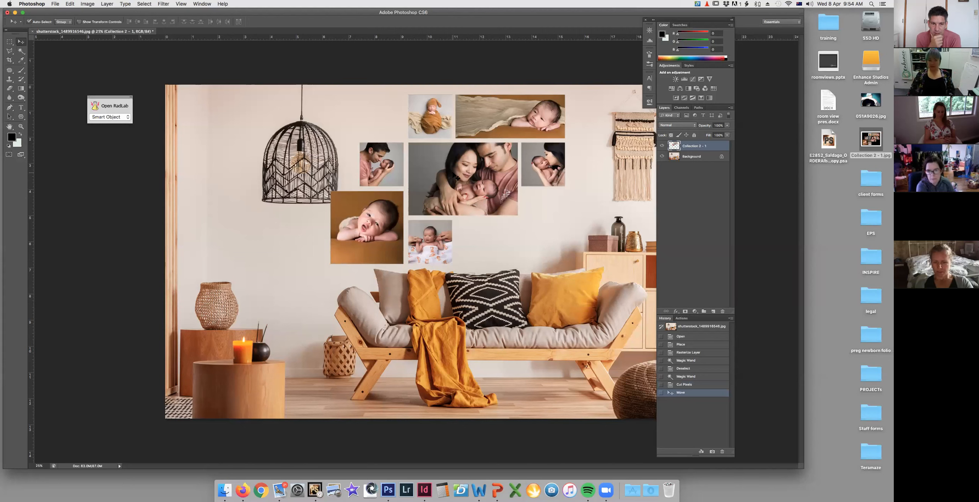
drag(458, 157, 456, 159)
- Make a rectangular marquee selection around the hanging pendant lamp on the Background layer
click(11, 43)
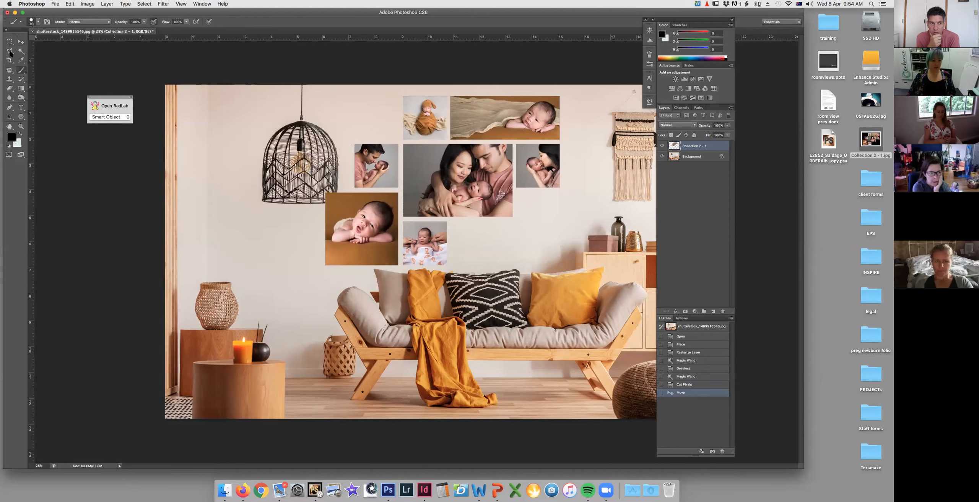
drag(268, 84, 347, 234)
key(super+d)
click(684, 160)
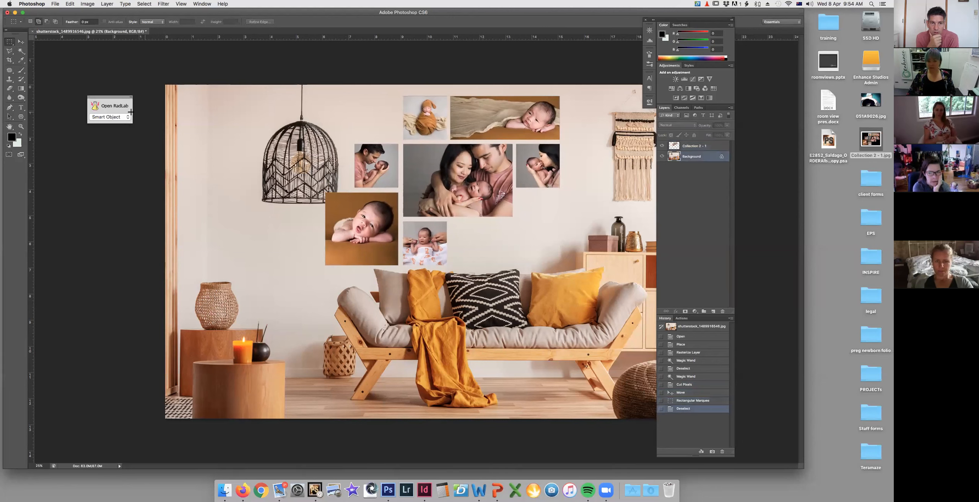
drag(249, 85, 342, 210)
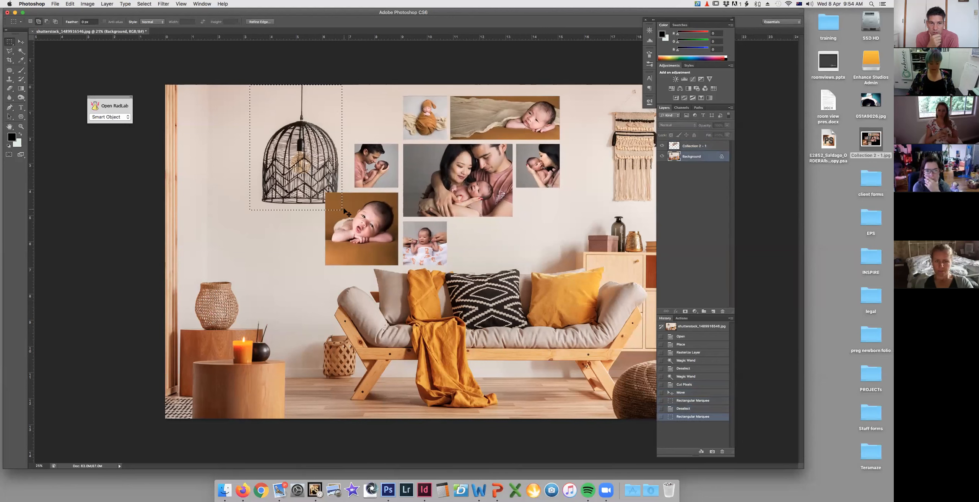
- Remove the pendant lamp and its cord with the Clone Stamp, sampling from the plain wall, and clear the selection
click(9, 79)
alt+click(214, 119)
mouse_move(270, 137)
mouse_down()
mouse_move(264, 188)
mouse_move(268, 166)
mouse_move(268, 199)
mouse_up()
mouse_move(278, 196)
mouse_down()
mouse_move(285, 179)
mouse_move(284, 191)
mouse_move(268, 193)
mouse_move(281, 197)
mouse_up()
key(bracketright)
key(bracketright)
key(bracketright)
key(bracketright)
key(bracketright)
click(306, 200)
click(306, 184)
click(323, 190)
click(329, 191)
click(328, 180)
click(312, 178)
click(302, 176)
click(332, 183)
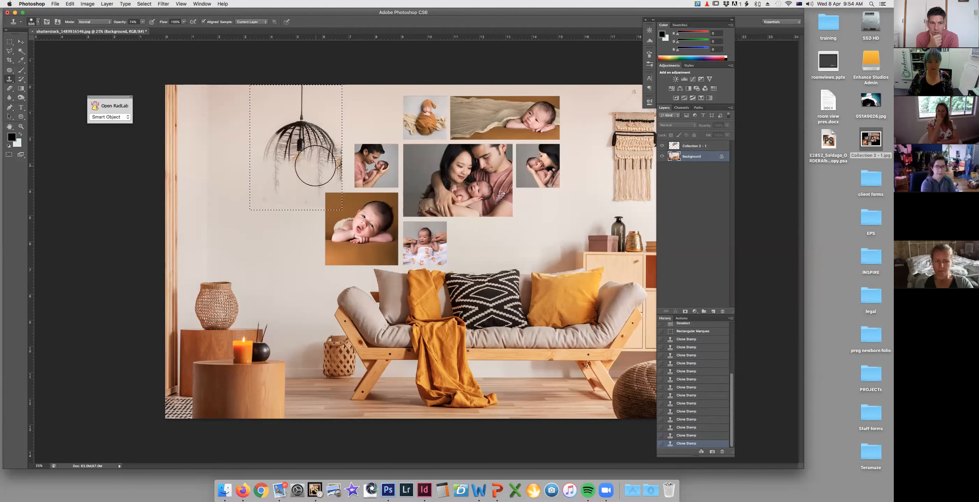
drag(325, 167, 339, 161)
alt+click(286, 212)
click(289, 195)
click(277, 192)
click(283, 190)
click(276, 157)
click(293, 156)
click(300, 156)
click(307, 148)
alt+click(290, 186)
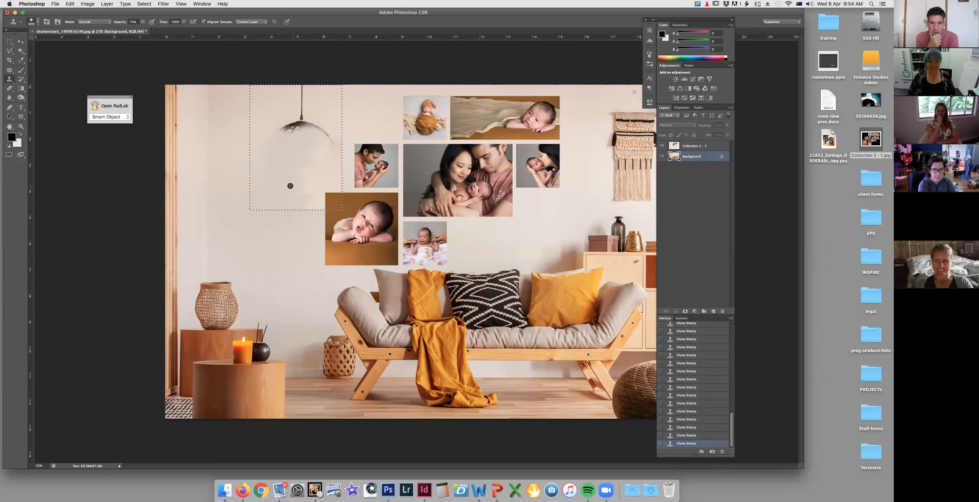
click(290, 130)
click(325, 135)
click(273, 133)
click(299, 97)
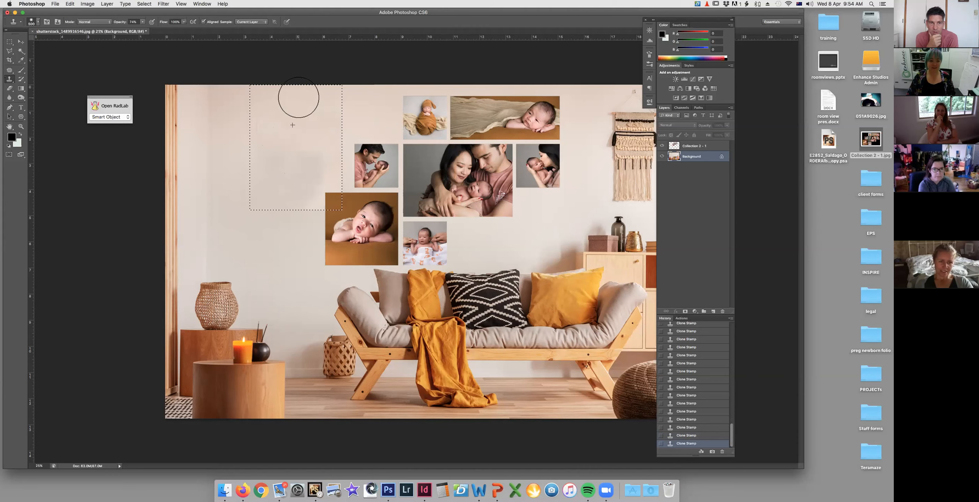
key(super+d)
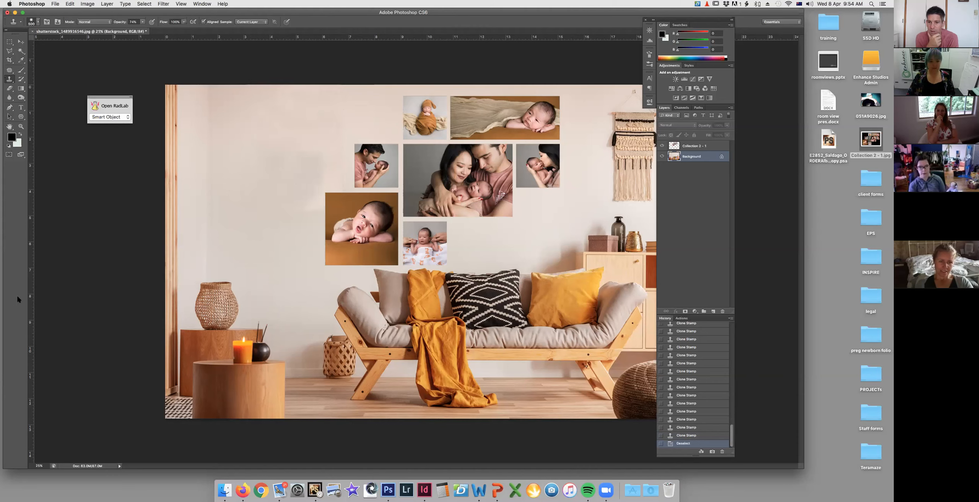
- Nudge the portrait collection slightly up and to the left on the wall and enable a Drop Shadow on its layer
click(22, 41)
drag(482, 147, 480, 145)
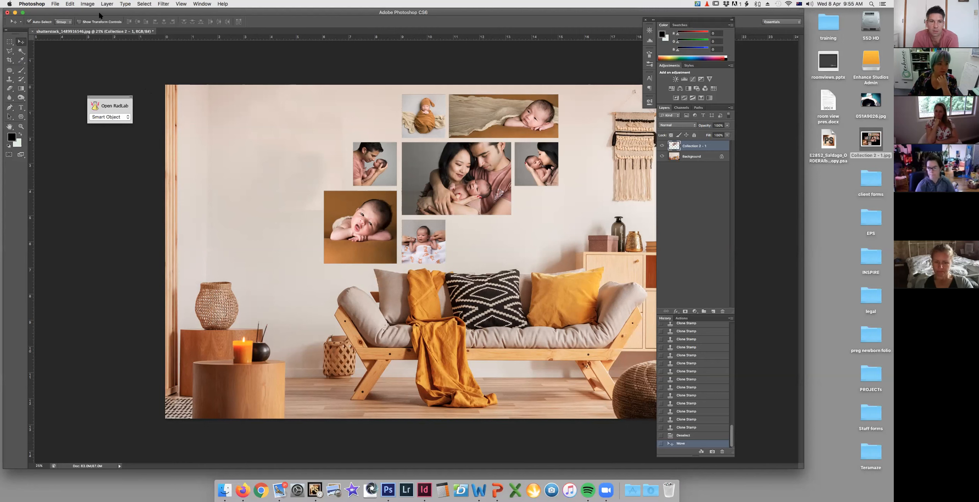
right_click(720, 148)
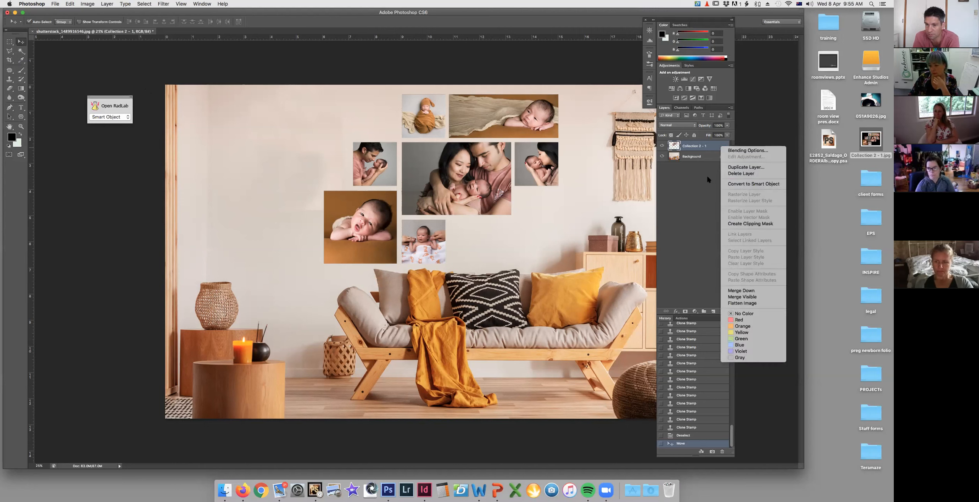
click(695, 206)
double_click(716, 145)
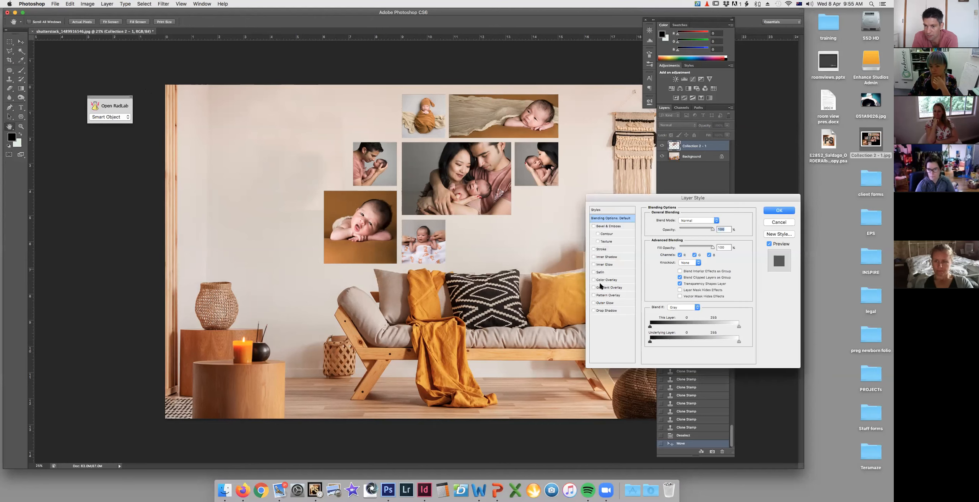
click(608, 311)
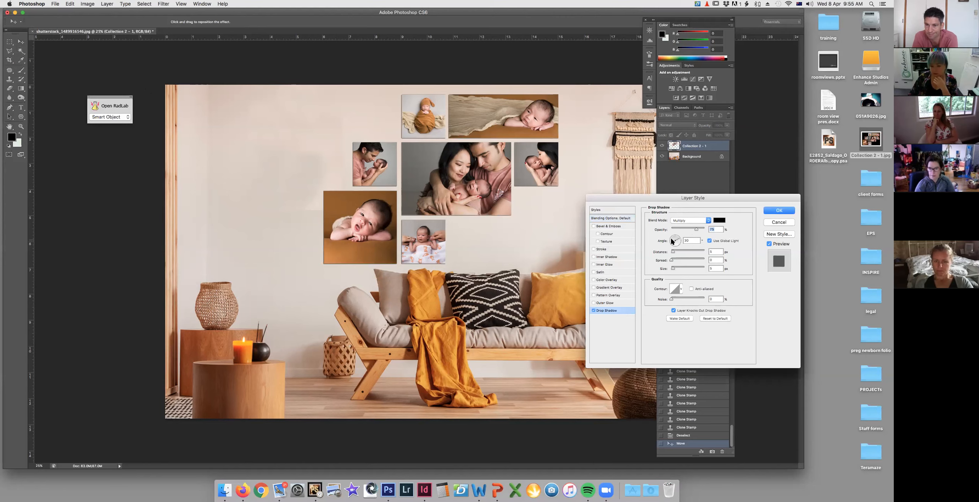
- Set the drop shadow's distance to 20 px, adjust its spread and size, reduce its opacity, and apply the effect
drag(676, 241, 679, 263)
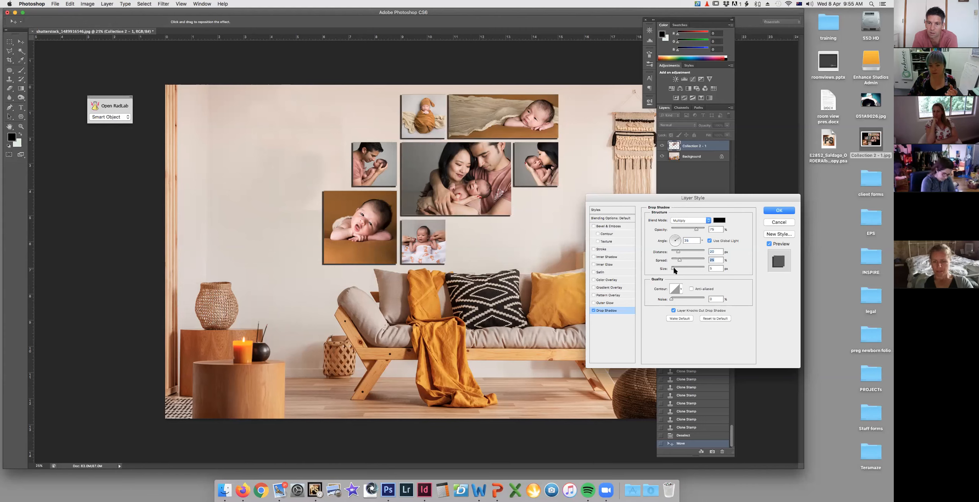
mouse_move(673, 268)
mouse_down()
mouse_move(673, 260)
mouse_move(677, 269)
mouse_up()
click(687, 229)
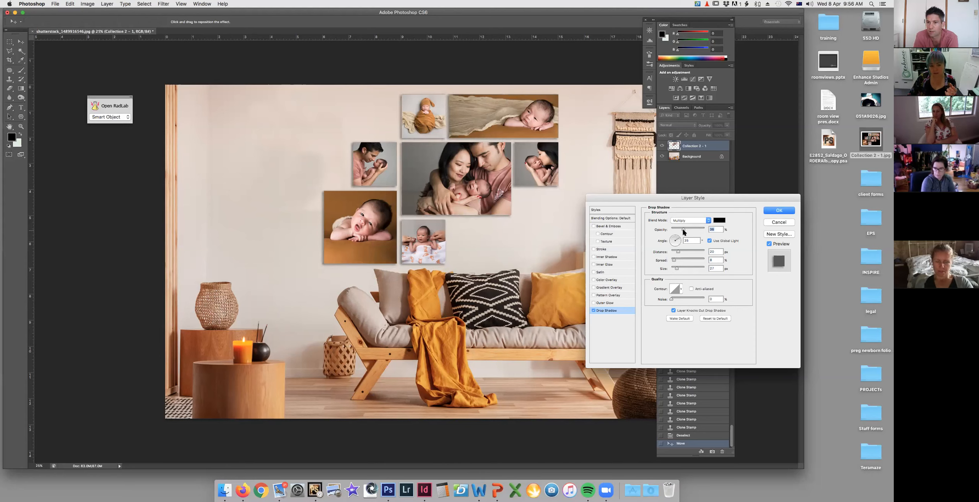
click(779, 210)
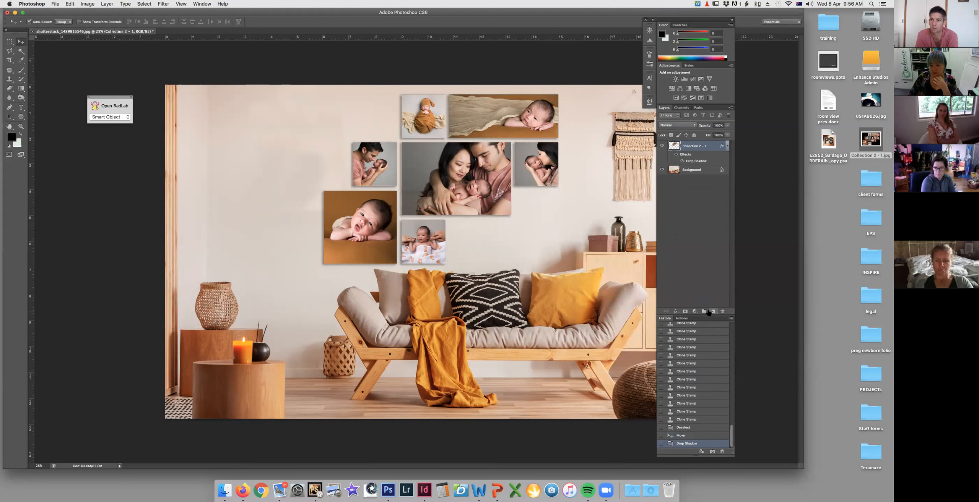
- Set the background colour to white and draw a horizontal black-to-white gradient across a new layer
click(20, 89)
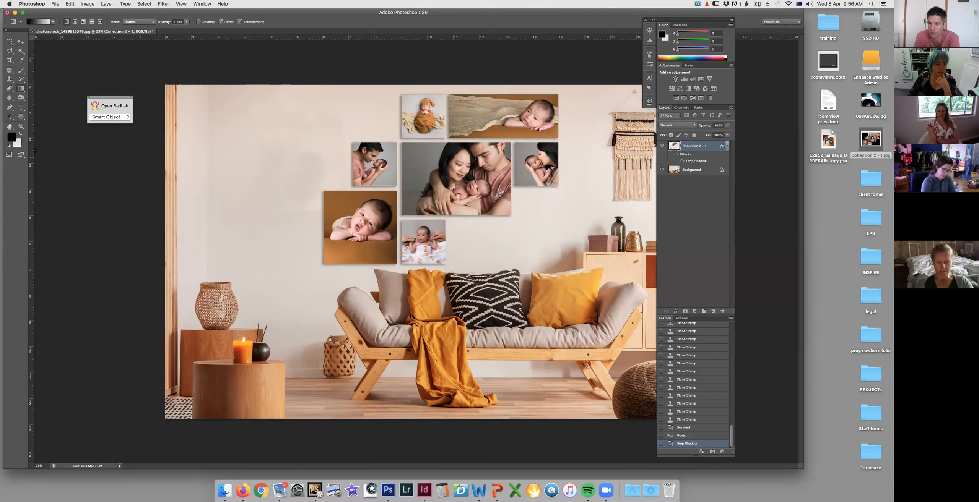
click(17, 143)
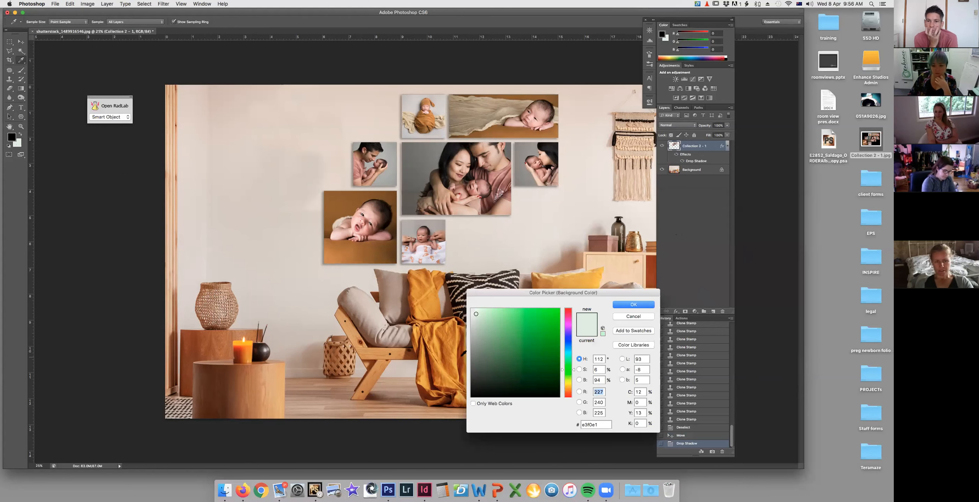
click(650, 305)
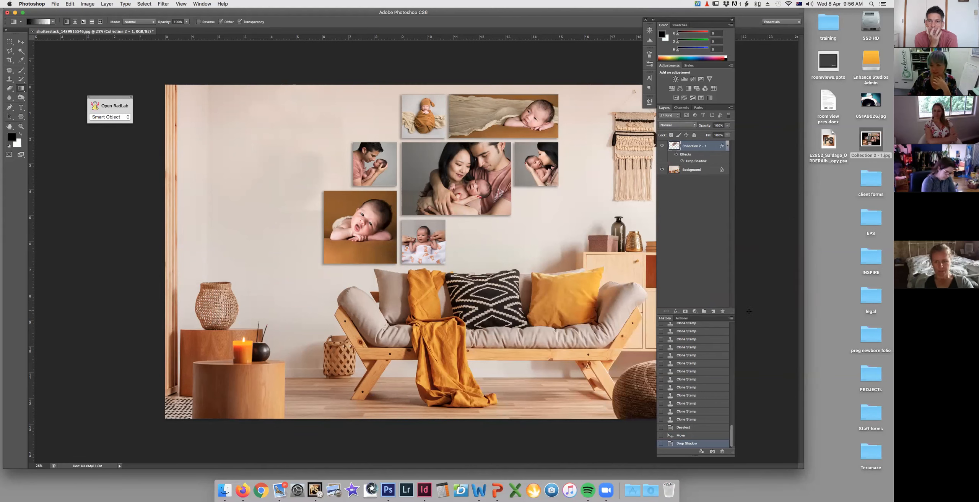
click(713, 312)
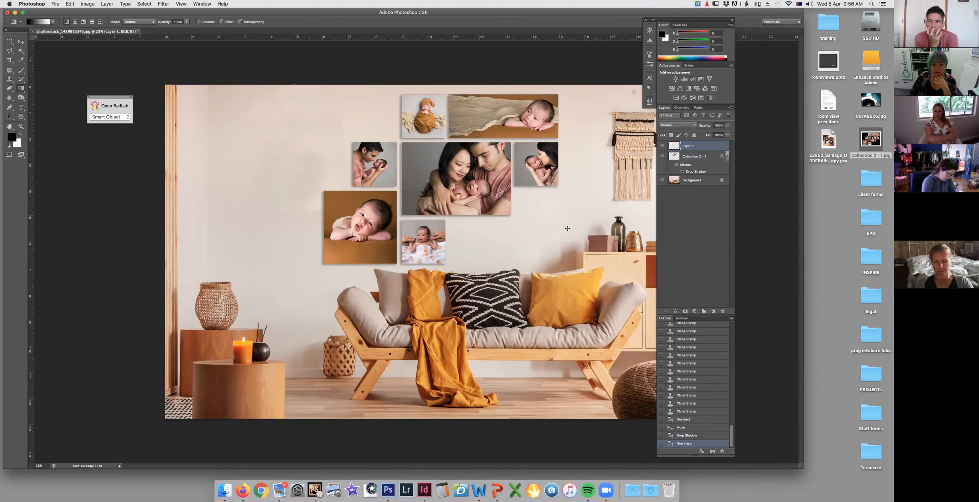
drag(577, 206, 611, 200)
key(super+z)
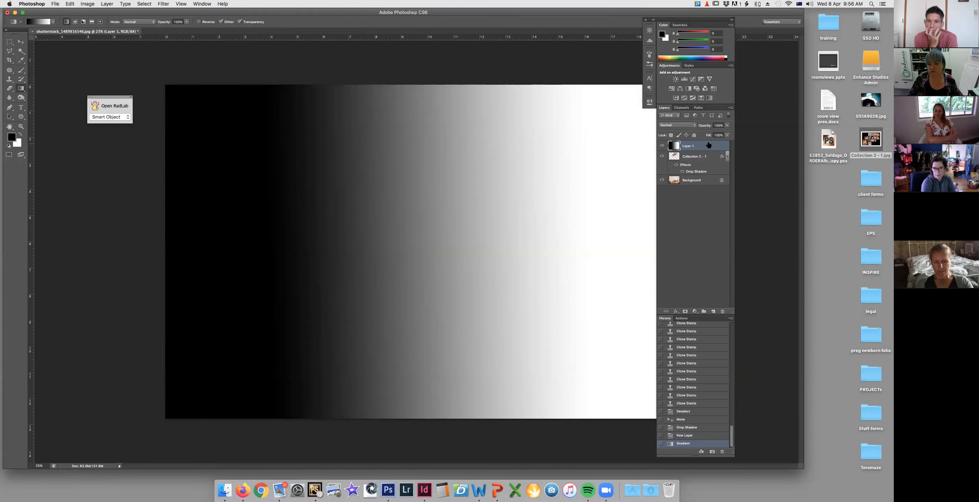
- Set the gradient layer's blend mode to Multiply and lower its opacity to about 30%
click(688, 126)
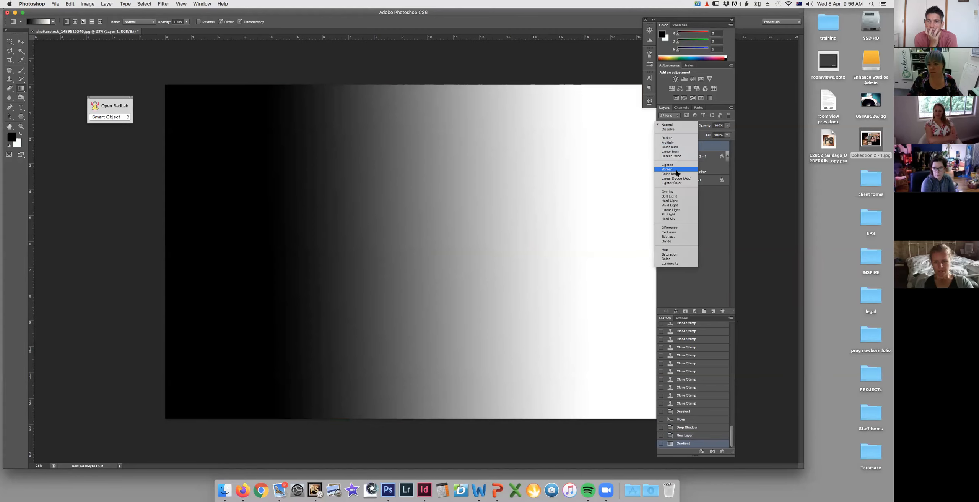
click(679, 142)
click(727, 125)
drag(728, 133, 705, 134)
- Magic Wand the empty area around the portraits, cut it from the gradient layer, and lower that layer's opacity to 12%
click(699, 156)
click(21, 51)
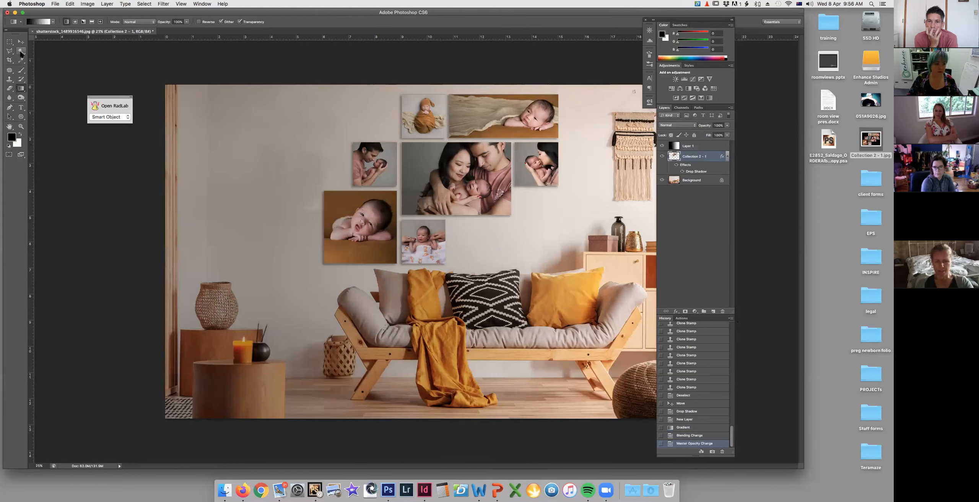
click(263, 127)
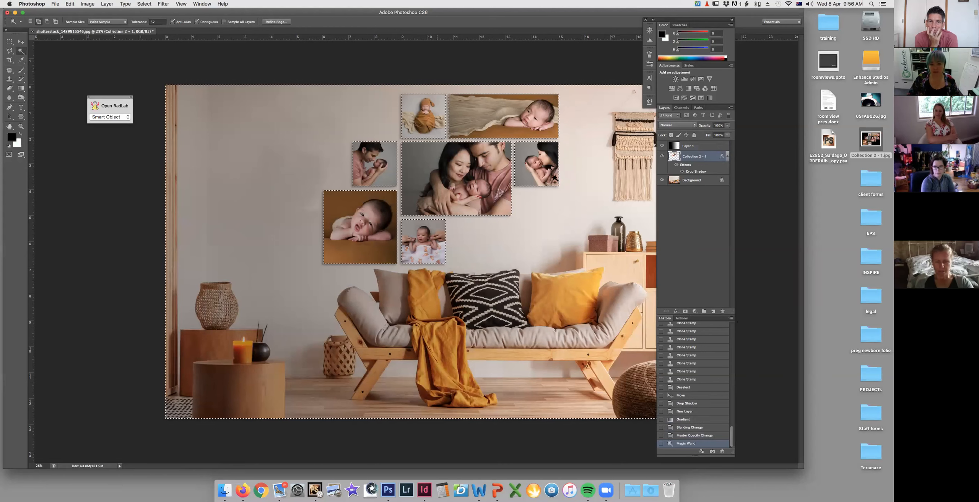
click(699, 147)
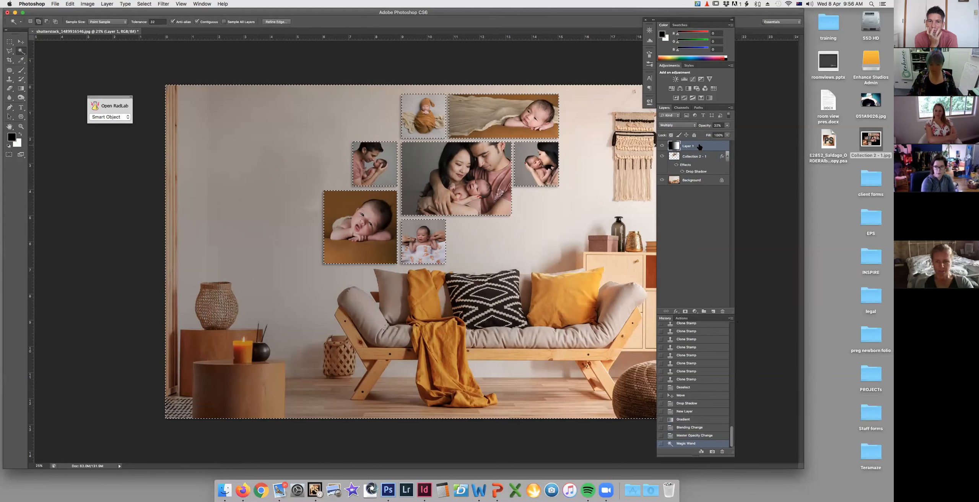
key(super+x)
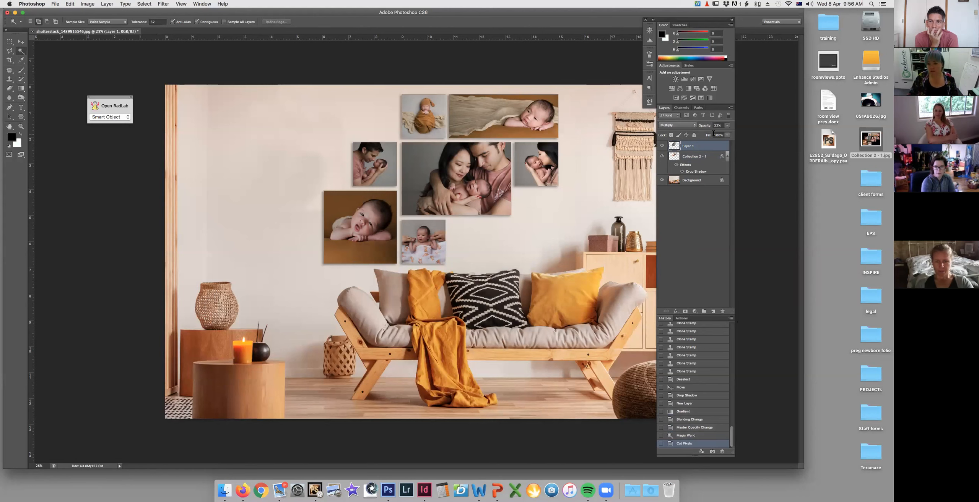
drag(726, 127, 702, 135)
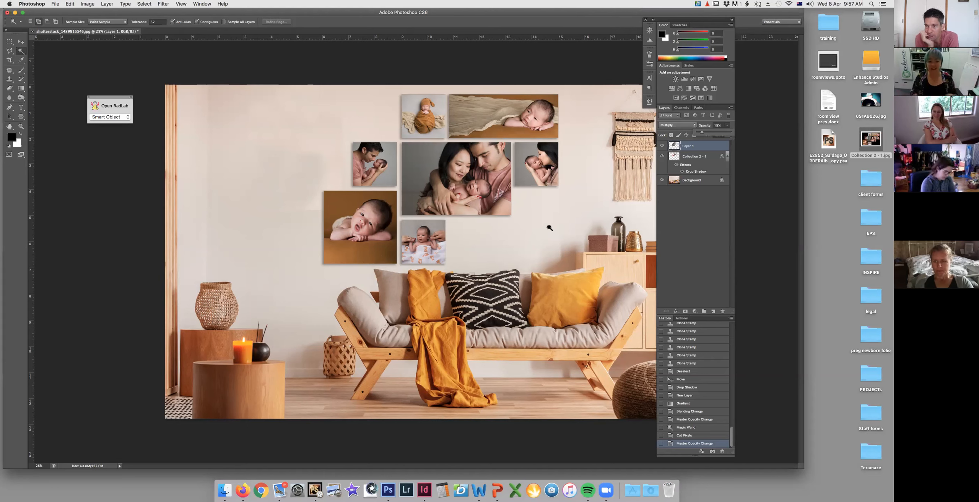
drag(700, 133, 701, 133)
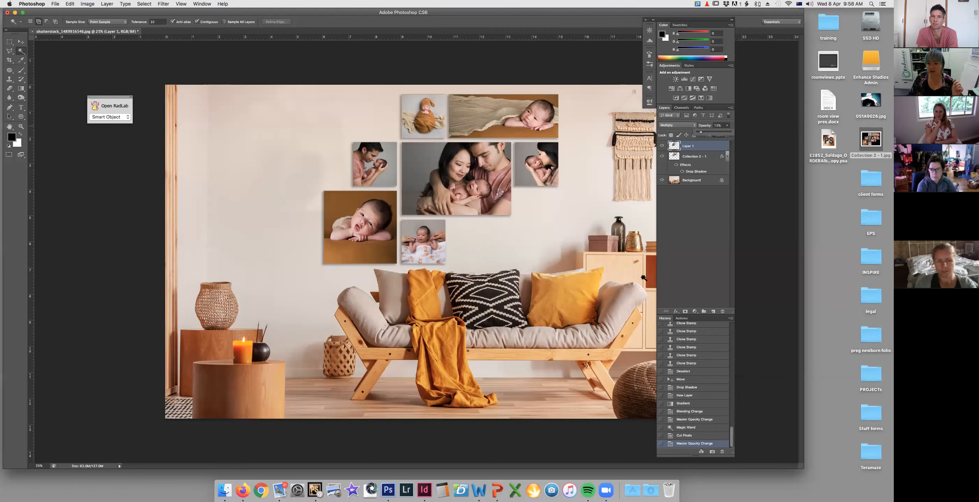
- Enable Bevel & Emboss with Texture on the portrait collection layer and reduce the texture's scale and depth
click(708, 157)
click(709, 156)
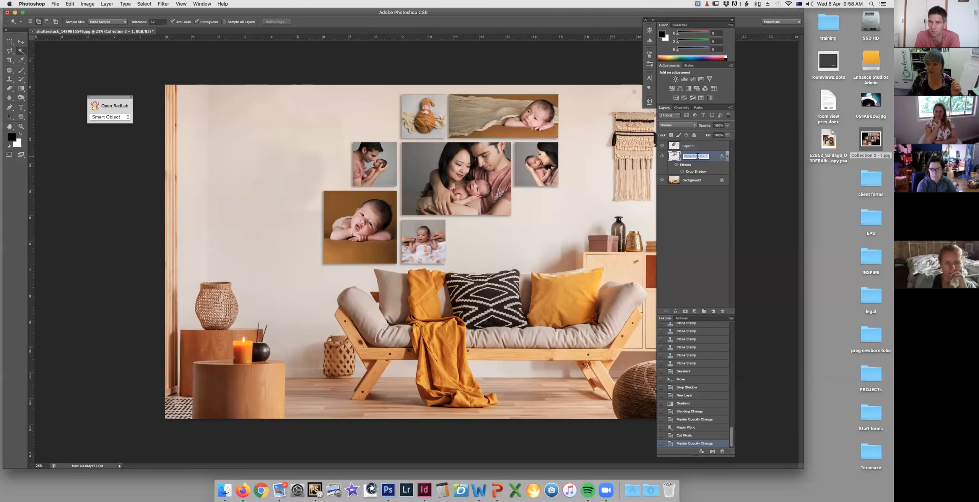
double_click(714, 156)
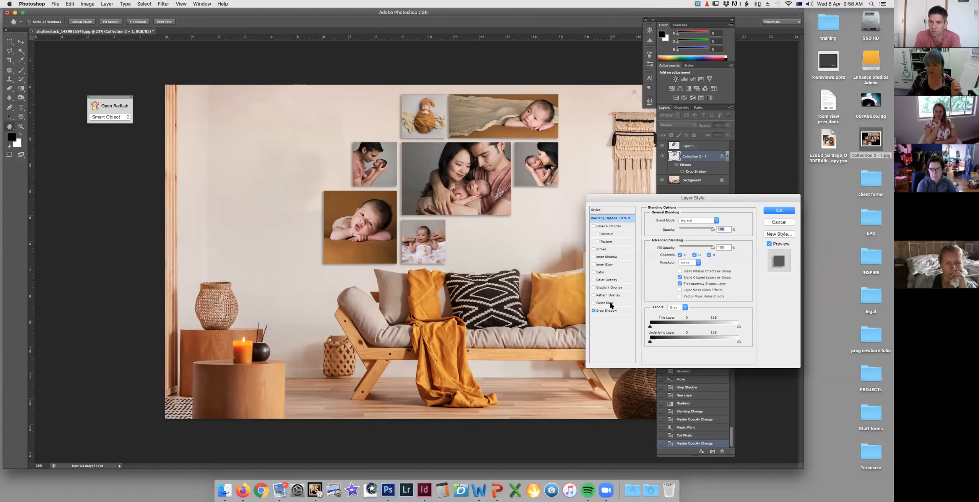
click(620, 241)
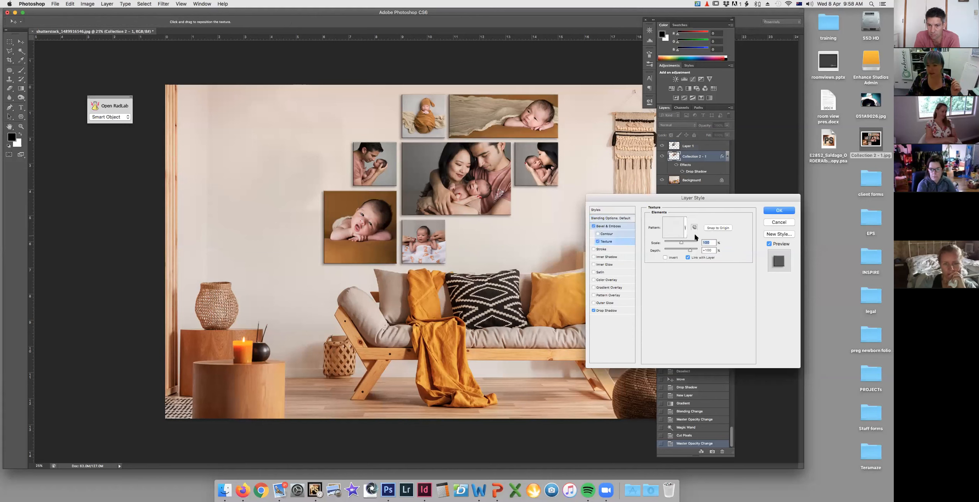
click(676, 251)
mouse_move(676, 252)
mouse_down()
mouse_move(670, 243)
mouse_move(676, 254)
mouse_up()
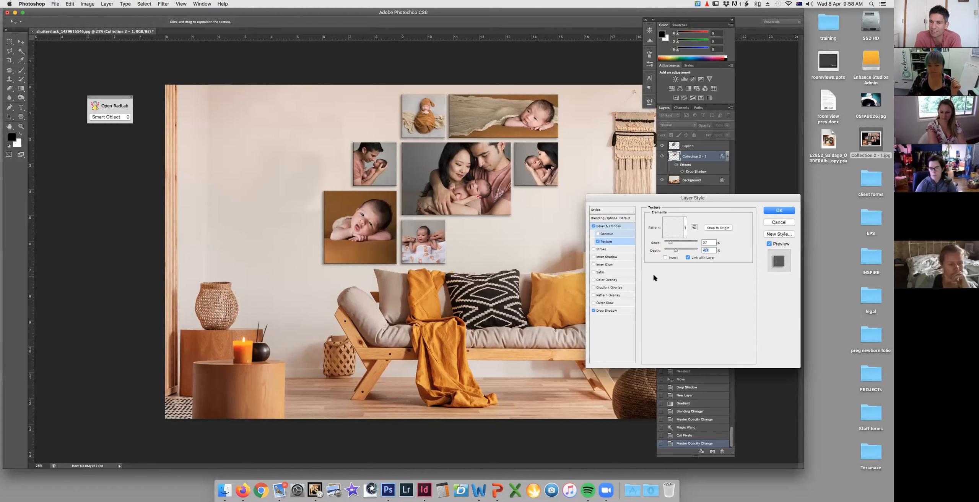
- Try a Contour with a reduced range on the bevel, and turn off both Contour and Texture
click(622, 232)
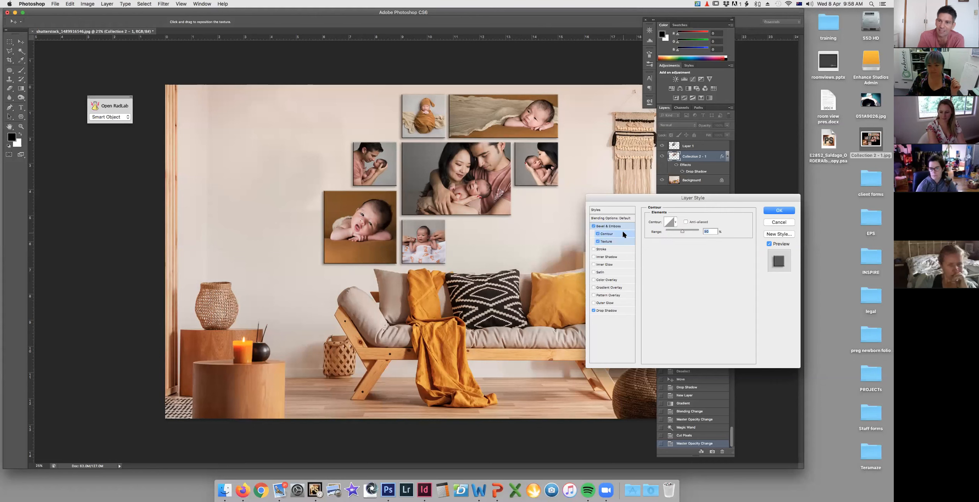
drag(682, 232, 672, 231)
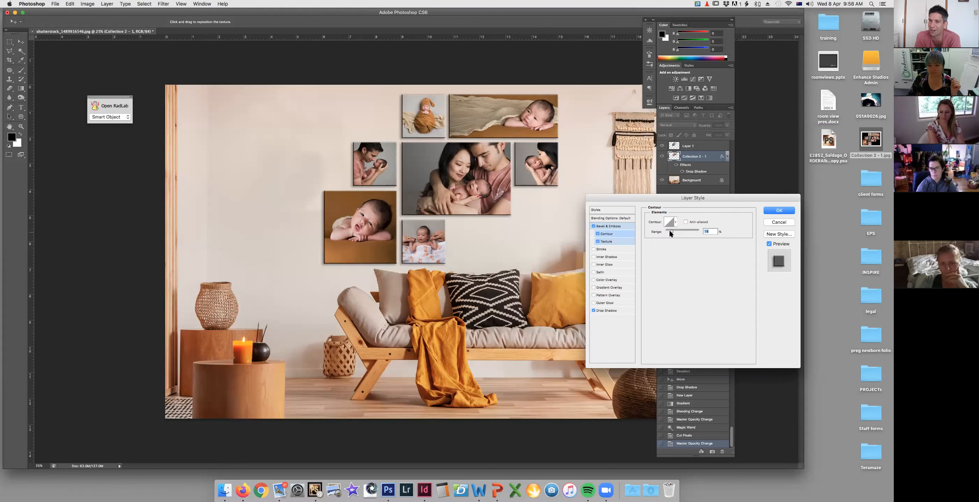
click(598, 234)
click(598, 242)
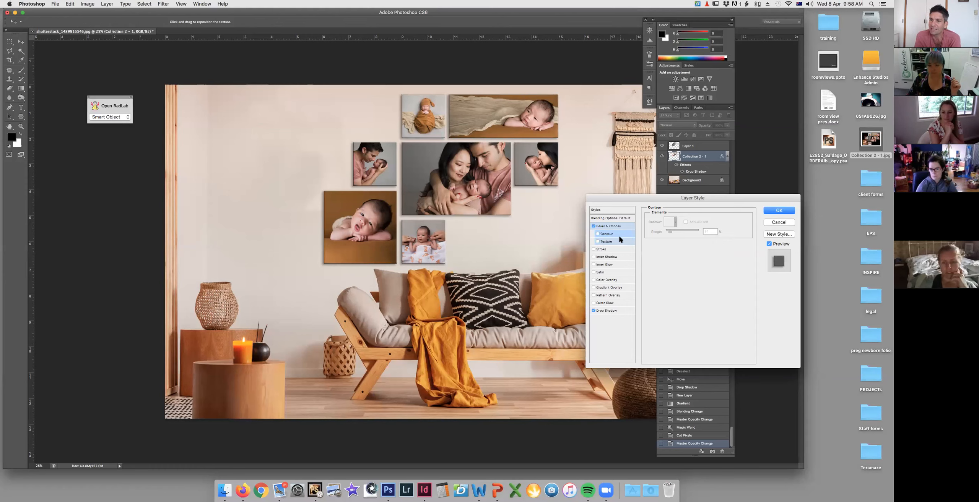
- Lower the bevel's highlight and shadow opacities to about 25% each and apply the layer style
click(606, 227)
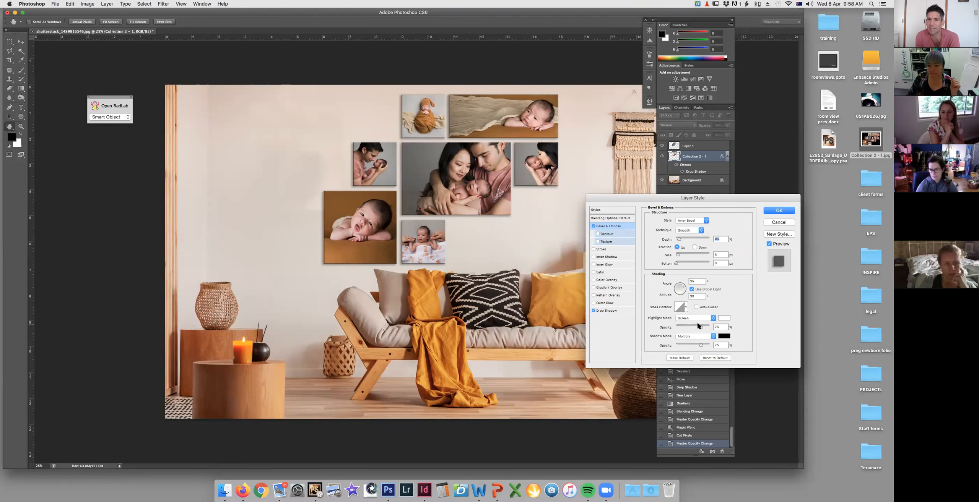
drag(701, 326, 684, 330)
click(684, 345)
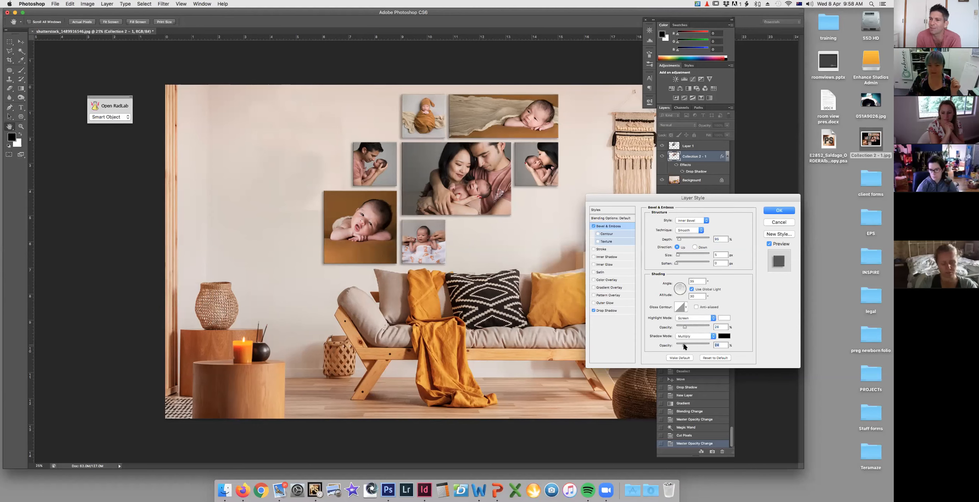
click(779, 210)
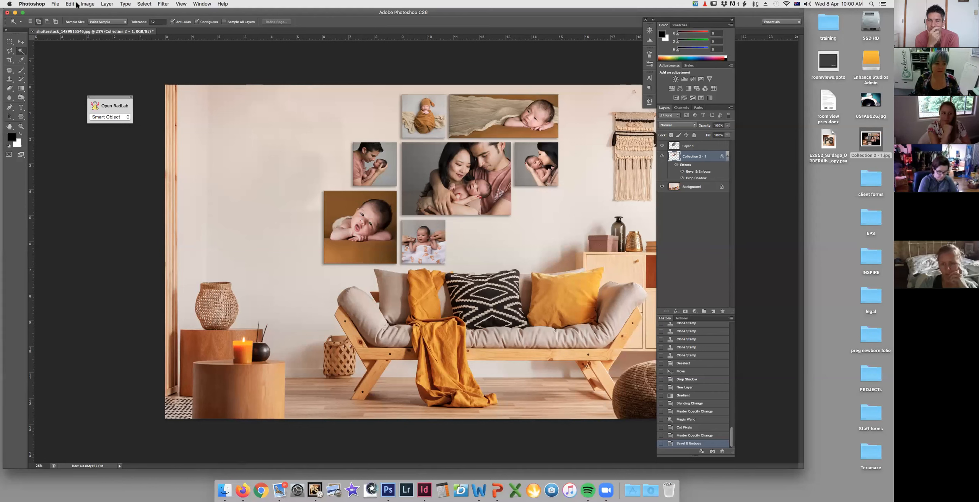
click(58, 4)
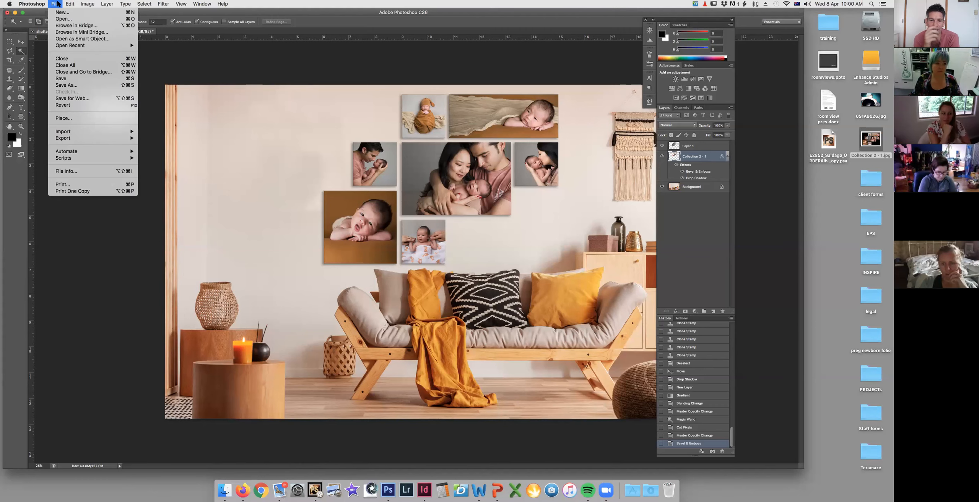
click(68, 85)
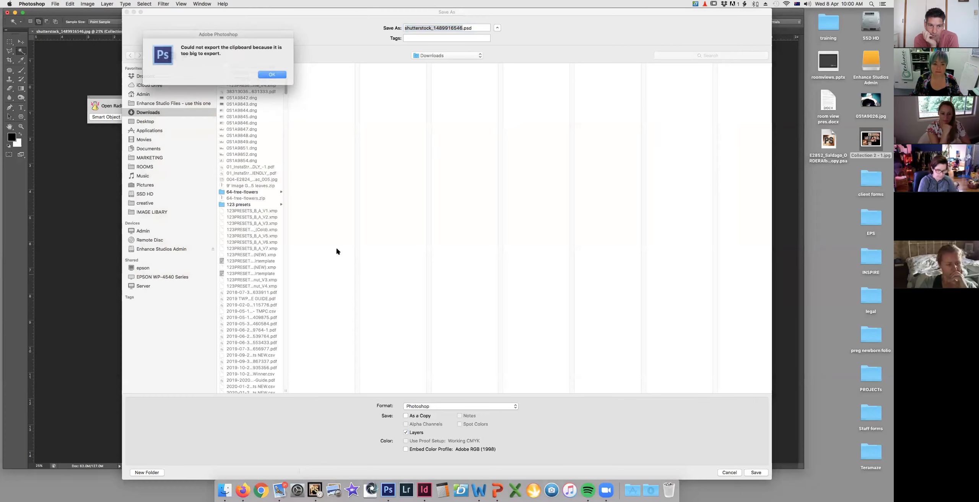
click(271, 74)
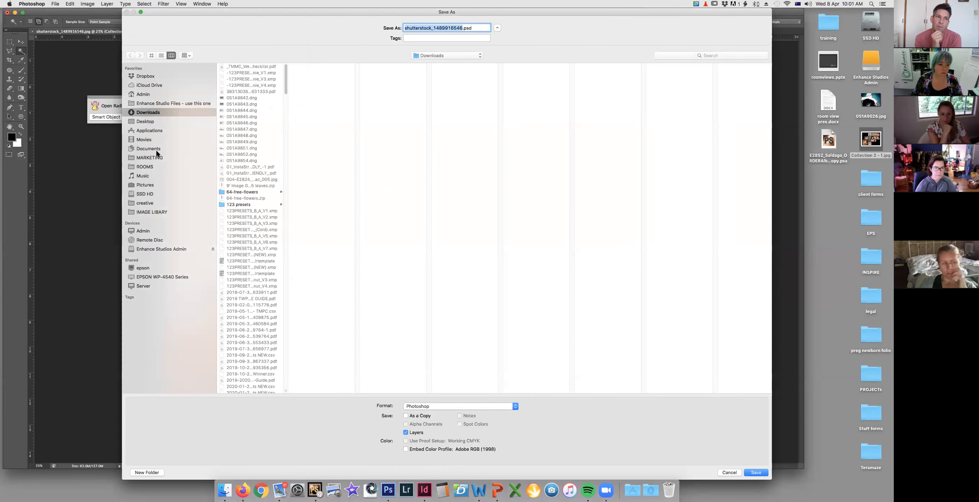
click(729, 473)
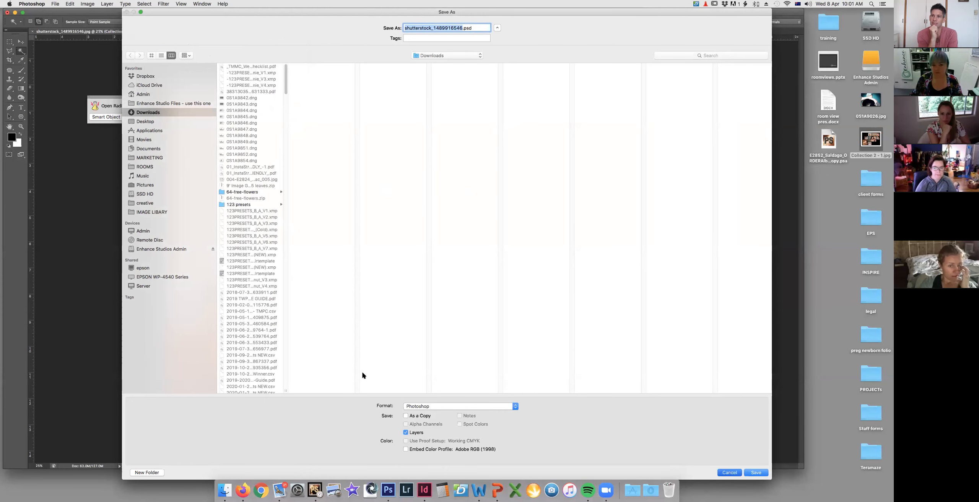
- Move the room view document window aside and minimise it to reveal the portrait layout in ProSelect
drag(35, 11, 60, 24)
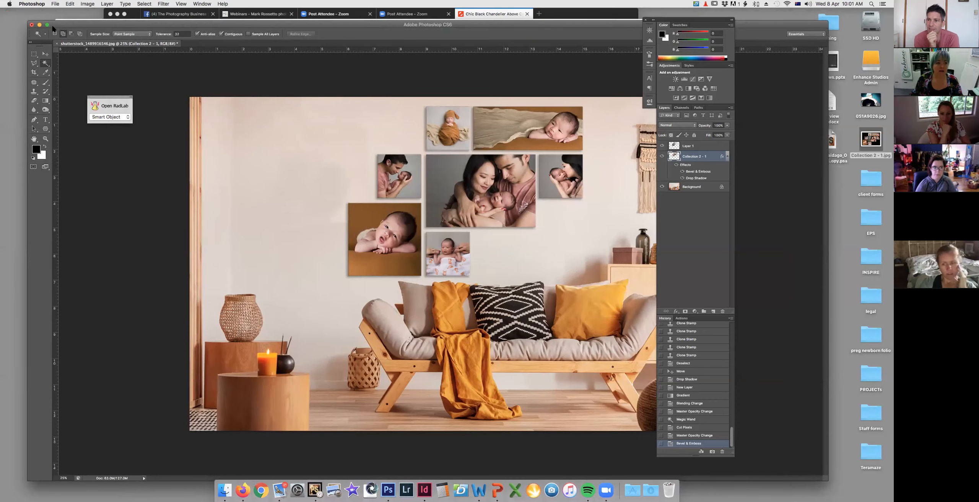
click(40, 26)
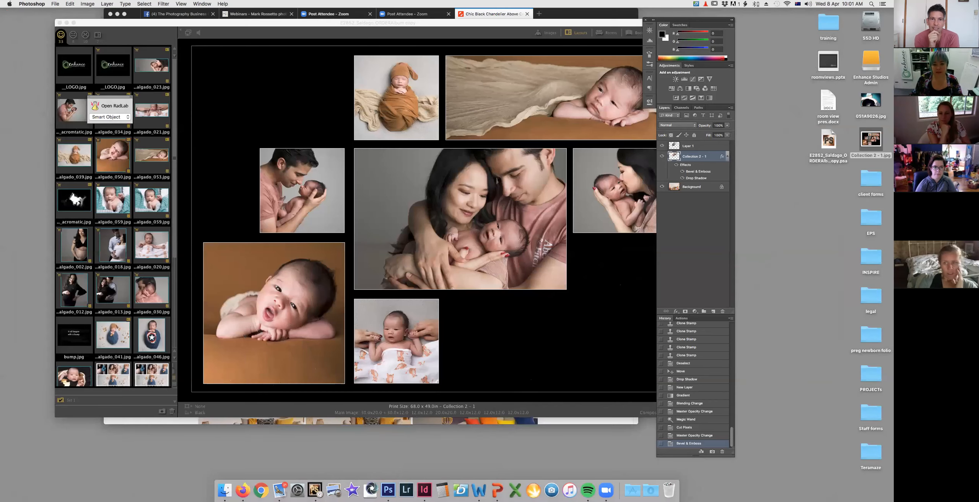
- Switch to ProSelect and enlarge its window to show the portrait layout bigger
click(728, 57)
click(774, 20)
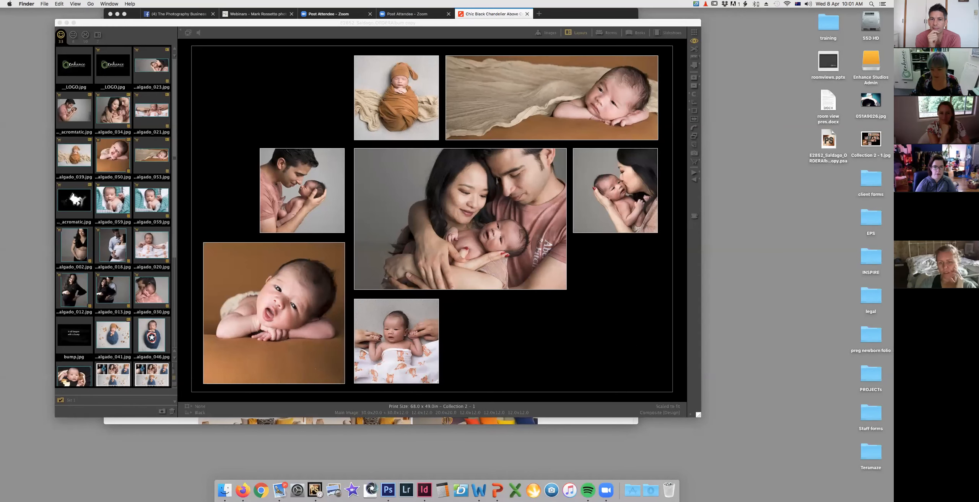
drag(697, 414, 770, 472)
- Search the ProSelect commands for "roo", open Setup Rooms and start adding a room image to the library
click(197, 4)
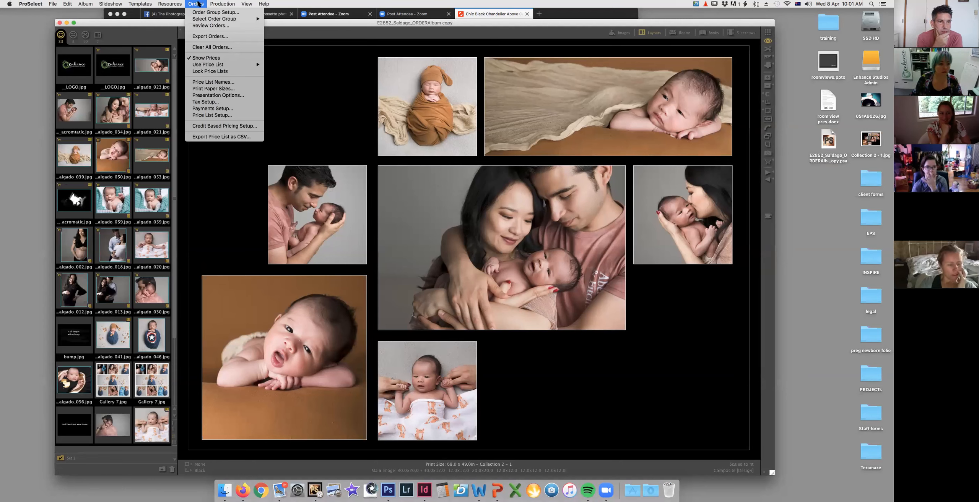
mouse_move(56, 6)
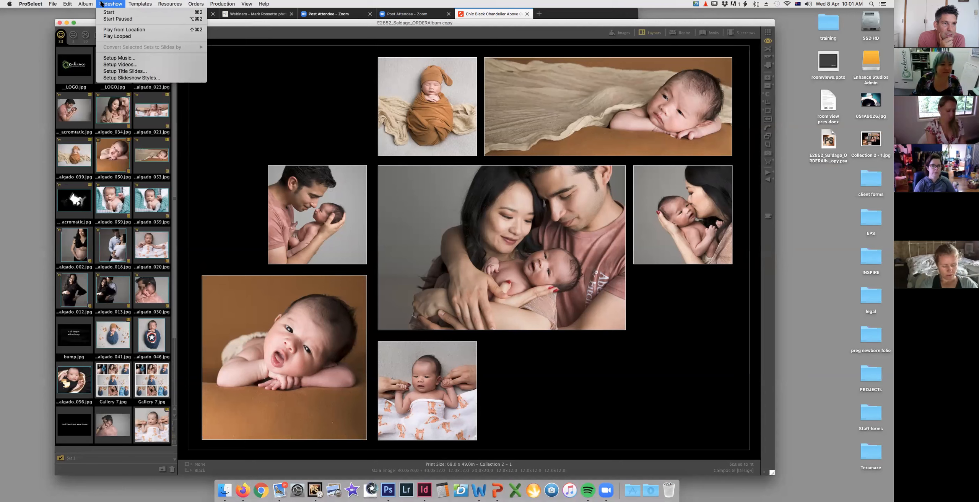
click(340, 3)
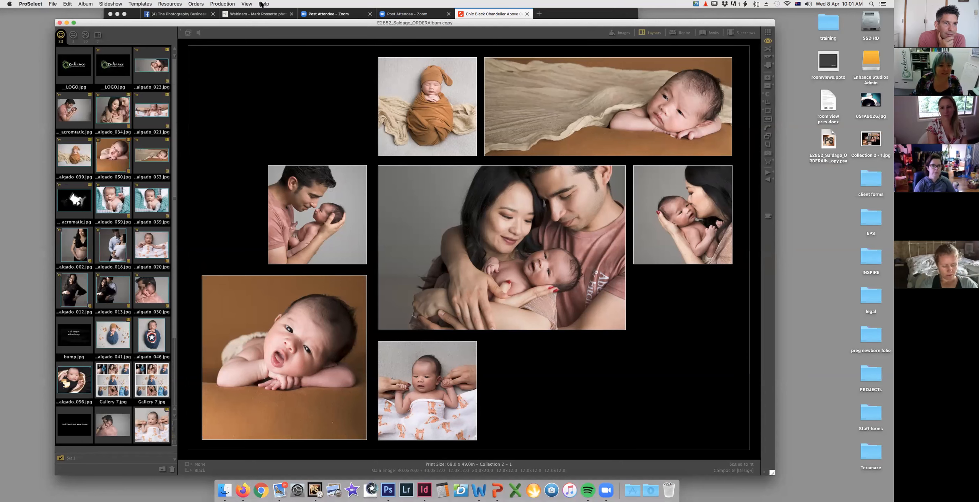
click(263, 4)
text(roo)
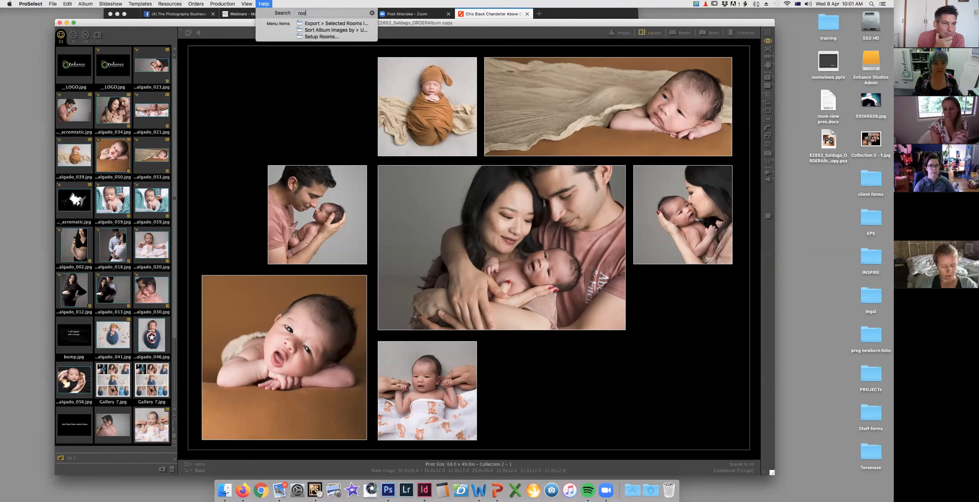
mouse_move(303, 37)
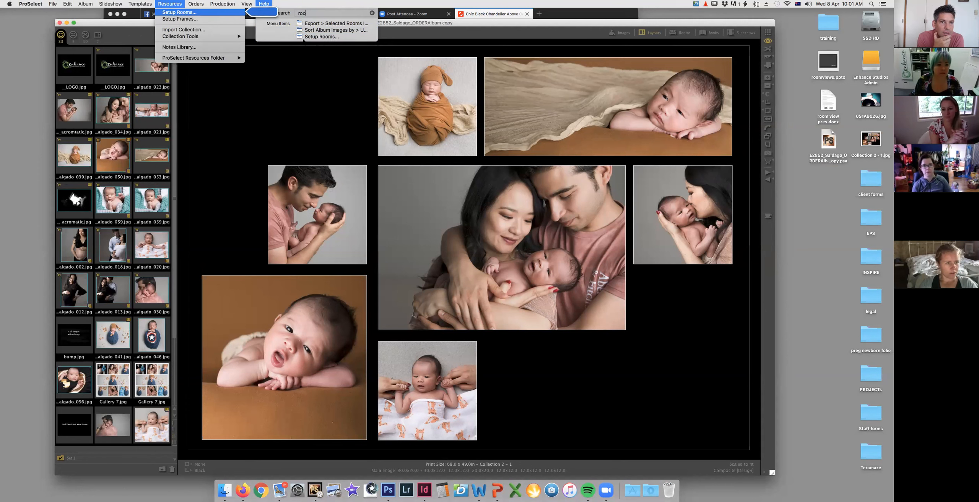
click(161, 13)
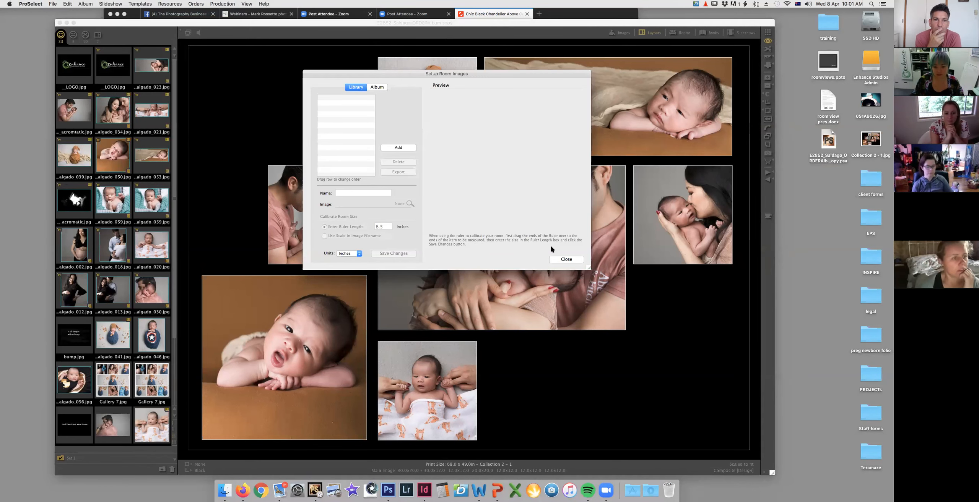
click(406, 147)
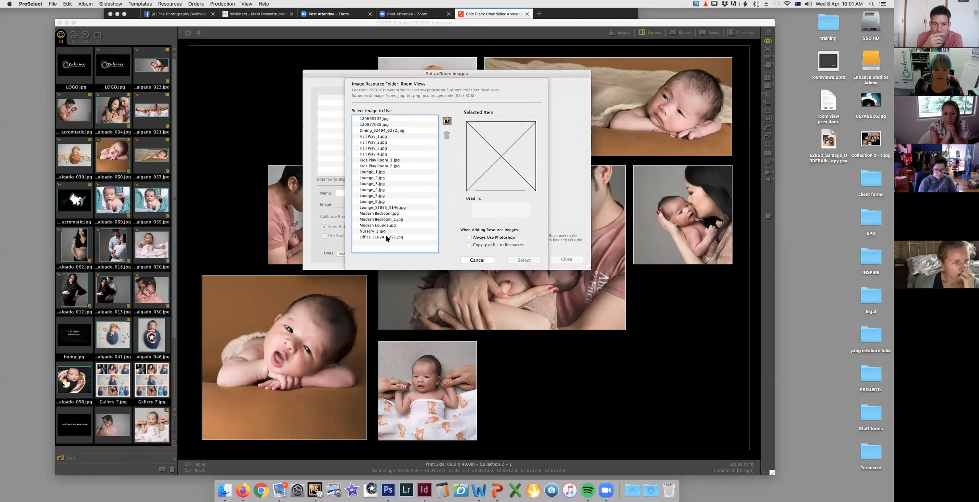
click(449, 121)
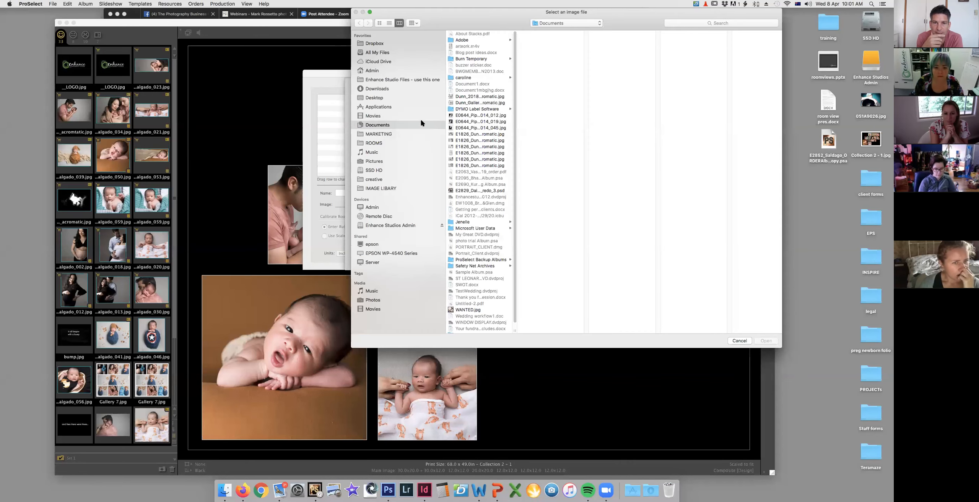
click(369, 98)
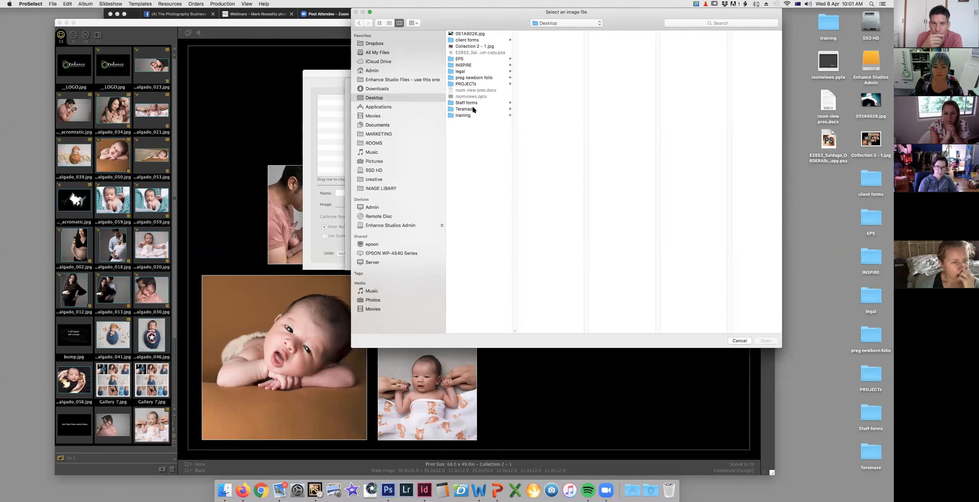
click(479, 46)
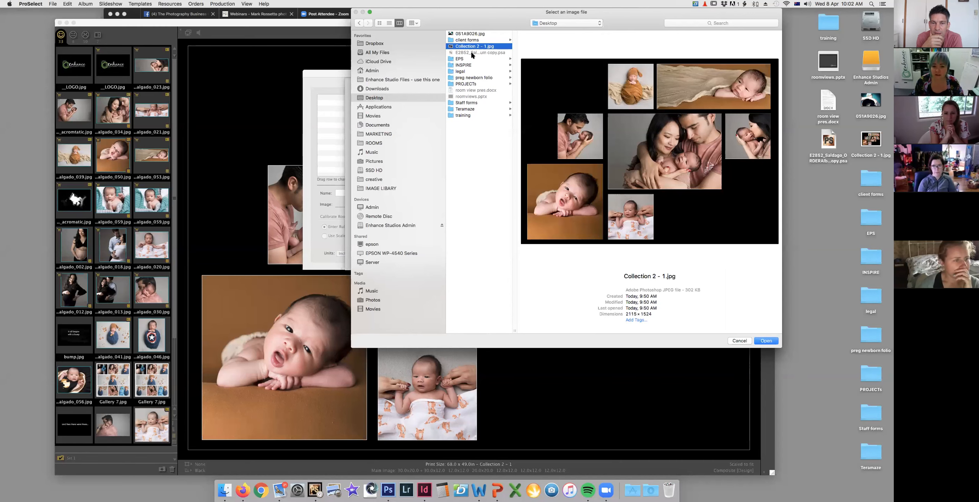
click(476, 234)
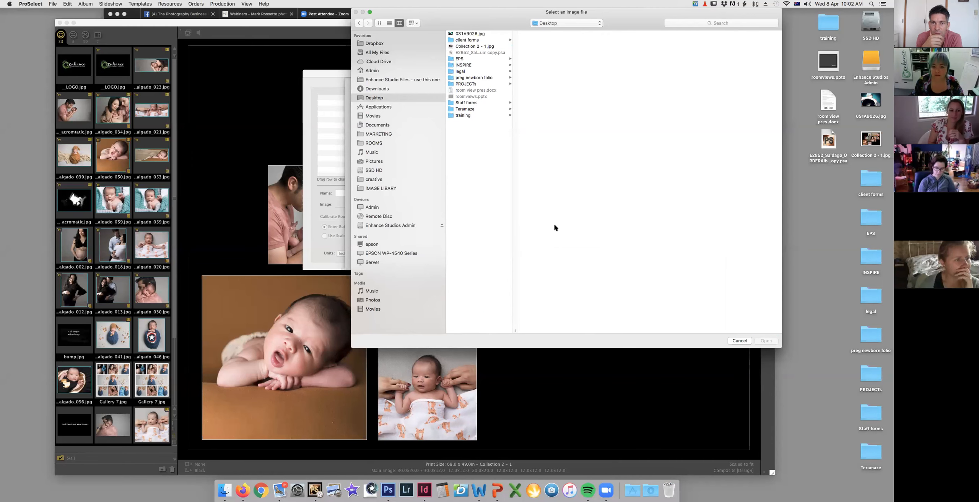
click(738, 341)
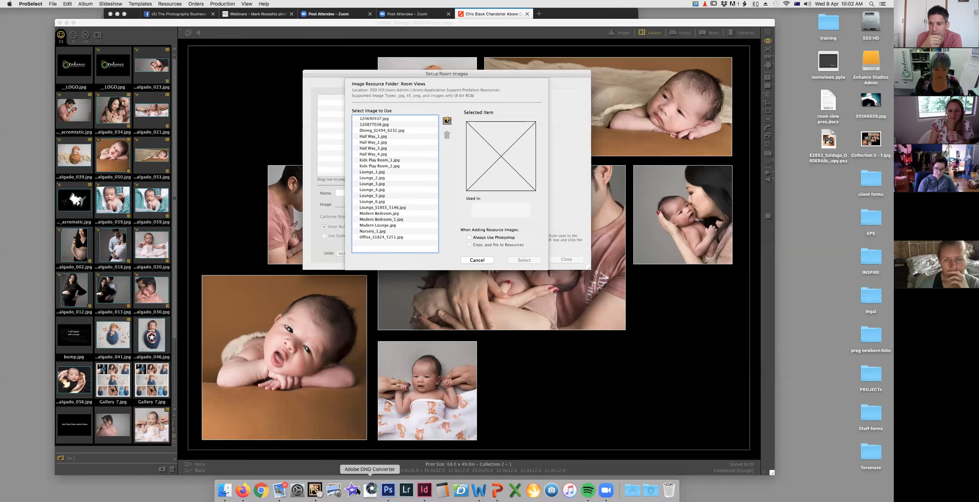
- Switch to Photoshop and save the layered room view to the Desktop as a Photoshop file with Maximize Compatibility
click(388, 490)
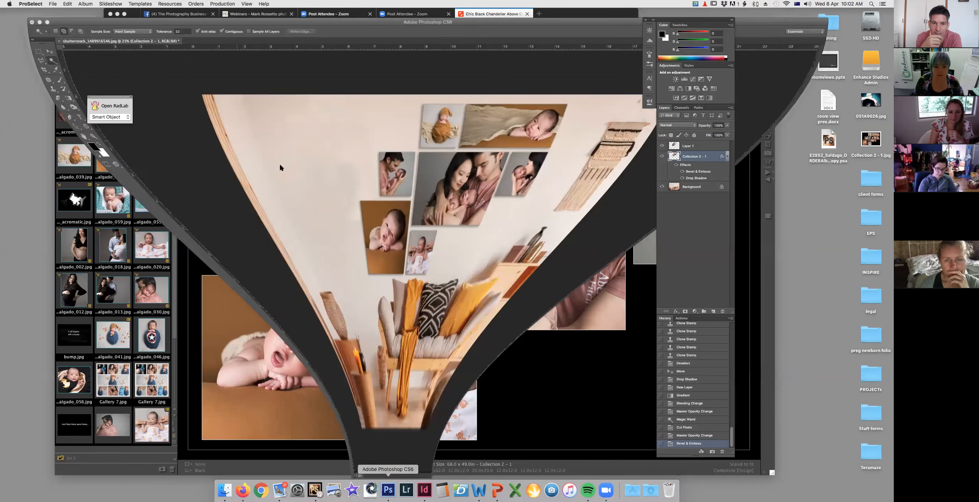
click(54, 4)
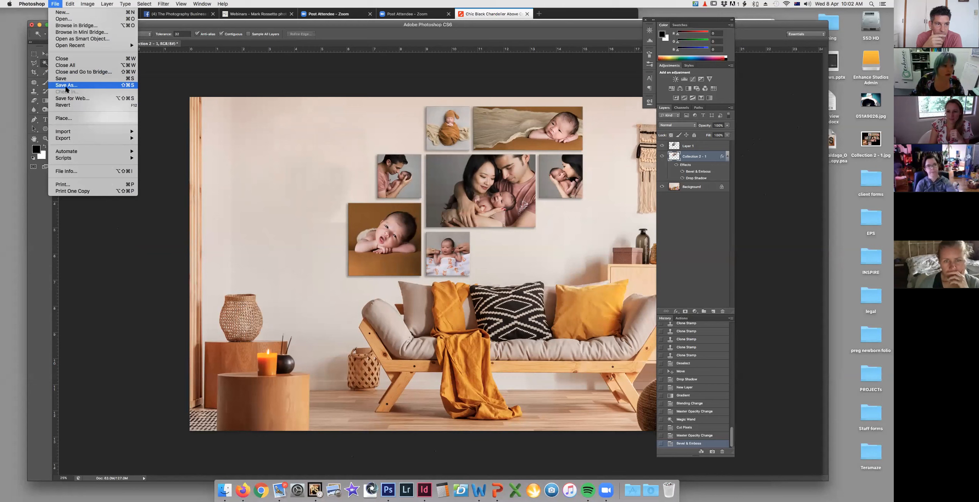
click(67, 86)
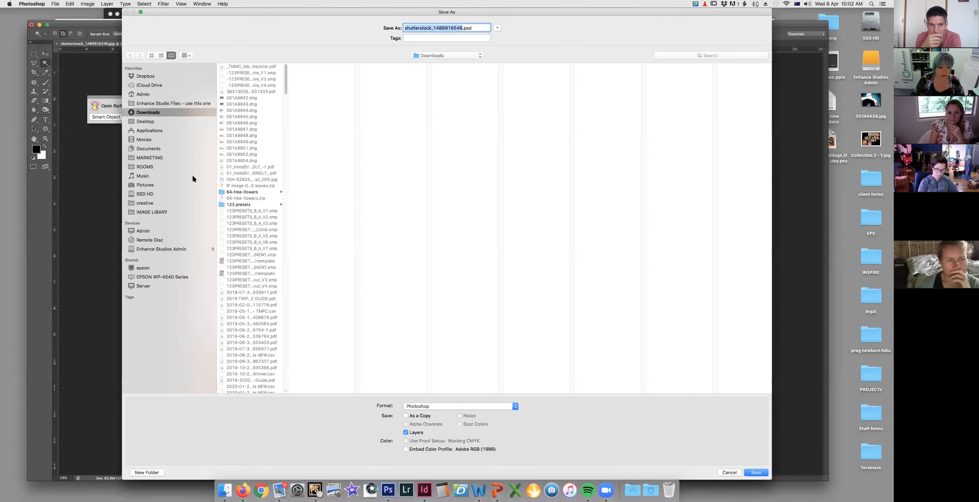
click(145, 121)
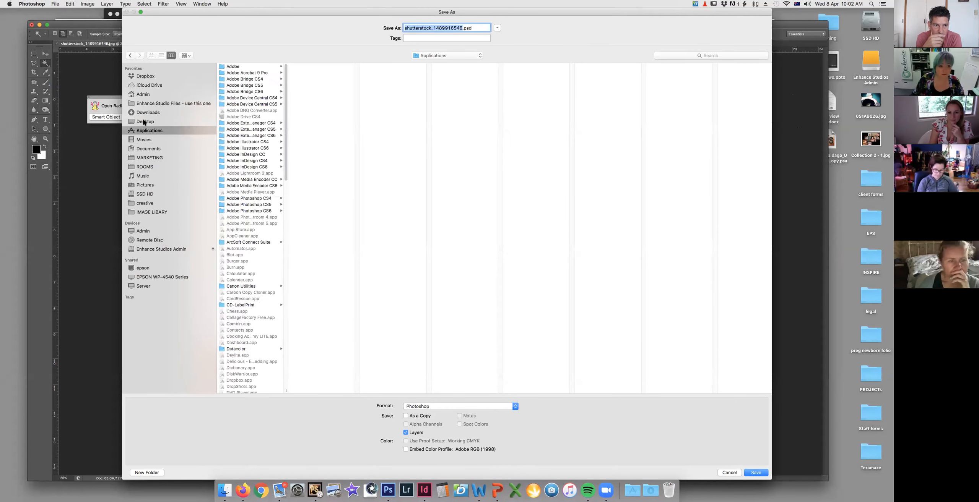
click(756, 473)
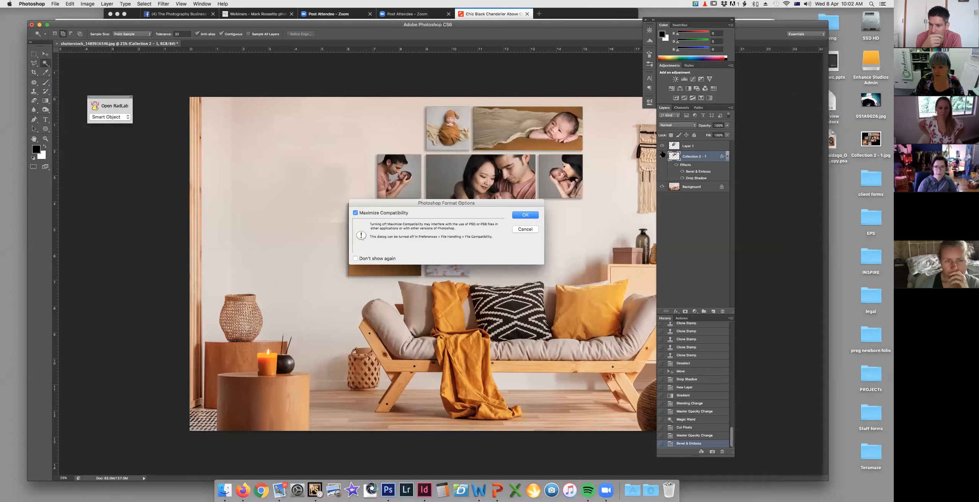
click(523, 216)
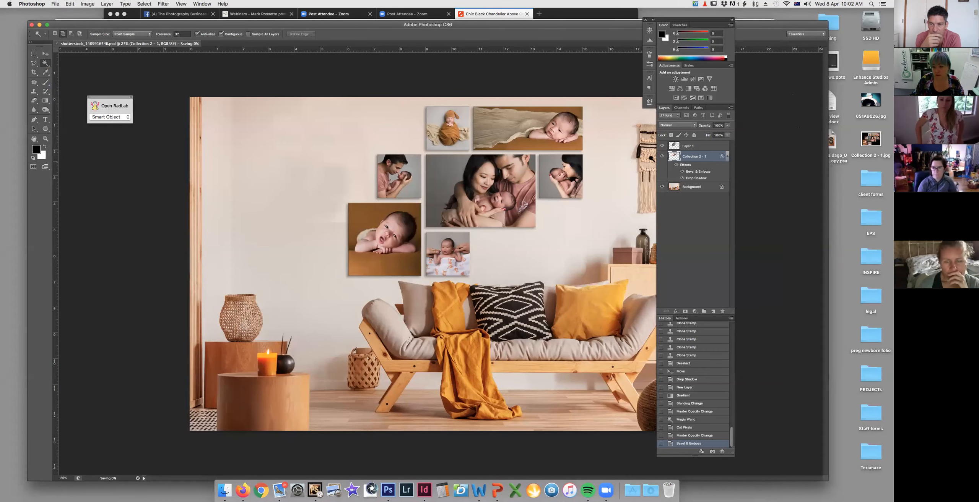
- Hide the portrait collection and Layer 1, and save the empty room to the Desktop as a JPEG at quality 12
click(662, 156)
click(662, 146)
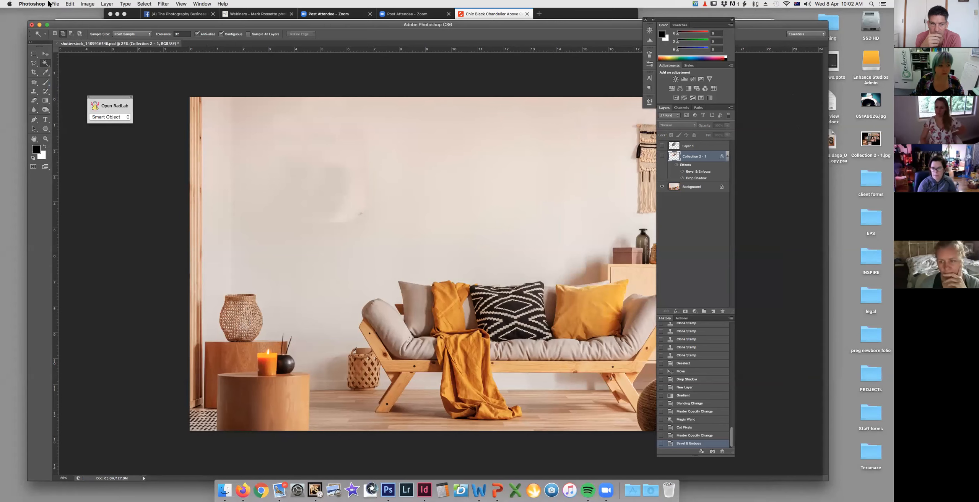
click(55, 4)
click(78, 80)
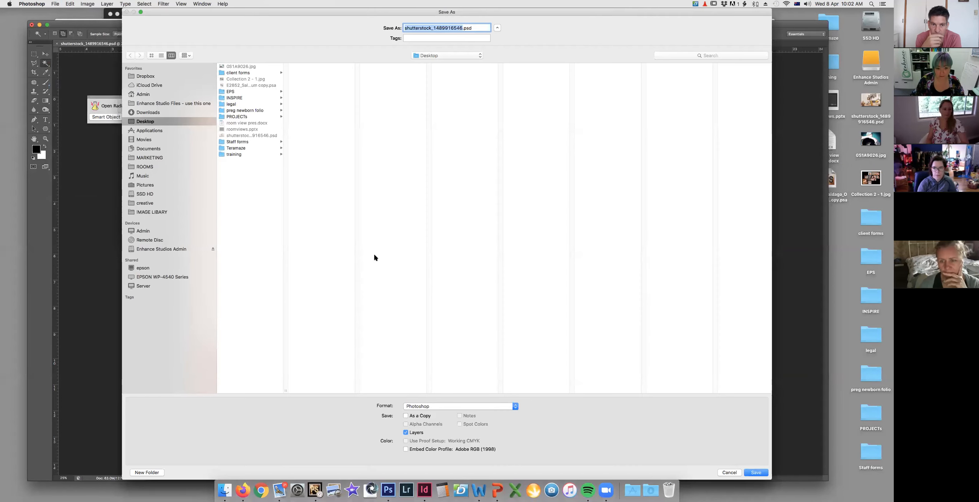
click(491, 404)
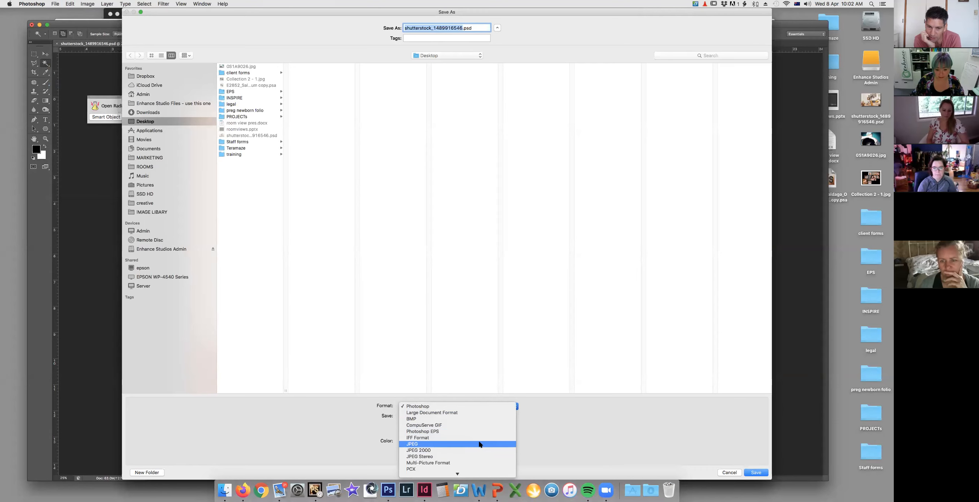
click(481, 447)
click(759, 475)
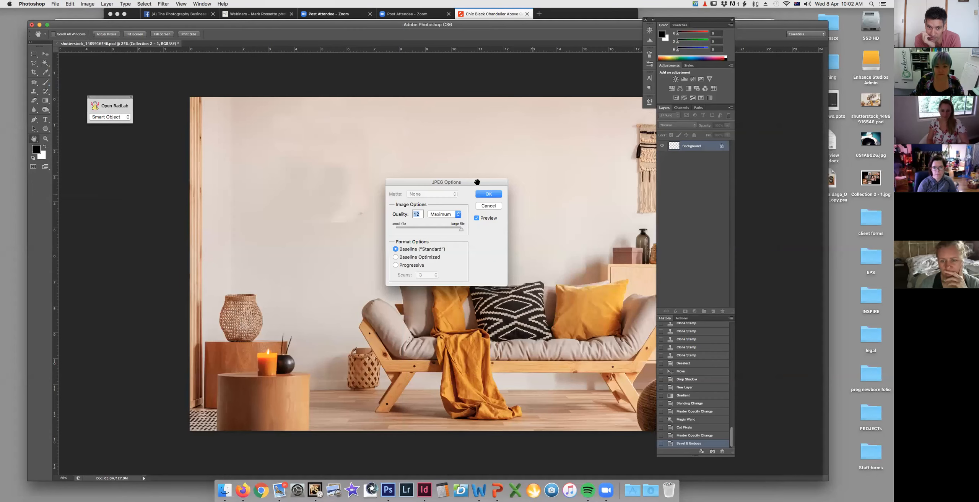
key(Return)
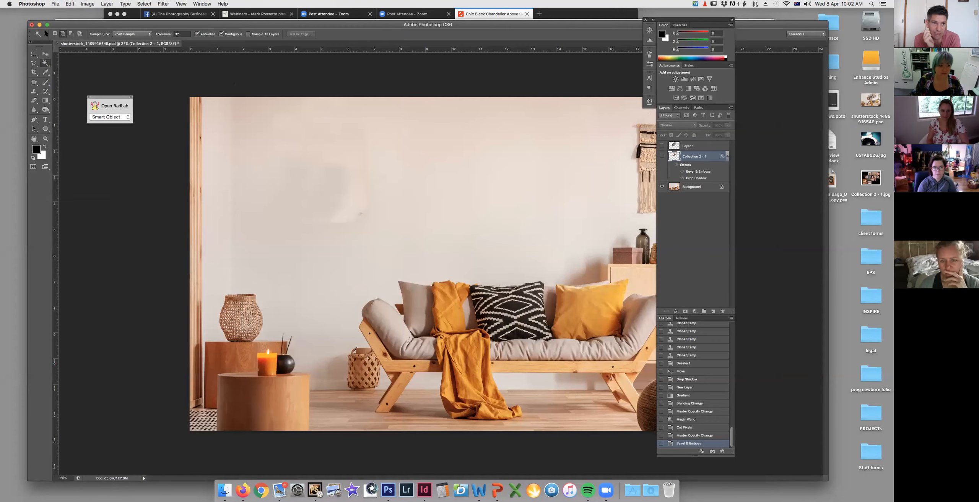
- Minimise Photoshop and add shutterstock_1489916546.jpg from the Desktop as a room image in ProSelect's room library
click(39, 25)
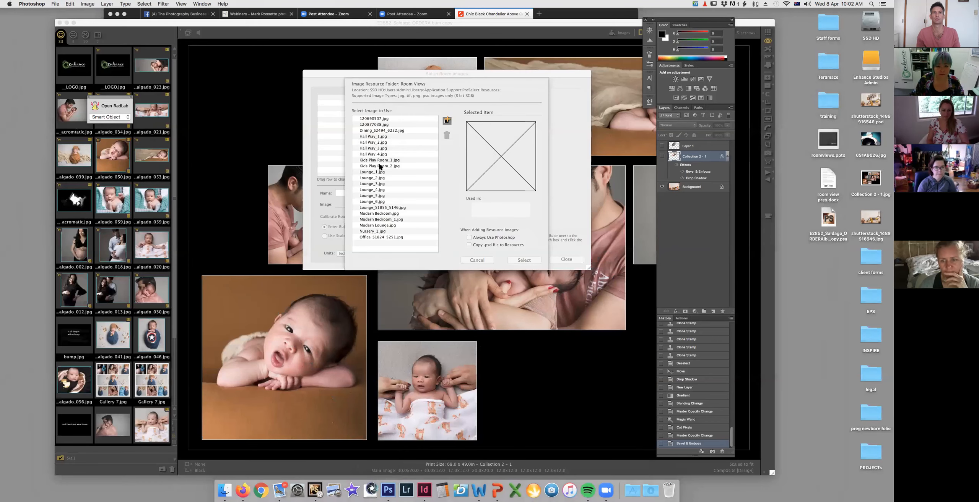
click(446, 121)
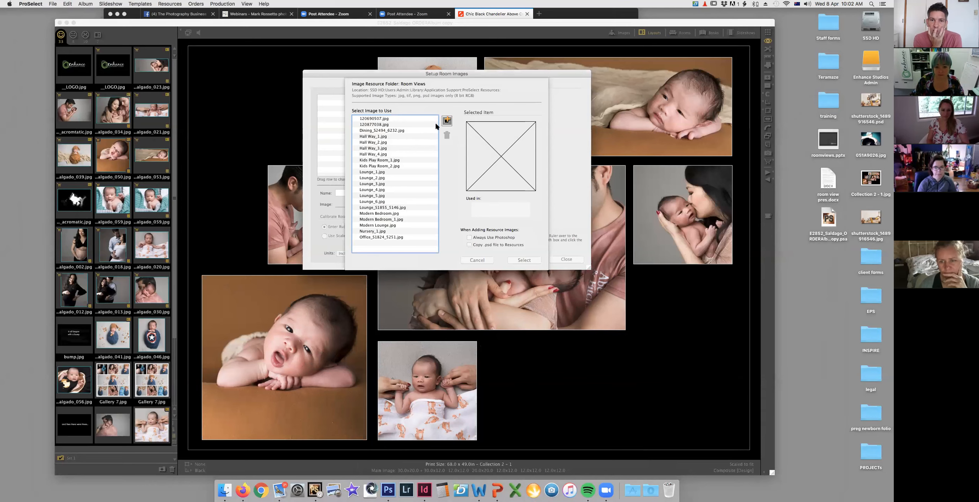
click(447, 121)
click(481, 103)
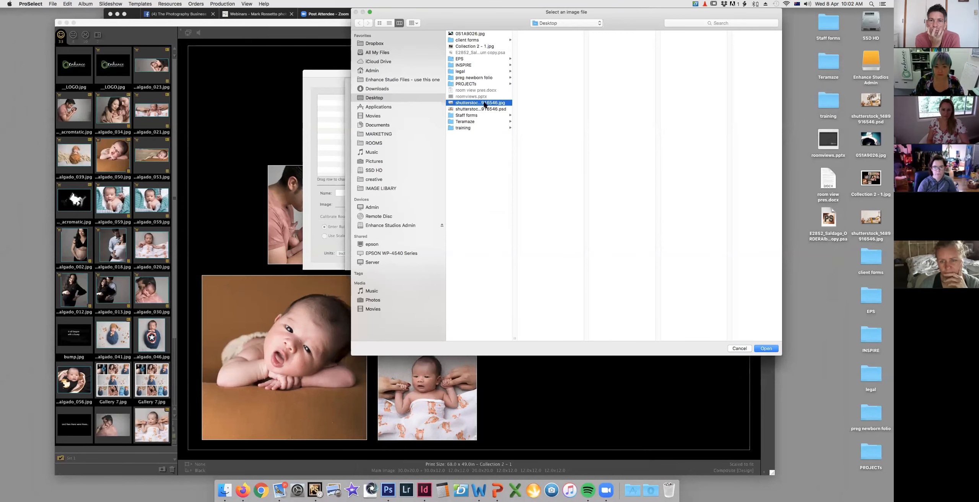
click(876, 341)
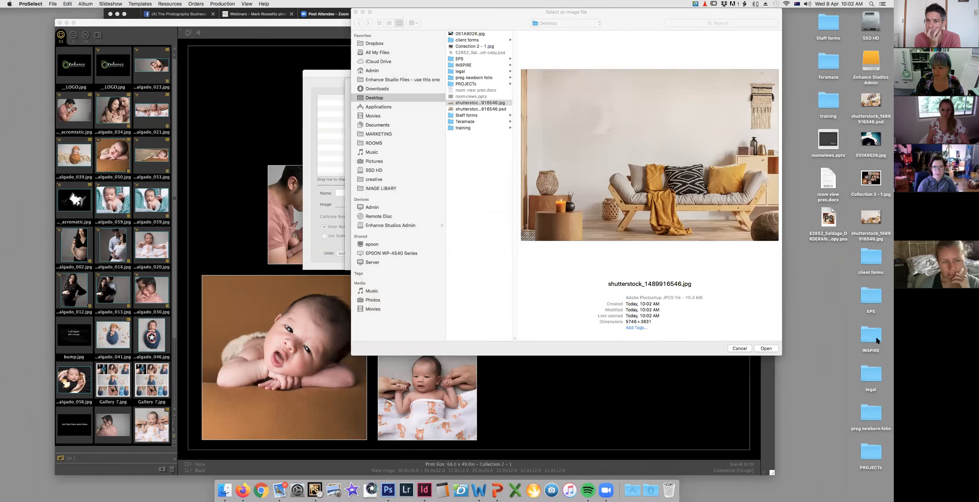
click(766, 348)
click(766, 348)
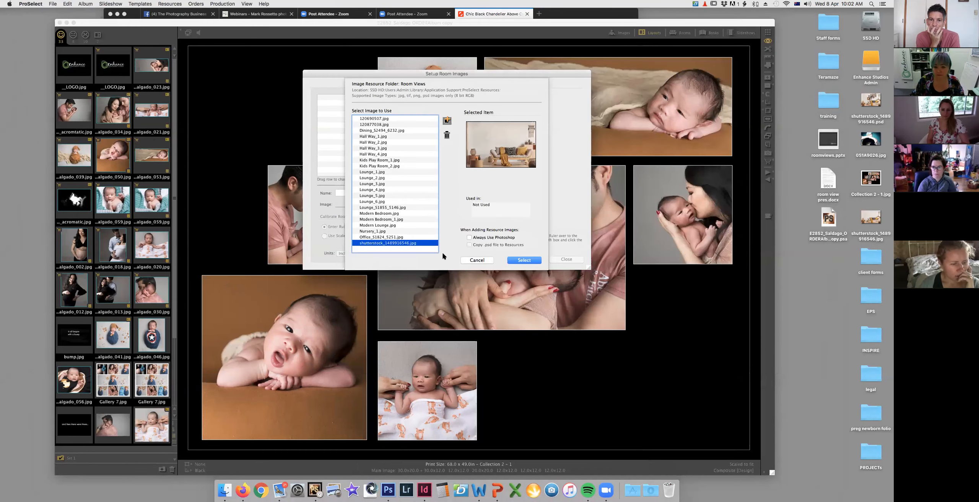
click(520, 260)
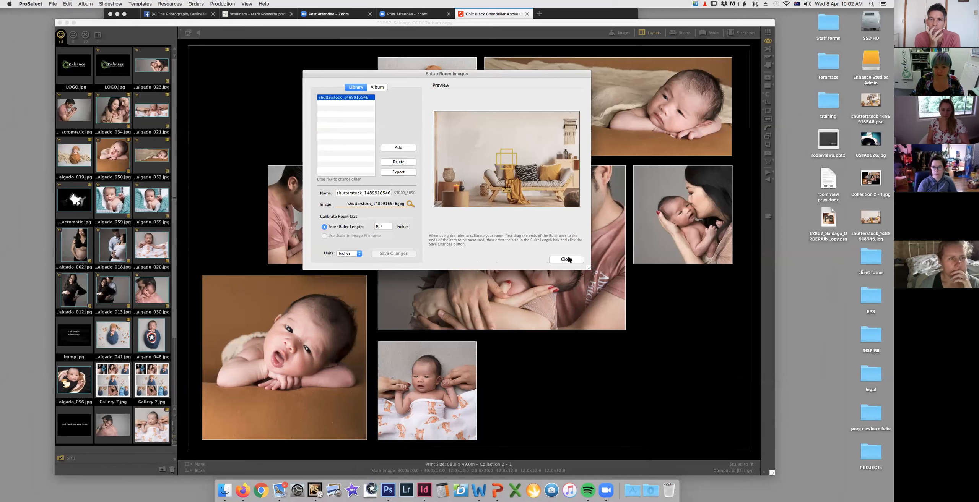
- Move the yellow placement marker up onto the blank wall above the sofa, then close the room setup saving the changes
drag(506, 158, 511, 140)
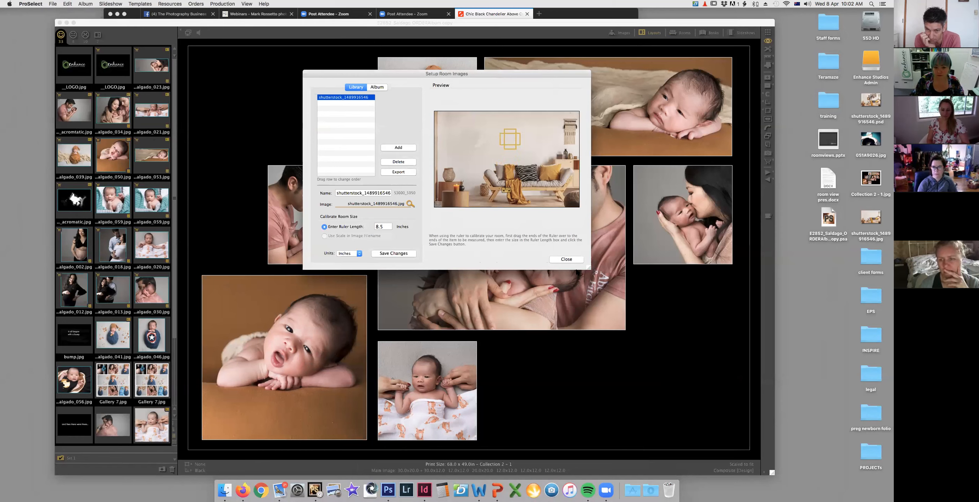
click(566, 259)
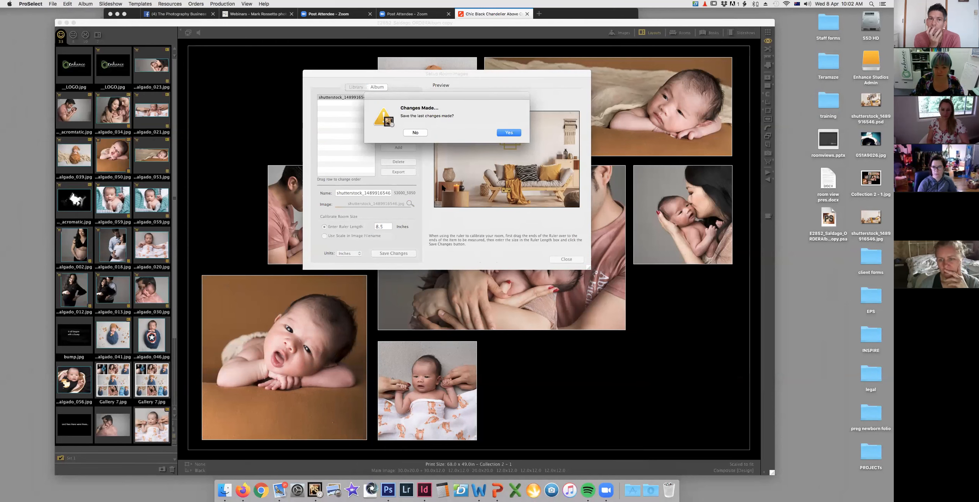
click(510, 132)
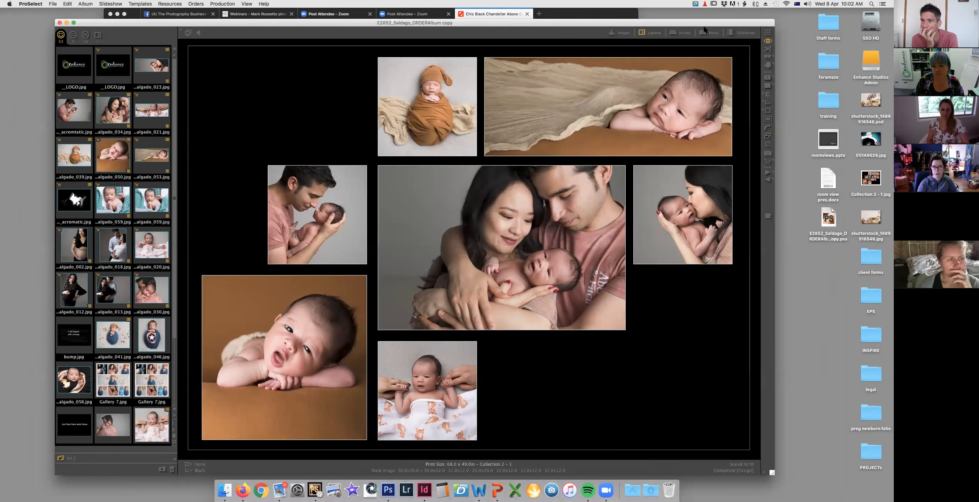
- Display the new living room in the Rooms view and list the album's layouts in the thumbnail area
click(683, 33)
double_click(208, 378)
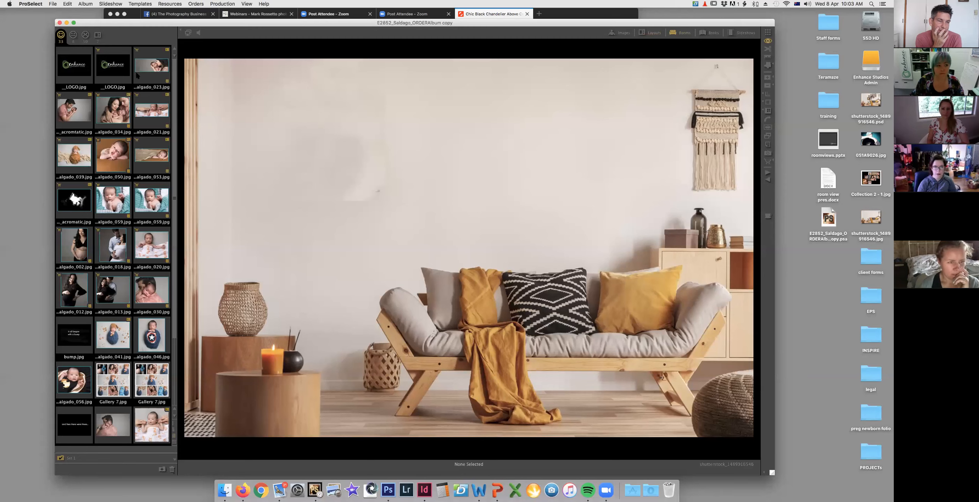
click(98, 35)
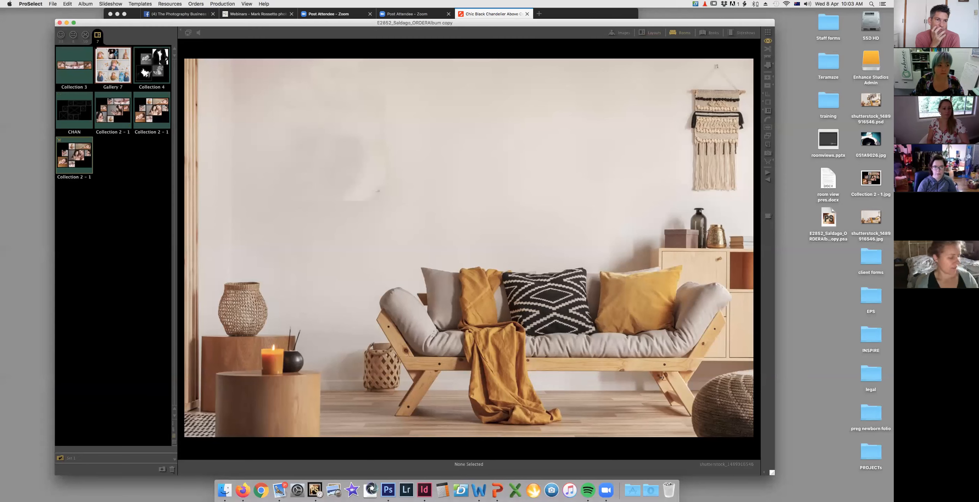
- Try the Collection 2 – 1 and Collection 3 layouts on the wall above the sofa, and remove both
drag(74, 155, 443, 171)
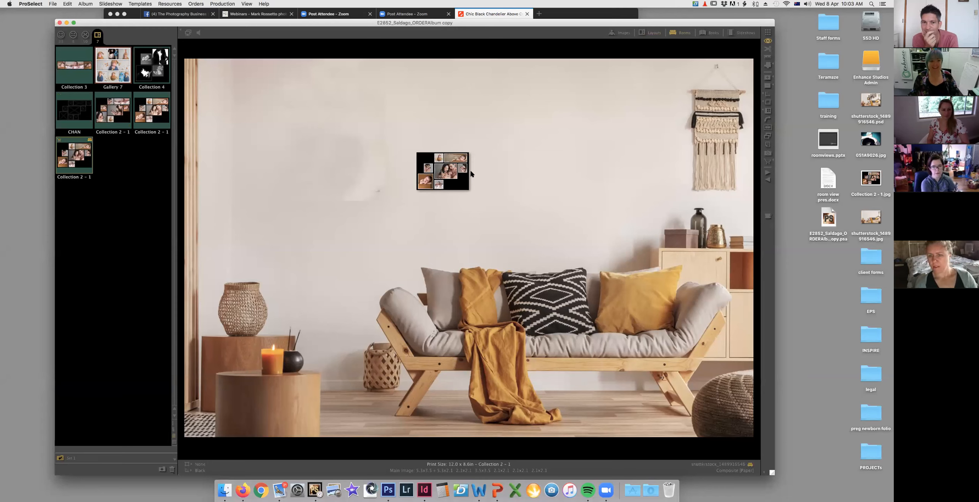
click(113, 122)
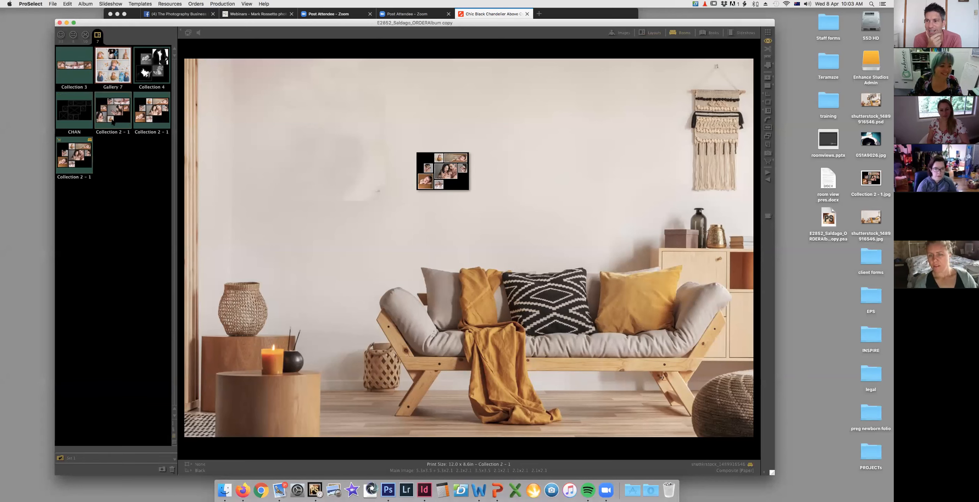
drag(74, 65, 442, 136)
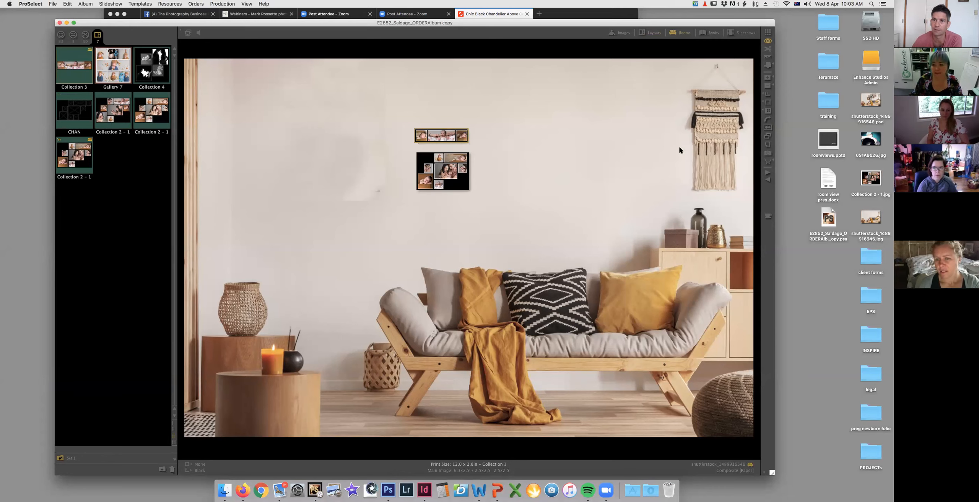
click(438, 173)
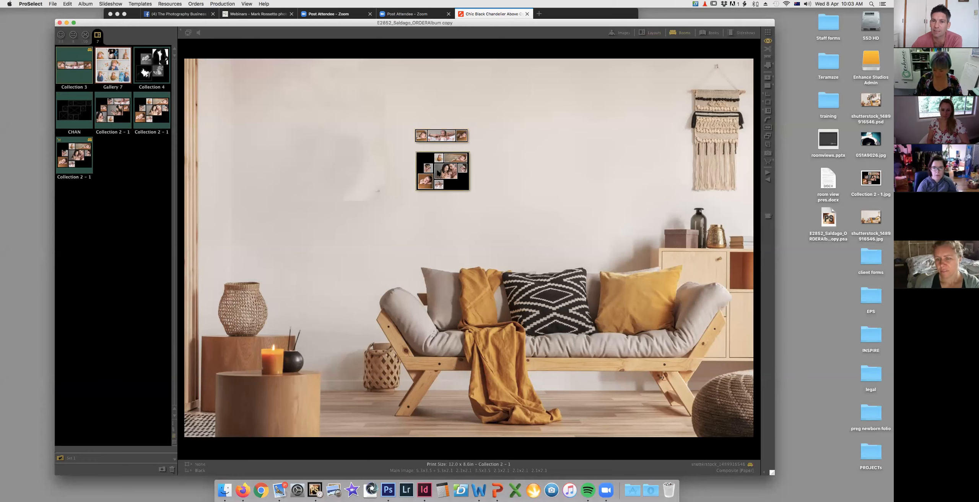
key(Delete)
key(Delete)
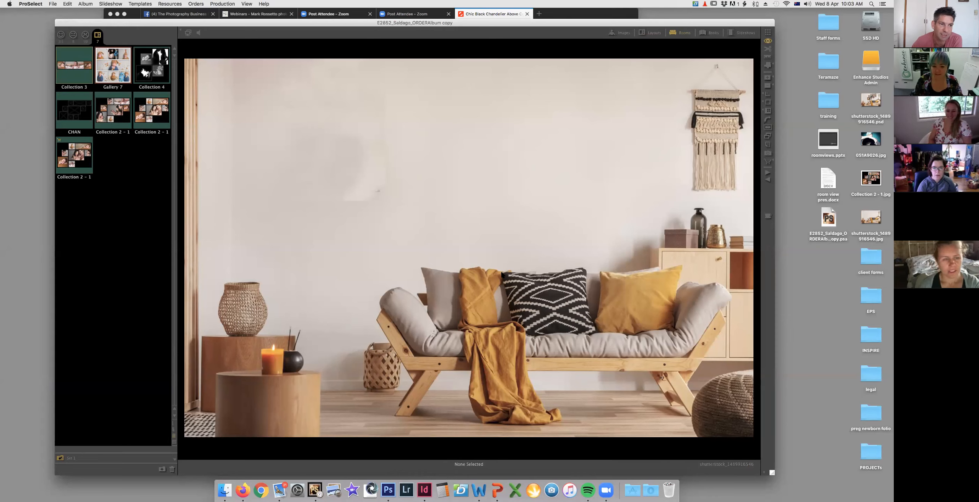
- Place Collection 2 – 1 above the sofa and try to apply the Keyline, None and Single Bevel layout styles to it
drag(75, 156, 466, 172)
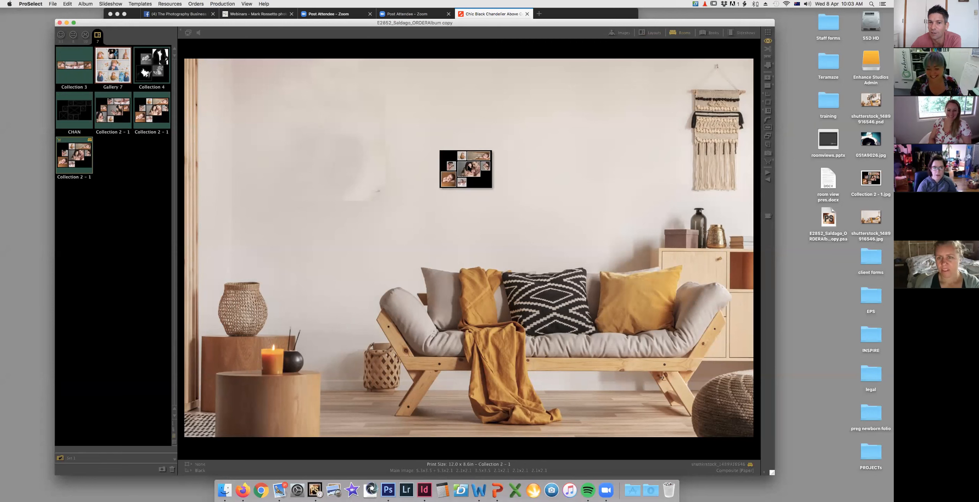
click(767, 95)
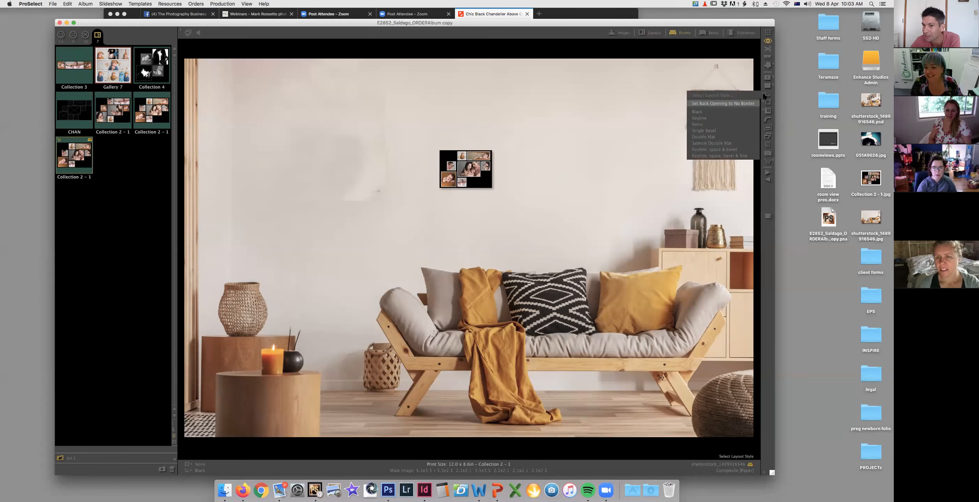
click(704, 119)
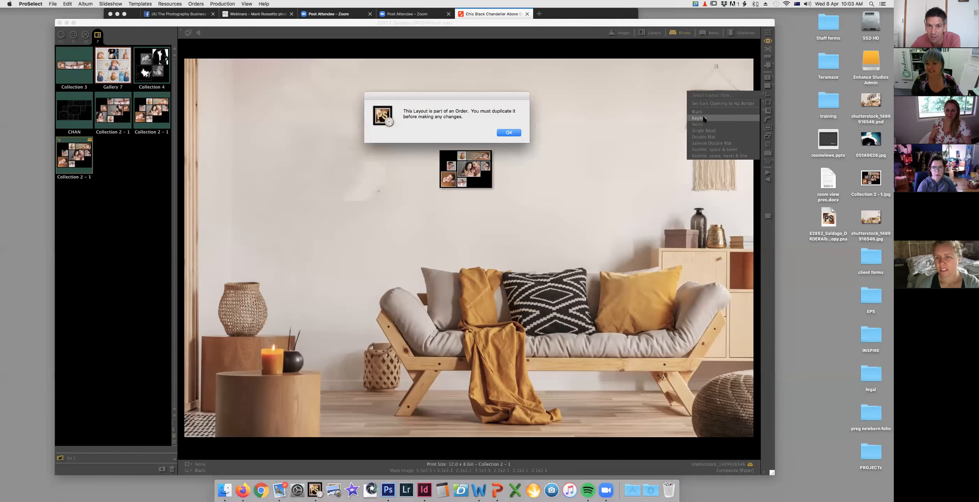
click(506, 133)
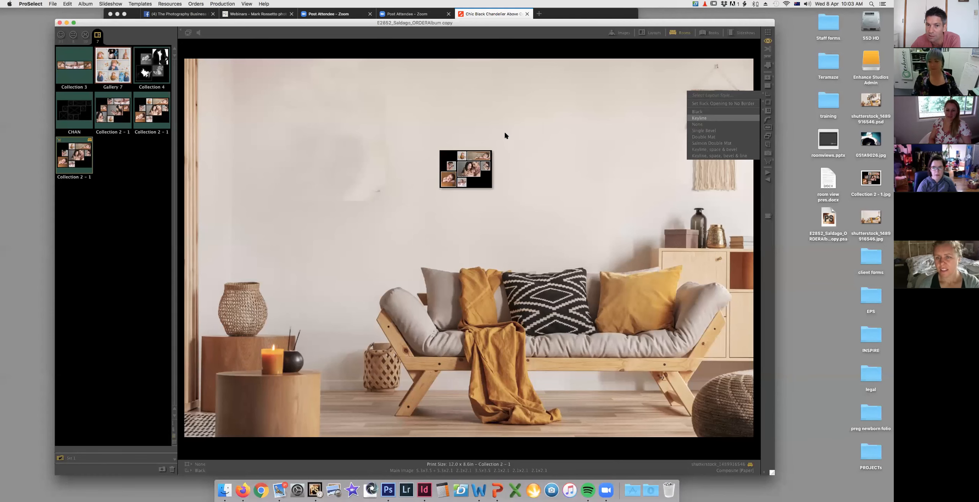
click(723, 125)
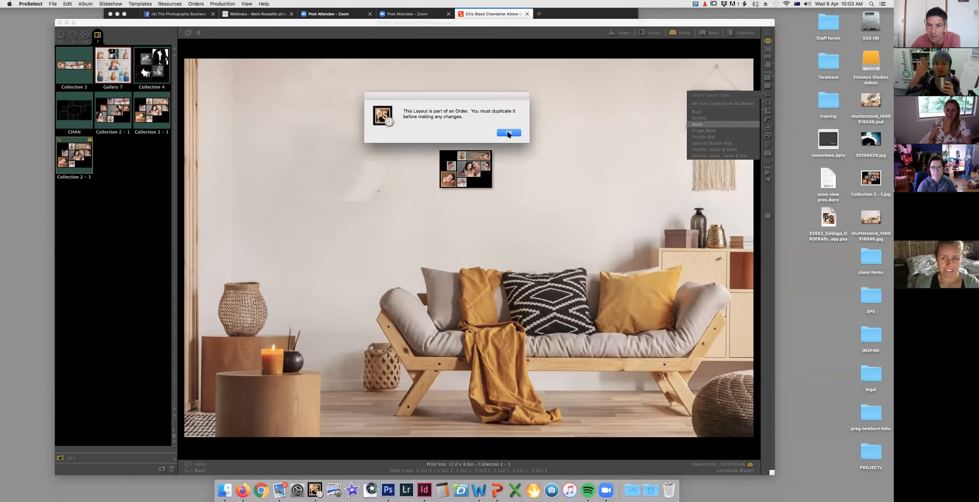
click(509, 133)
click(703, 131)
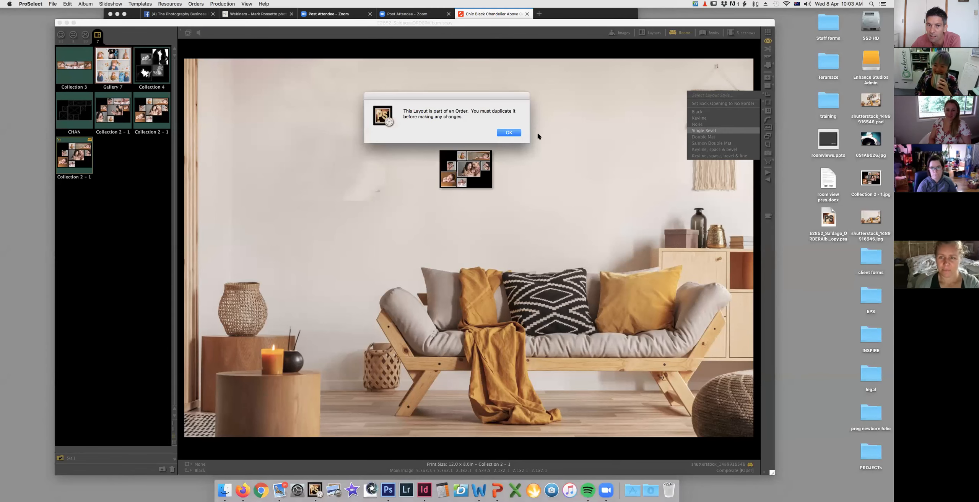
click(509, 133)
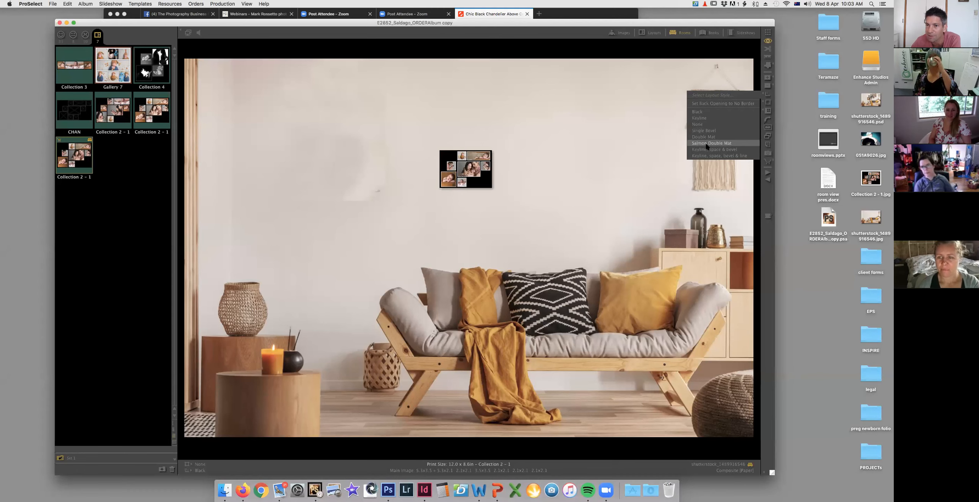
click(707, 104)
click(505, 132)
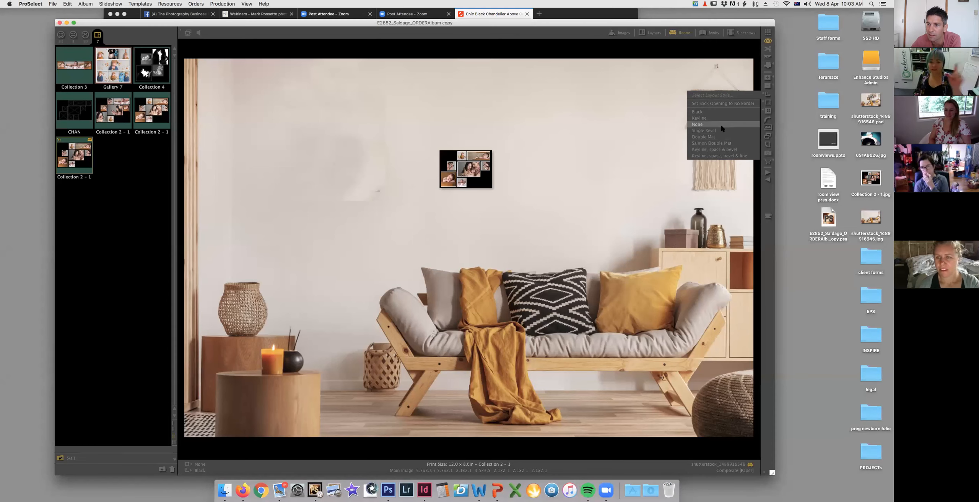
click(174, 126)
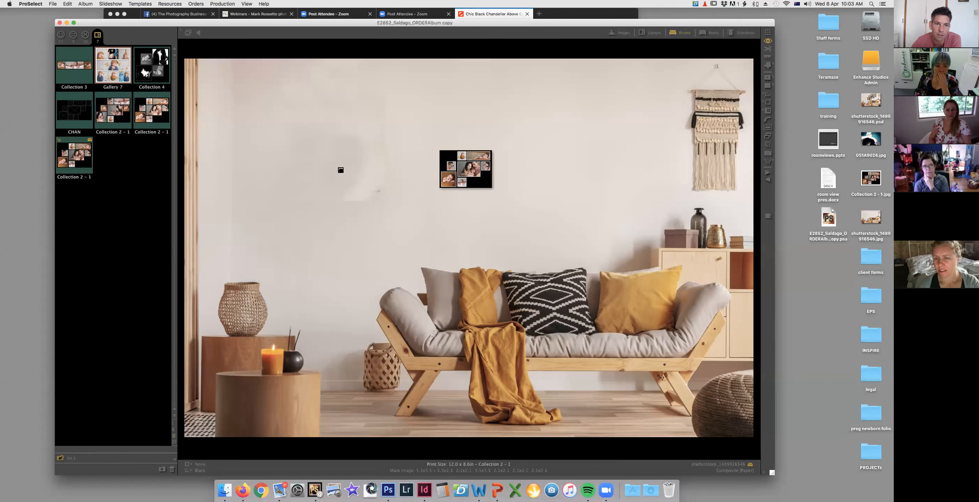
- Replace the small Collection 2 – 1 layout on the wall with Gallery 7, positioned above the sofa
drag(113, 65, 342, 172)
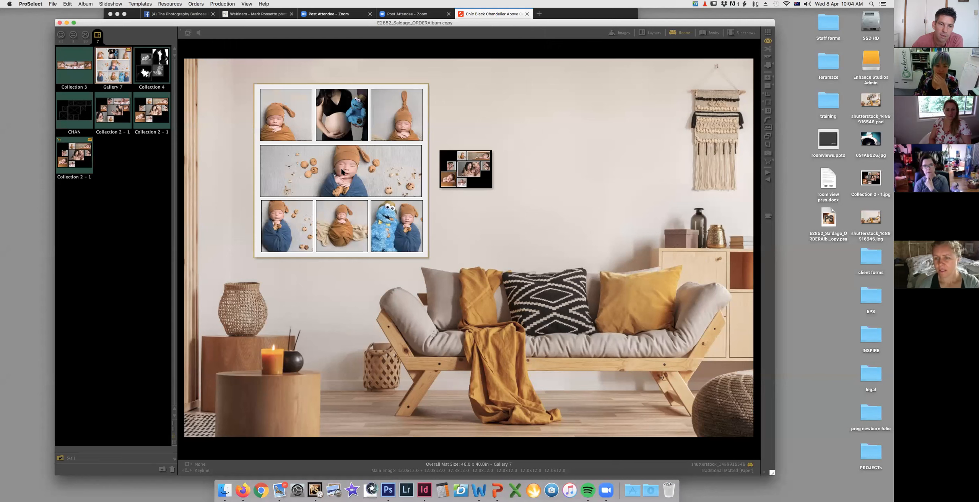
drag(423, 172, 601, 164)
click(465, 158)
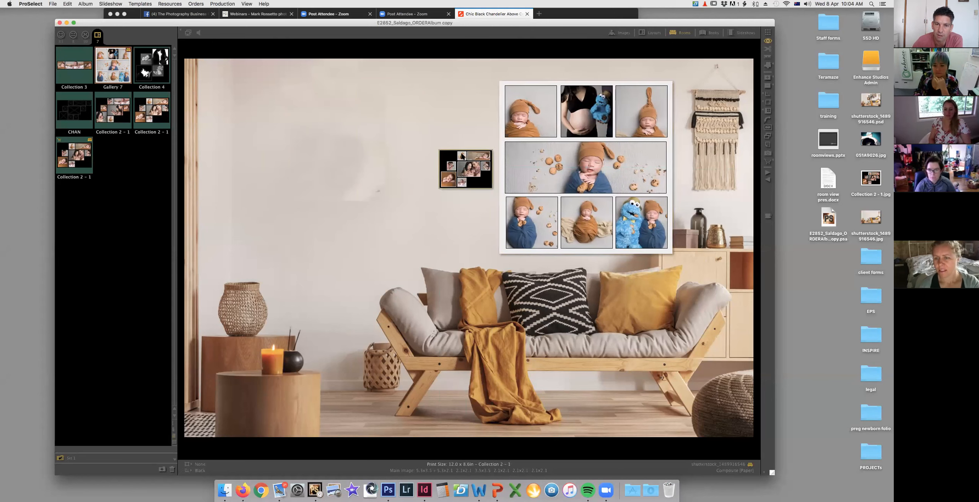
key(Delete)
drag(563, 159, 478, 151)
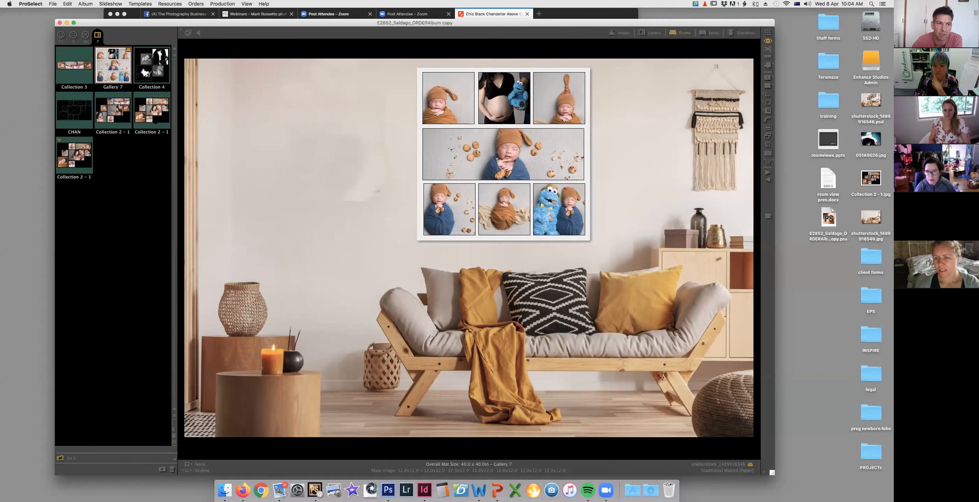
click(767, 95)
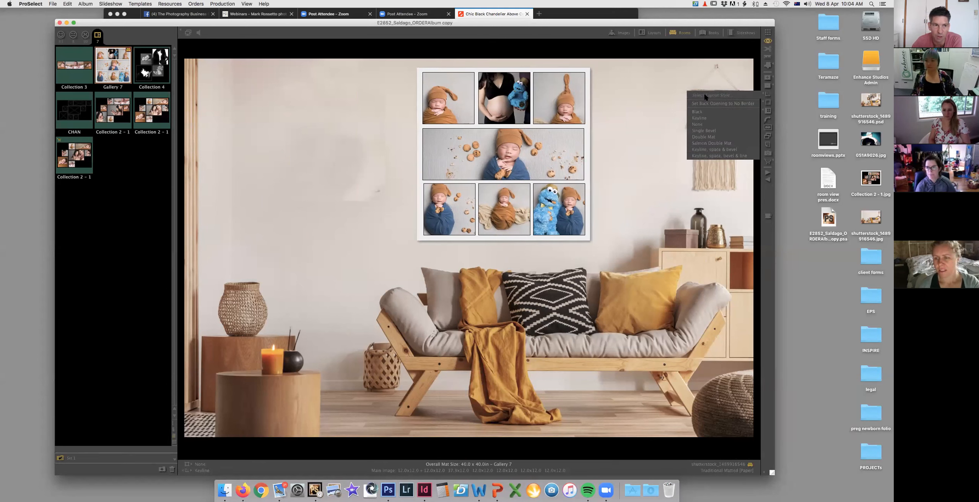
click(291, 152)
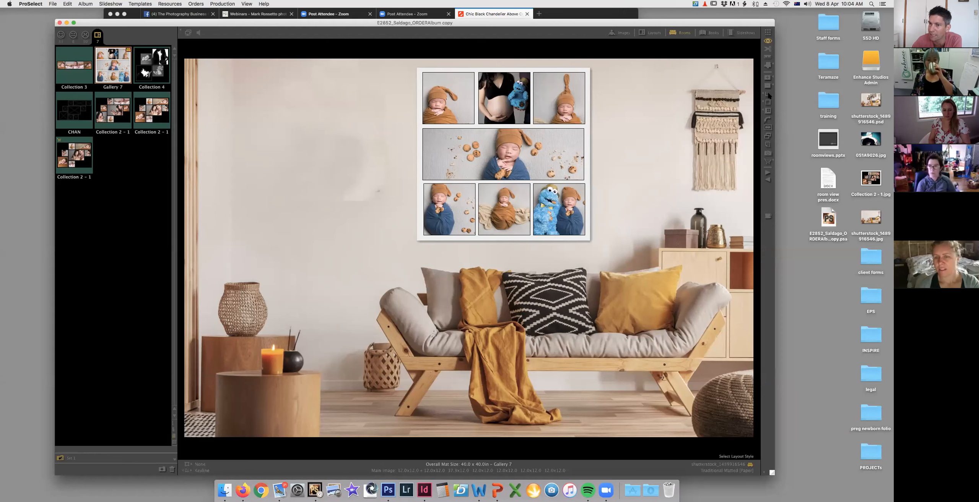
drag(518, 140, 516, 143)
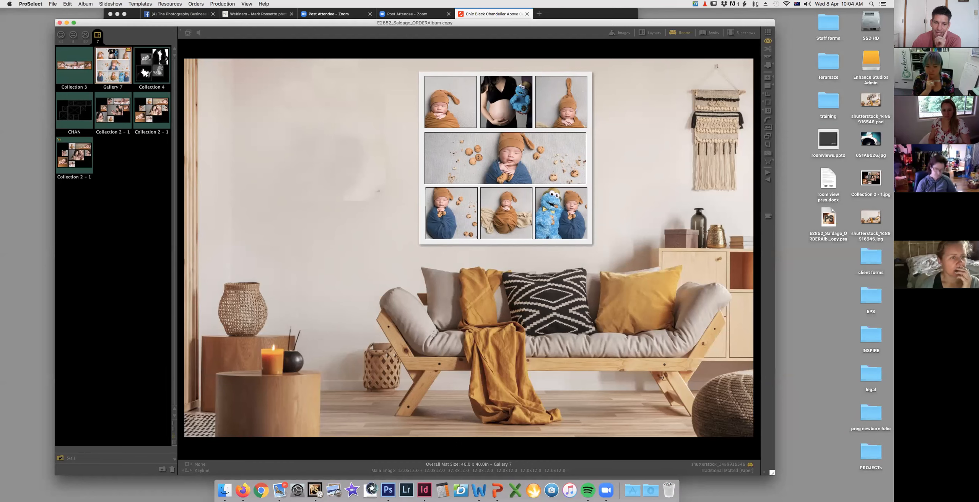
- Switch to Photoshop, show Layer 1 and the Collection 2 – 1 layer, and return to ProSelect
click(387, 491)
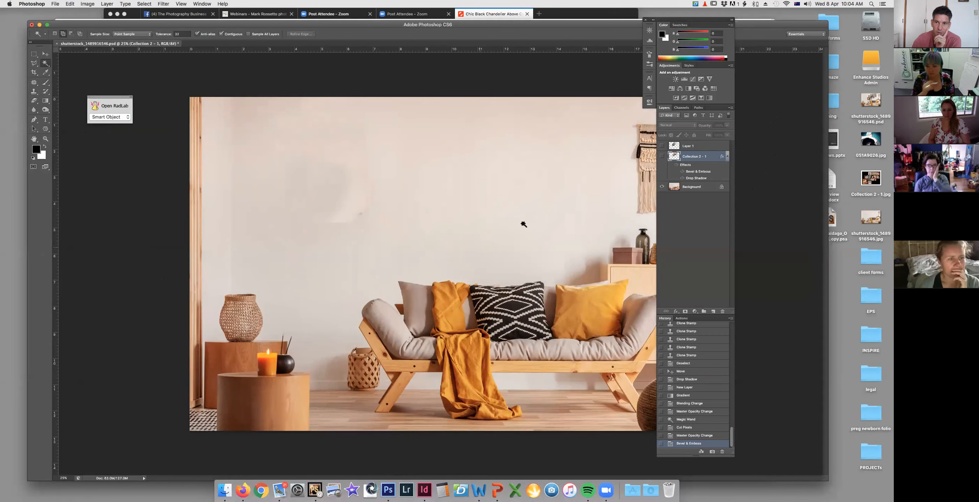
drag(662, 146, 662, 157)
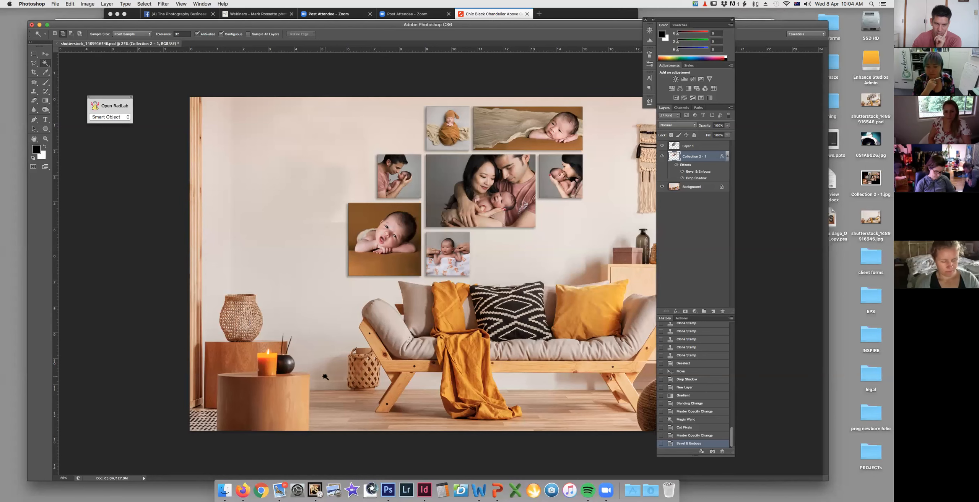
click(315, 490)
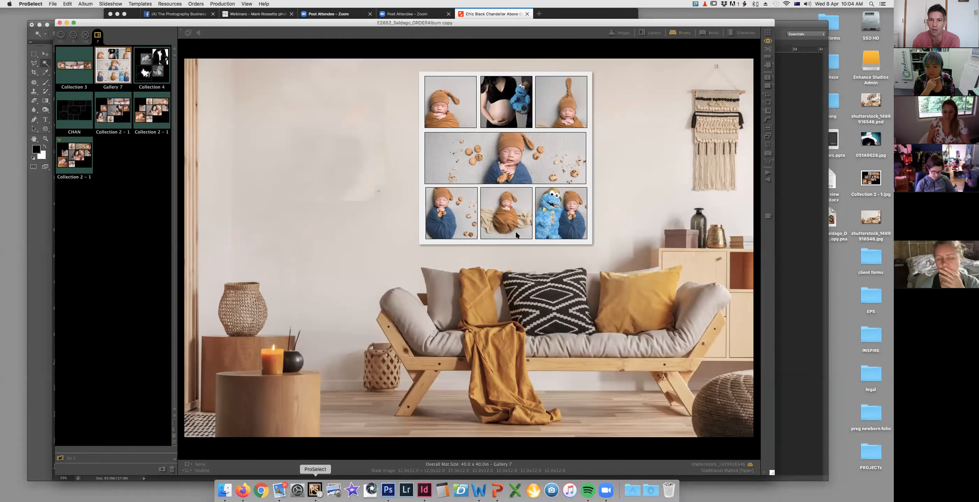
- Replace Gallery 7 on the wall with the ordered Collection 2 – 1 layout and try to enlarge it
key(Delete)
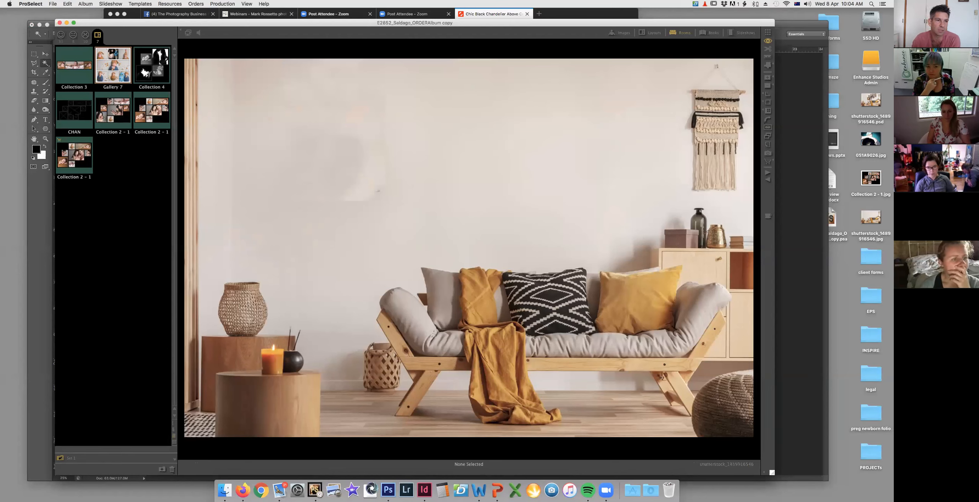
drag(75, 154, 484, 161)
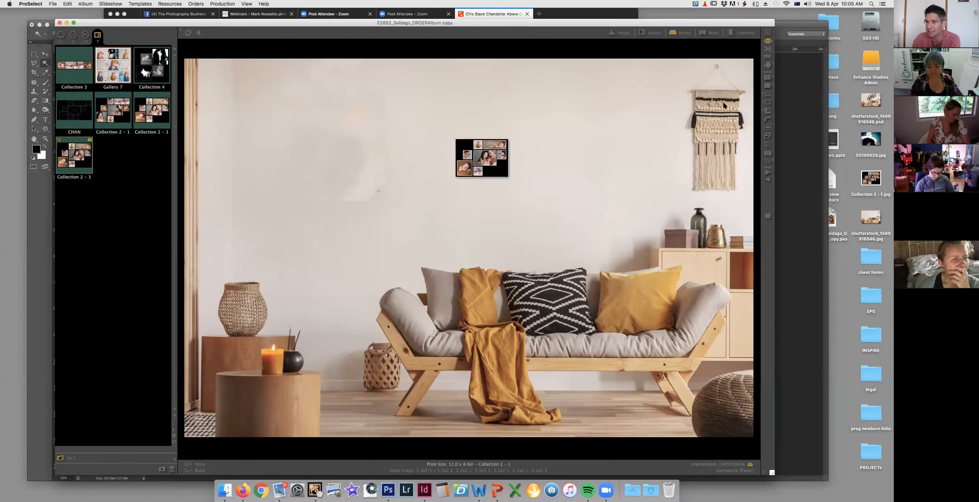
click(768, 79)
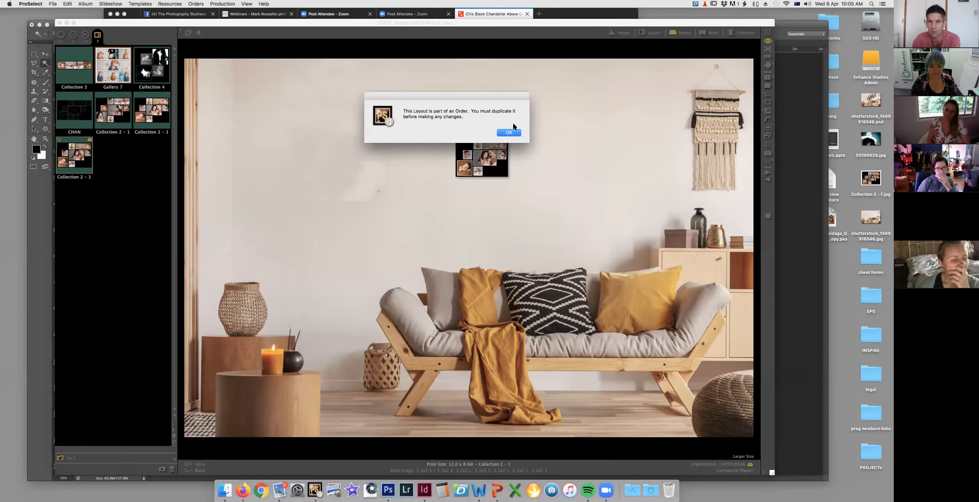
click(505, 133)
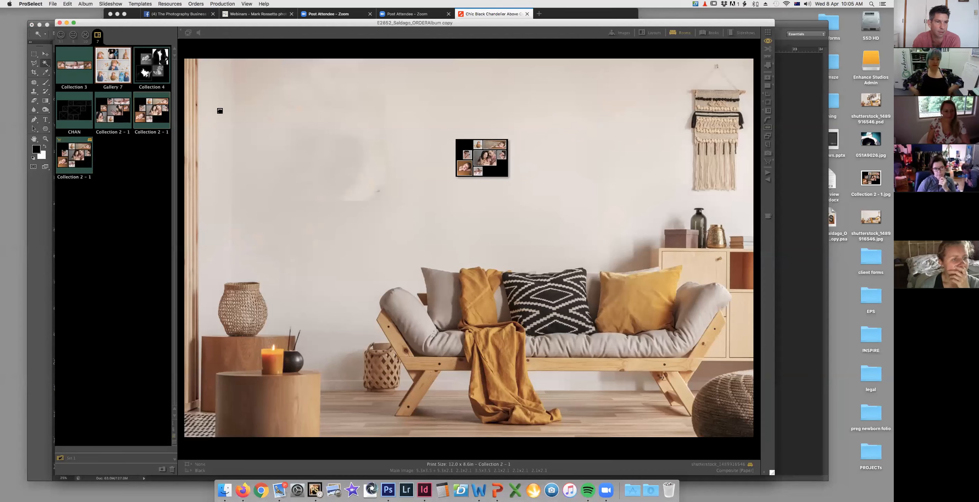
- Swap the ordered layout on the wall for the Collection 2 – 1 copy that is not in the order, positioned above the sofa
click(323, 169)
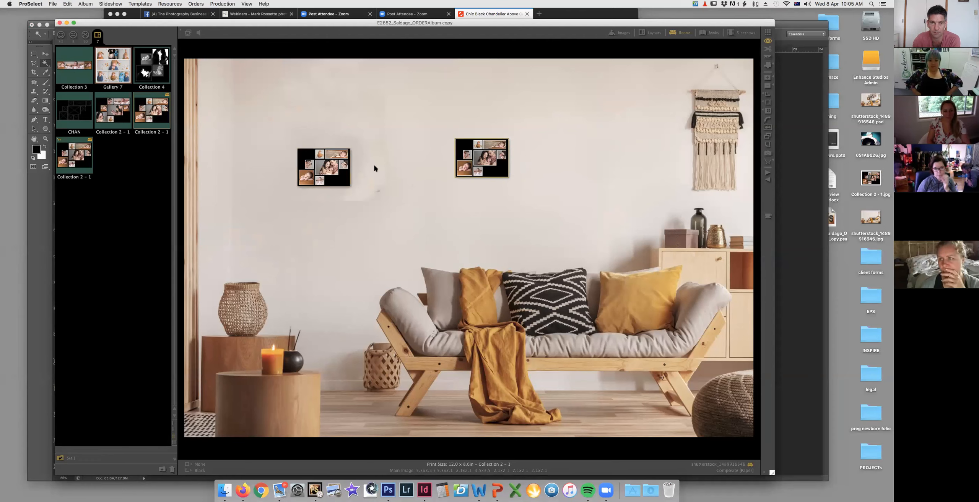
key(Delete)
drag(331, 174, 512, 186)
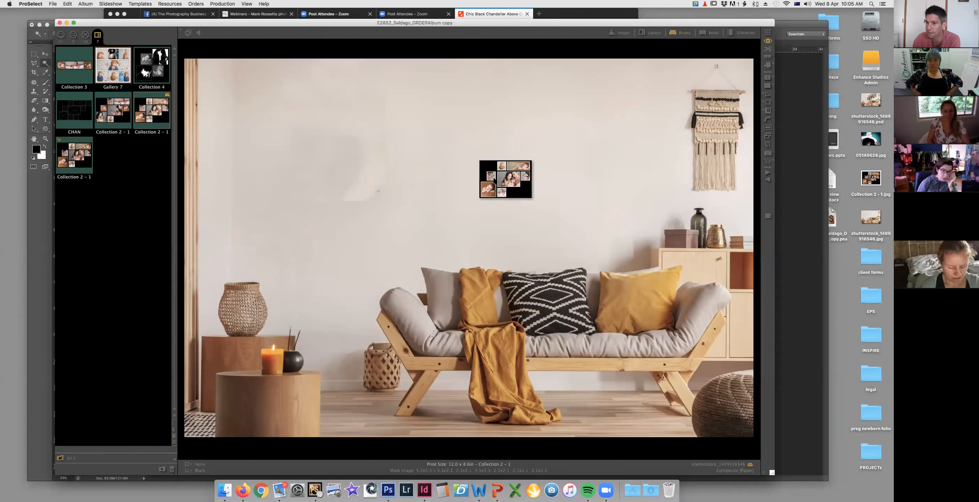
- Enlarge the Collection 2 – 1 layout to a print size of 40.0 x 28.8 in and move it slightly up and right on the wall
click(767, 77)
click(767, 77)
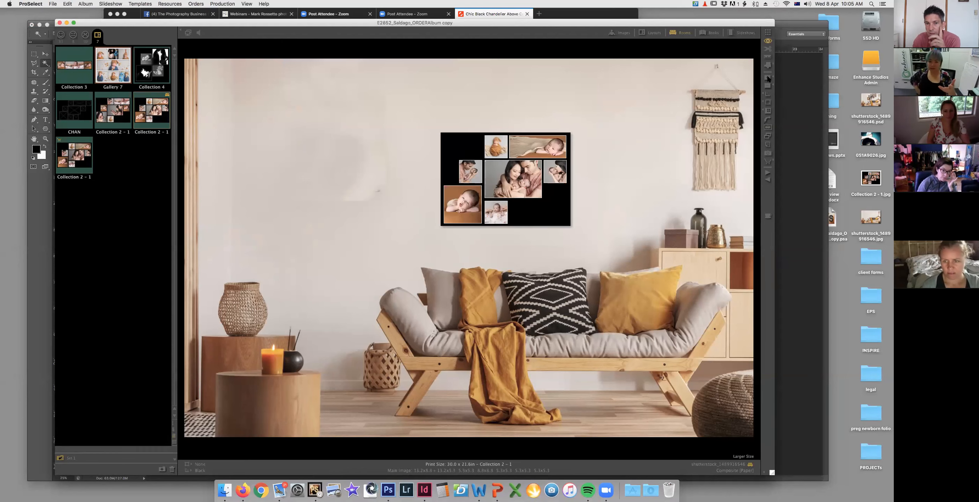
click(767, 78)
click(767, 77)
click(767, 78)
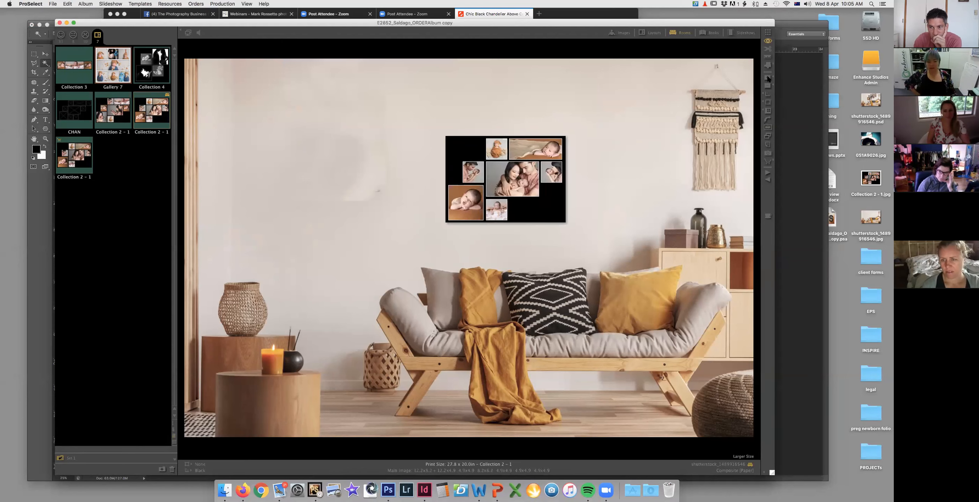
click(768, 77)
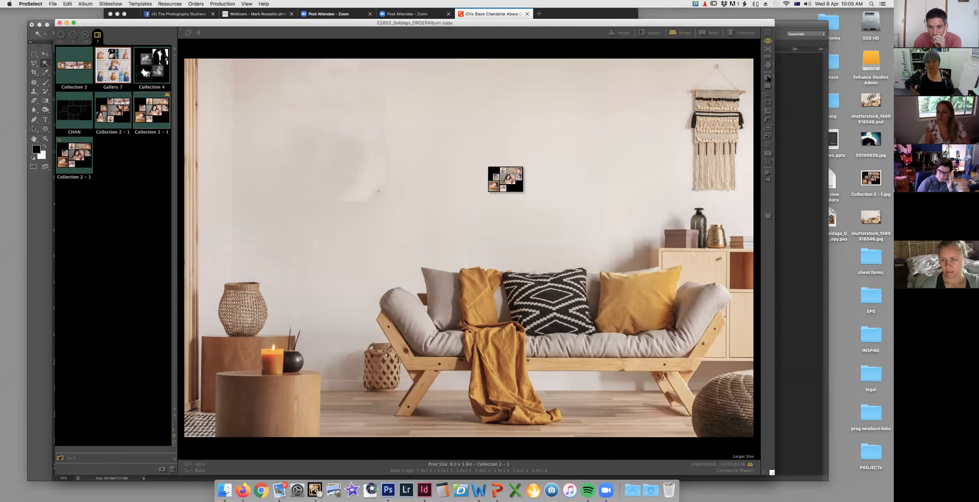
click(767, 77)
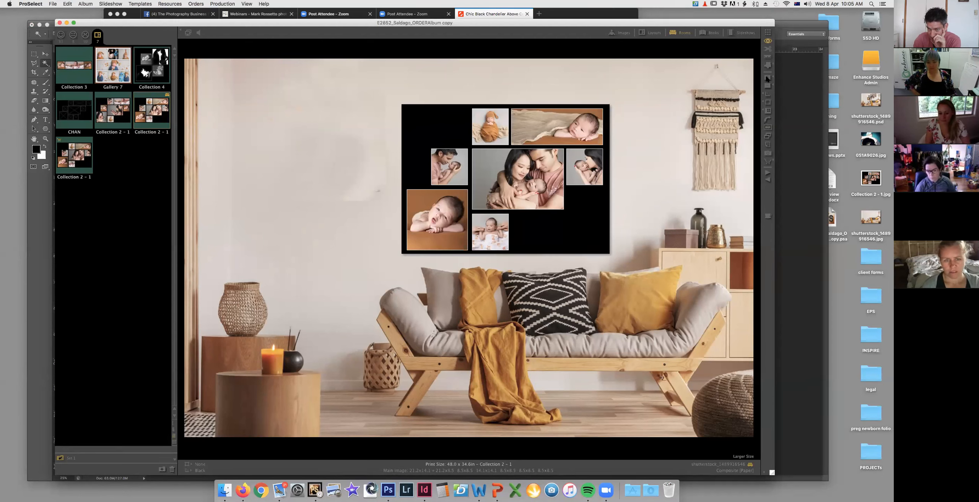
click(767, 78)
click(767, 79)
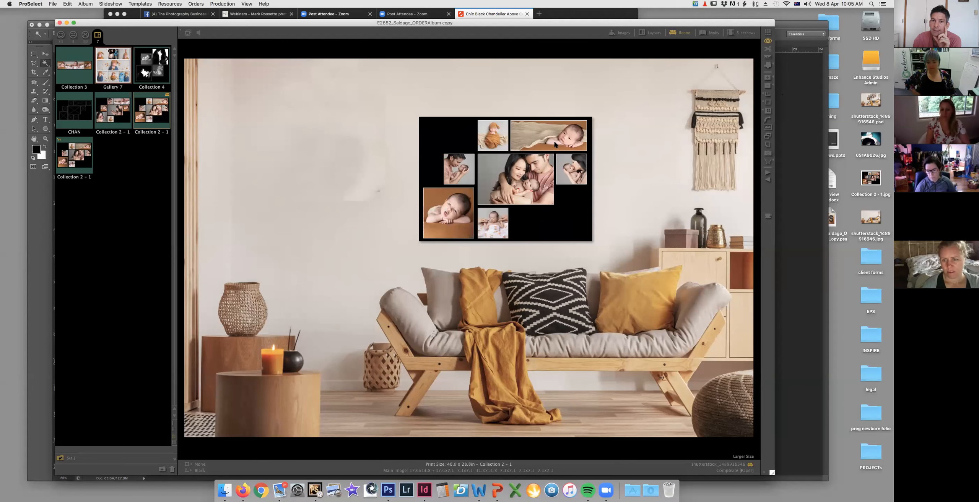
drag(541, 159, 564, 147)
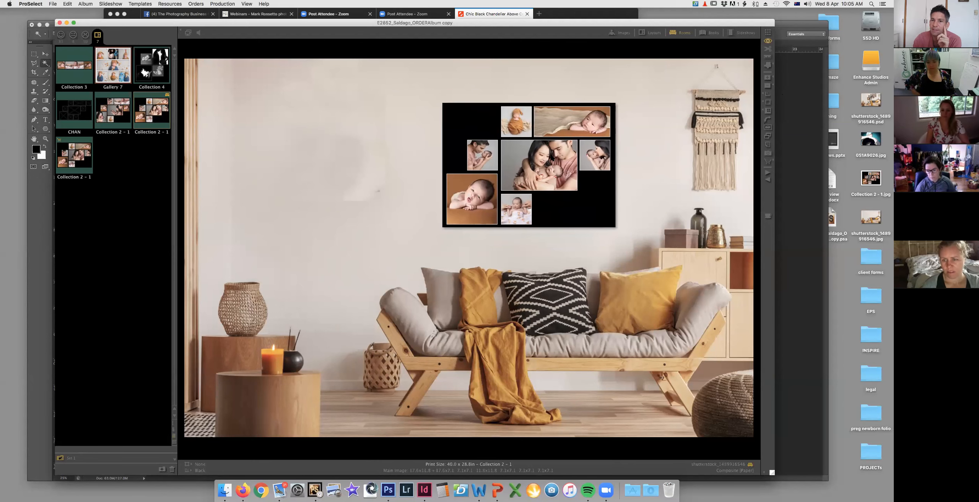
- Enlarge the Collection 2 – 1 layout to a print size of 48.0 x 34.6 in and move it slightly up and right
click(767, 78)
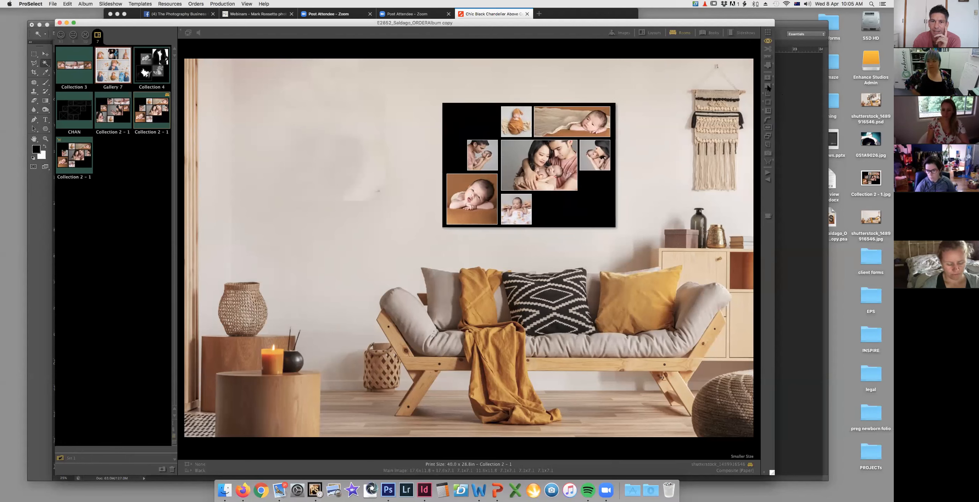
click(767, 87)
click(768, 87)
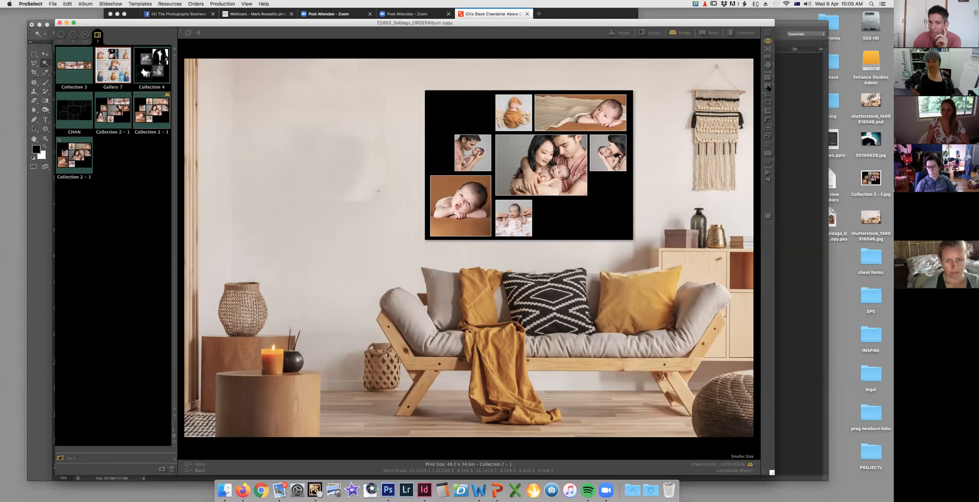
mouse_move(542, 167)
mouse_down()
mouse_move(565, 170)
mouse_move(553, 171)
mouse_up()
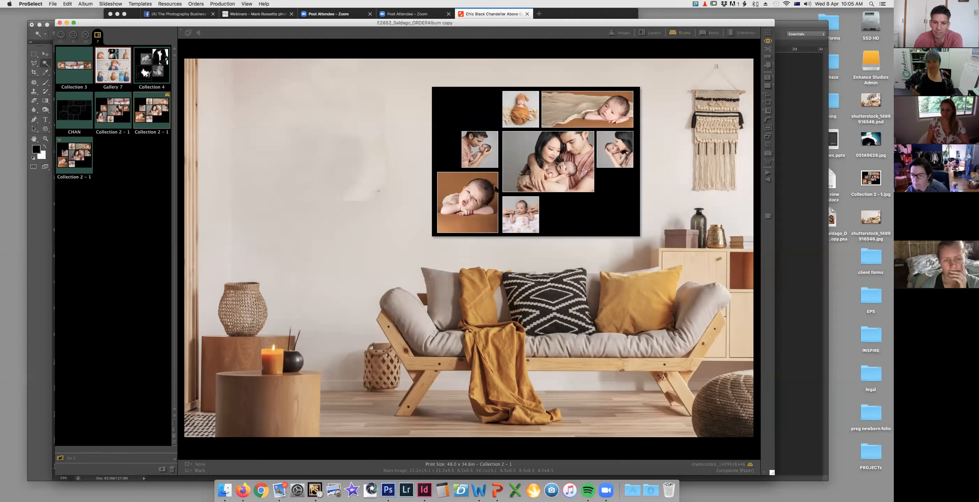
- Switch to Photoshop, compare the room composite with Layer 1 hidden and shown, leave the layer visible, and reposition the application window
click(387, 490)
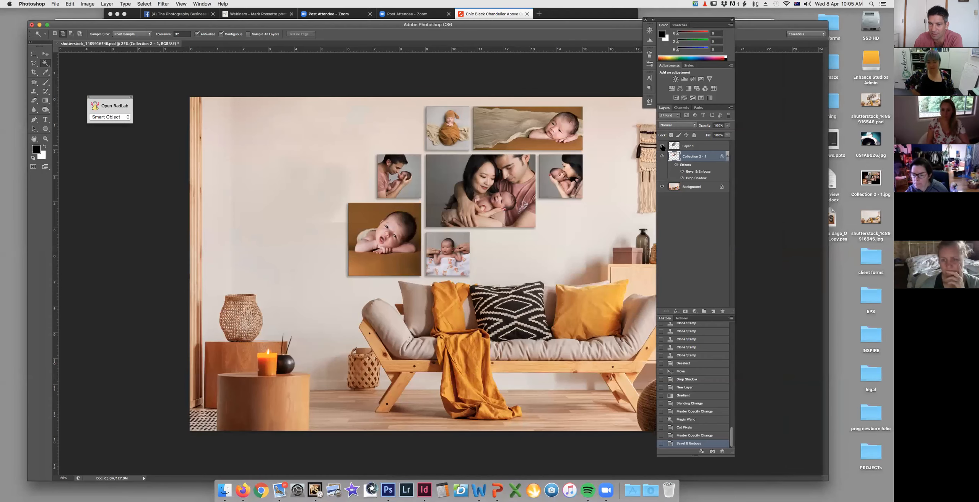
click(662, 146)
click(662, 146)
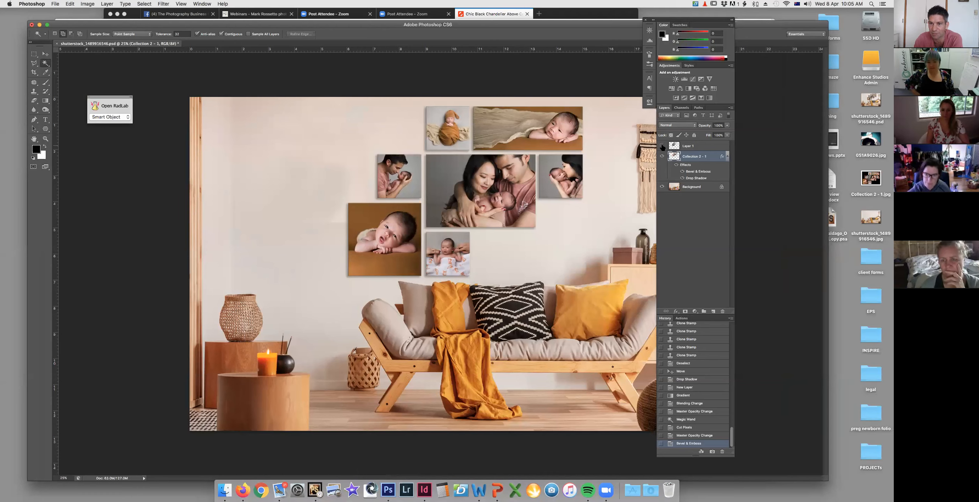
click(662, 146)
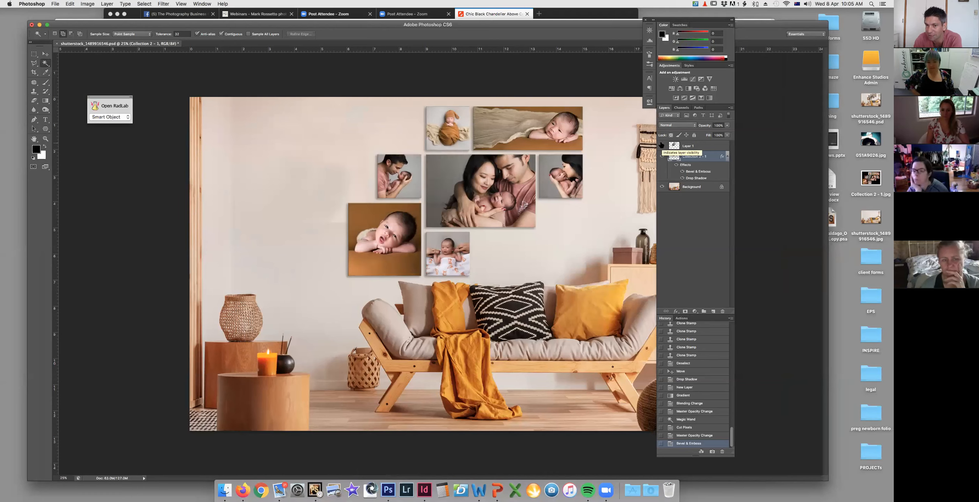
click(662, 146)
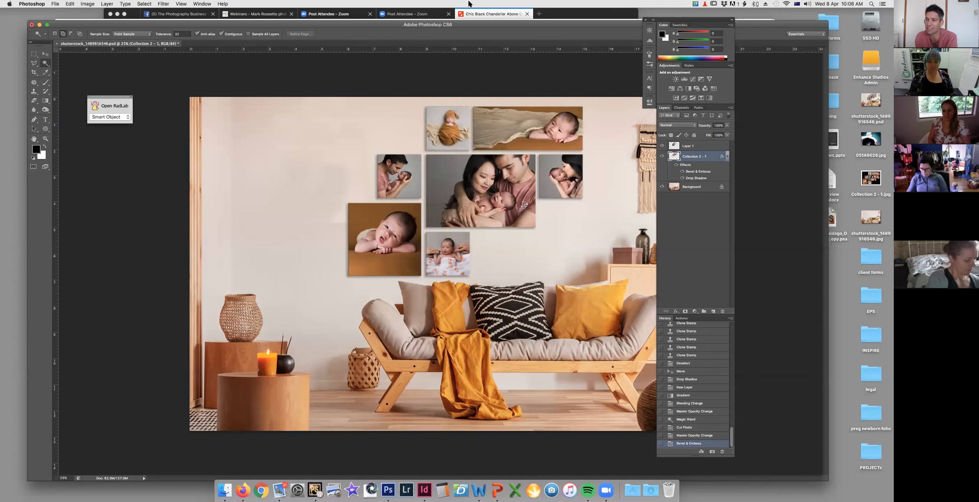
mouse_move(407, 27)
mouse_down()
mouse_move(454, 36)
mouse_move(392, 15)
mouse_up()
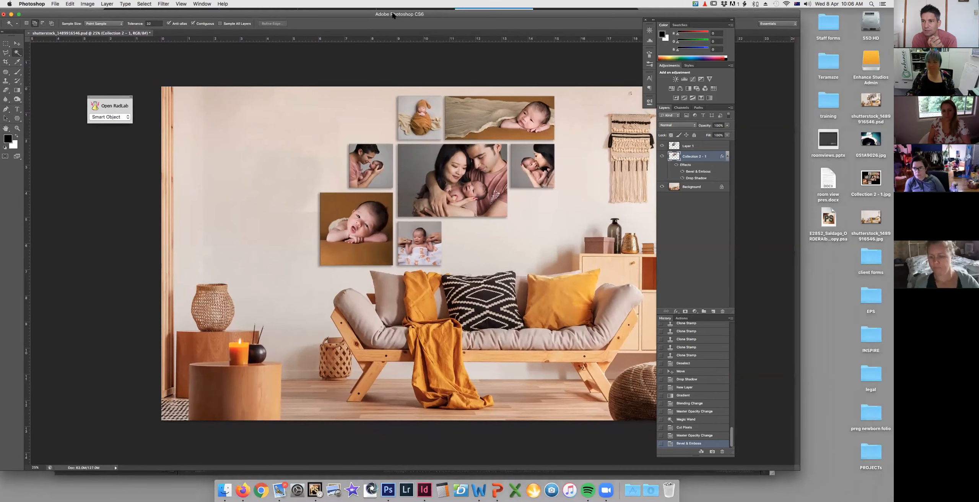
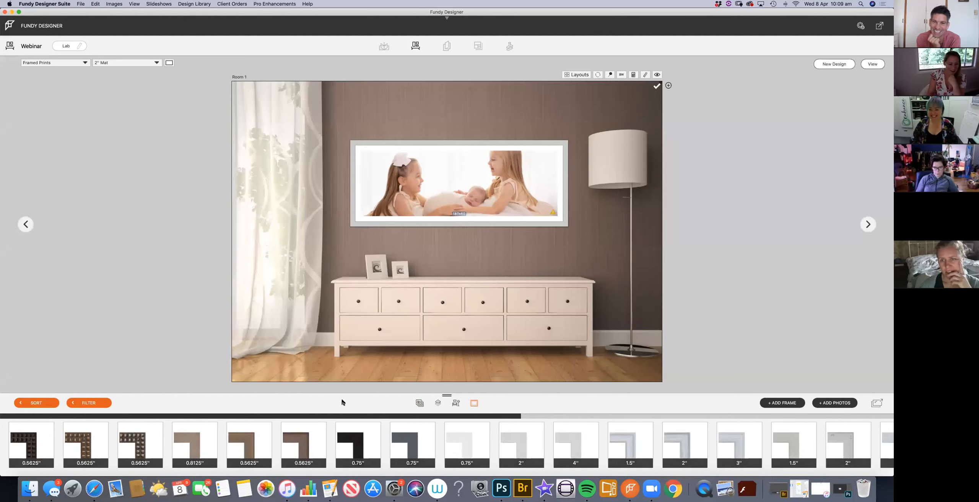
- In Fundy Designer, apply the 3" black frame to the wall print and try a 1" mat before setting it to 3"
scroll(757, 467, right, 15)
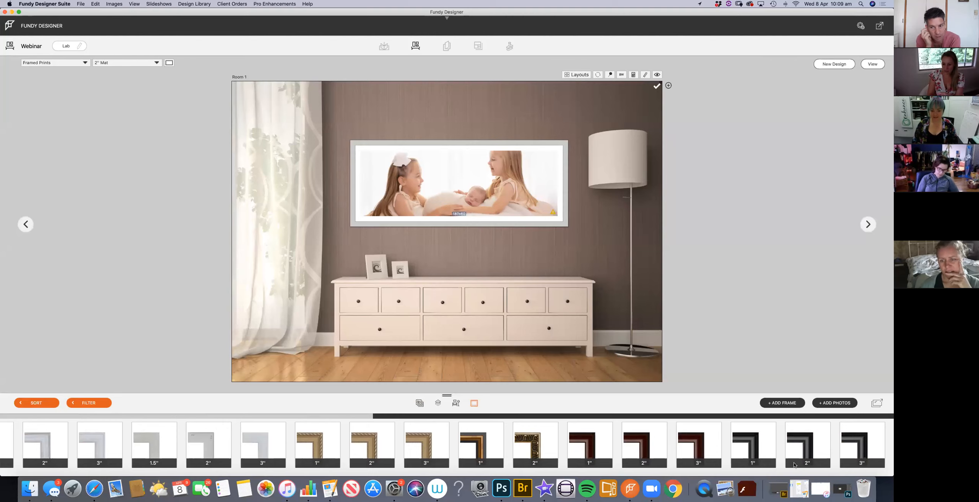
click(855, 442)
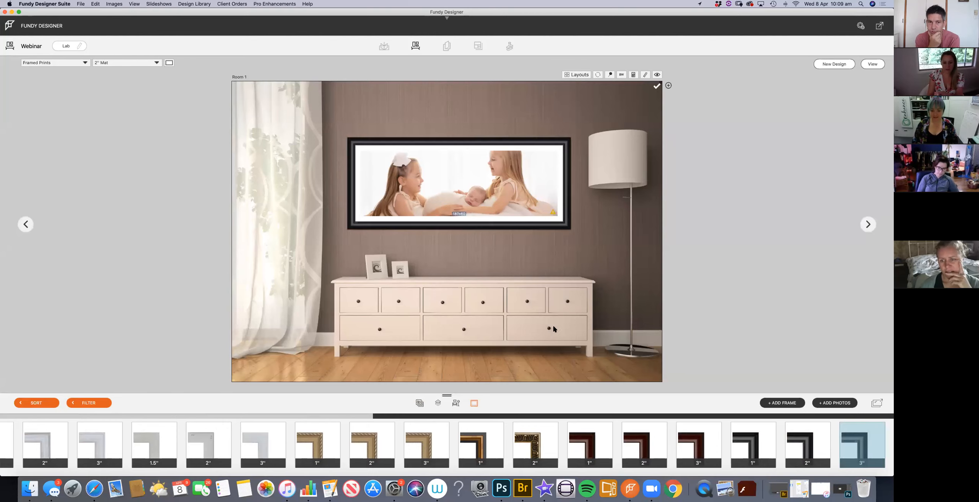
click(140, 64)
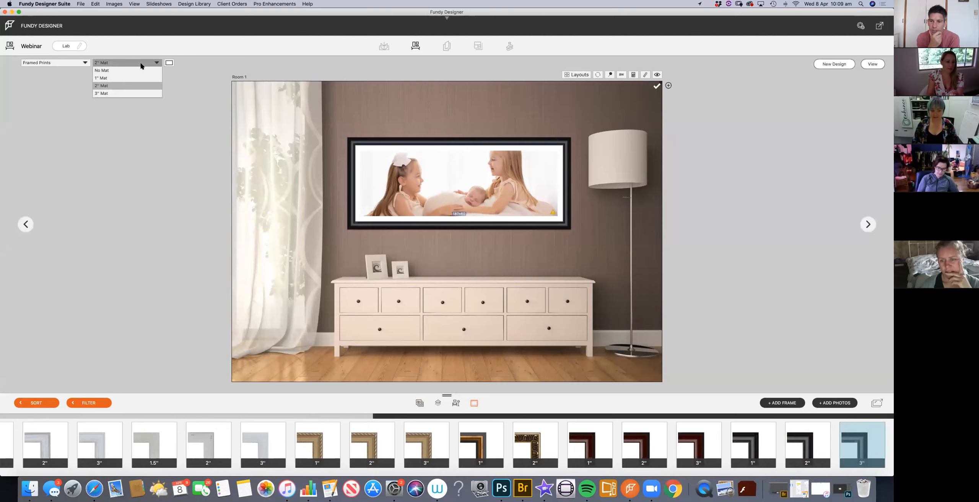
click(138, 78)
click(134, 63)
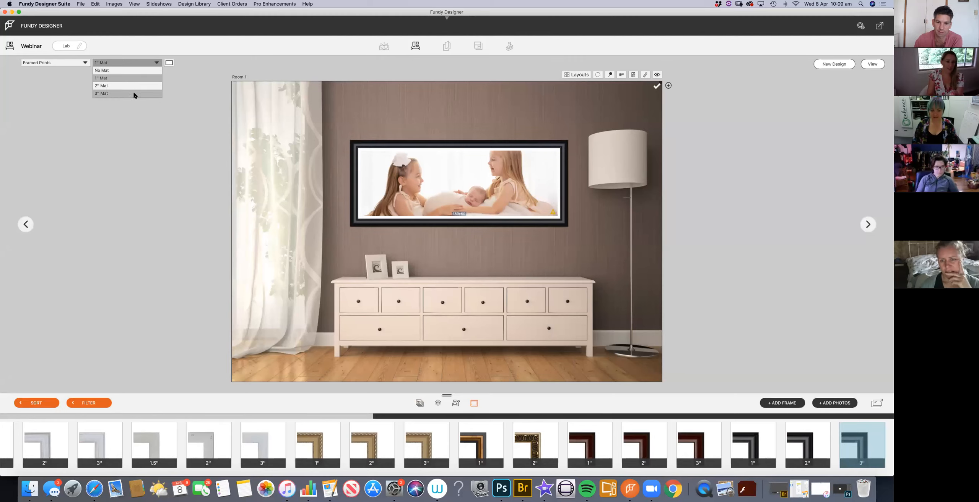
click(133, 93)
- Open the mat colour picker and accept white as the mat colour
click(147, 62)
click(169, 62)
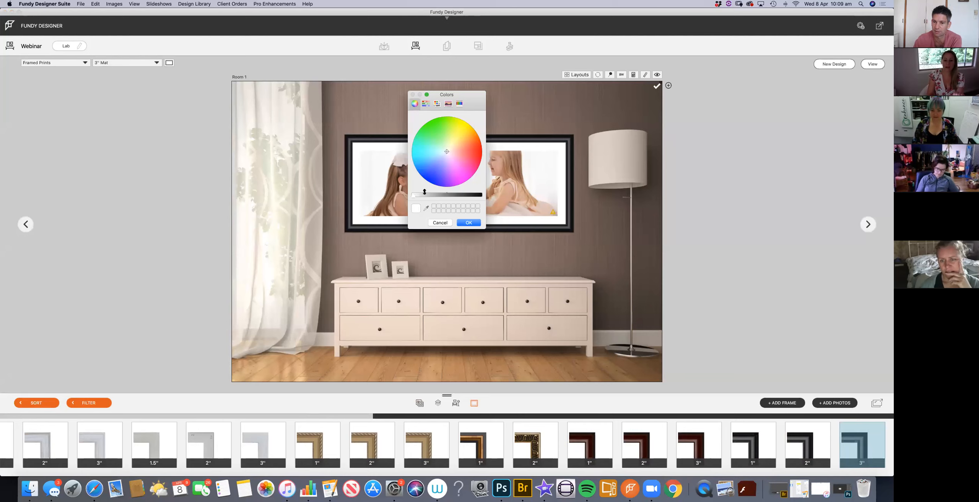
click(467, 224)
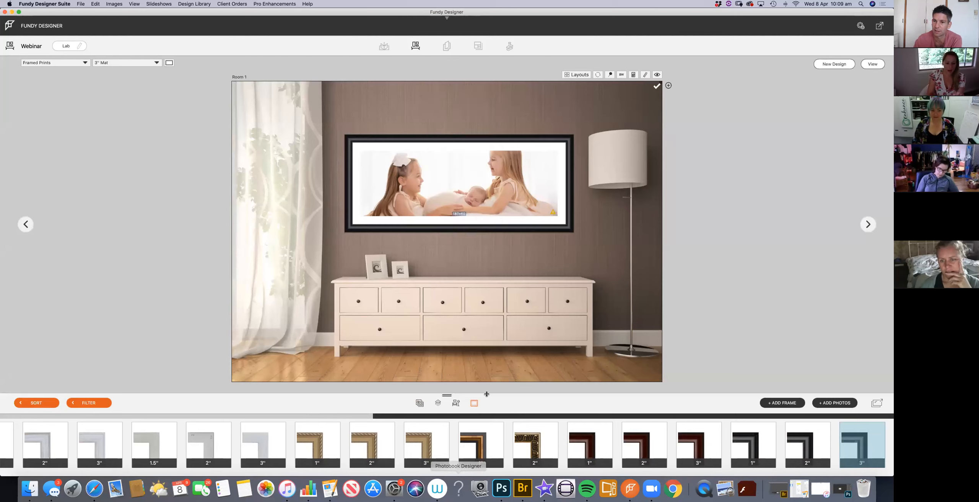
- Try removing the framed print from the wall
click(491, 189)
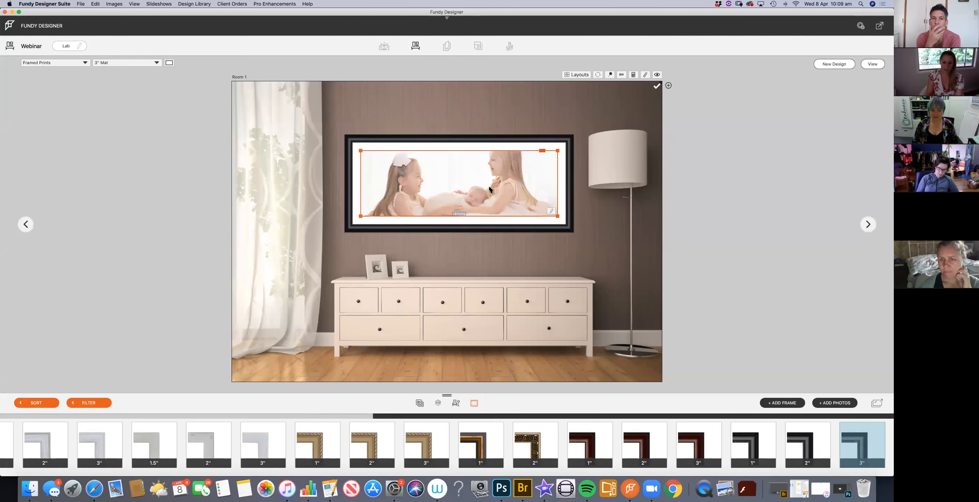
key(Delete)
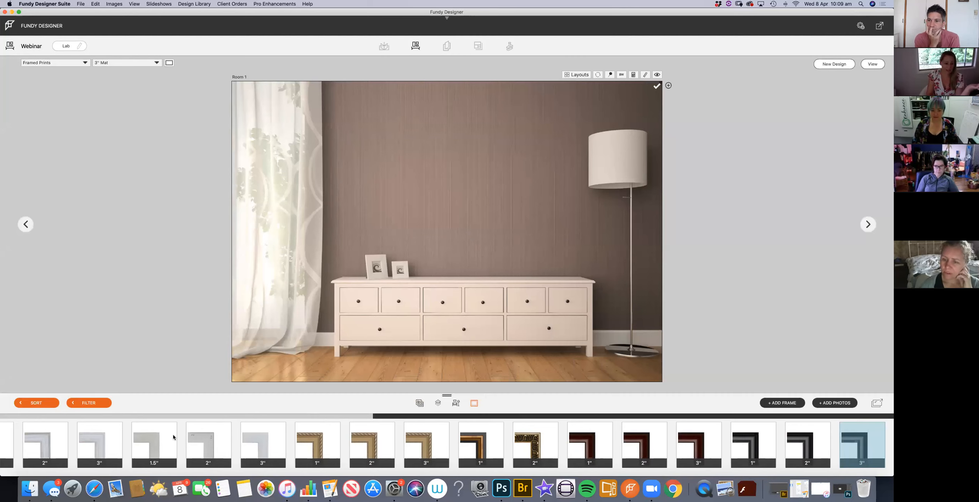
click(438, 403)
click(420, 403)
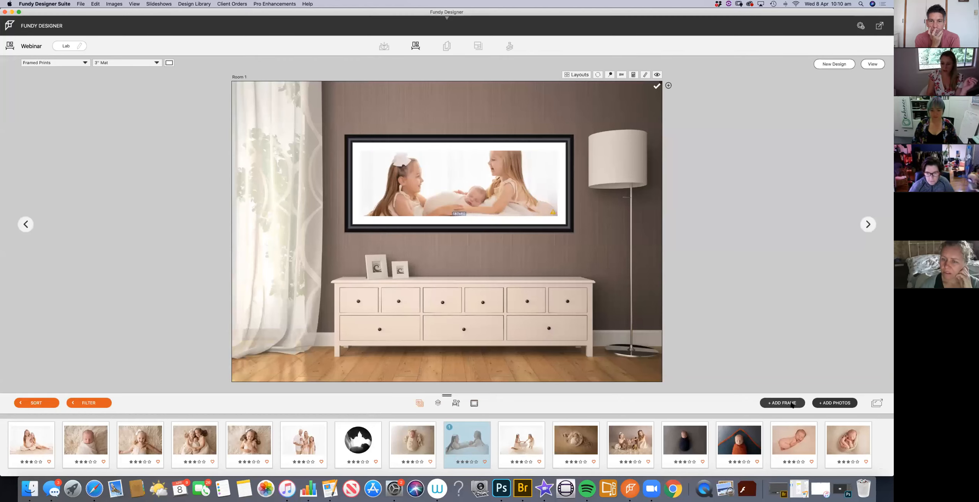
- Replace the print's frame with the plain light grey 2" frame
click(474, 404)
scroll(237, 440, left, 10)
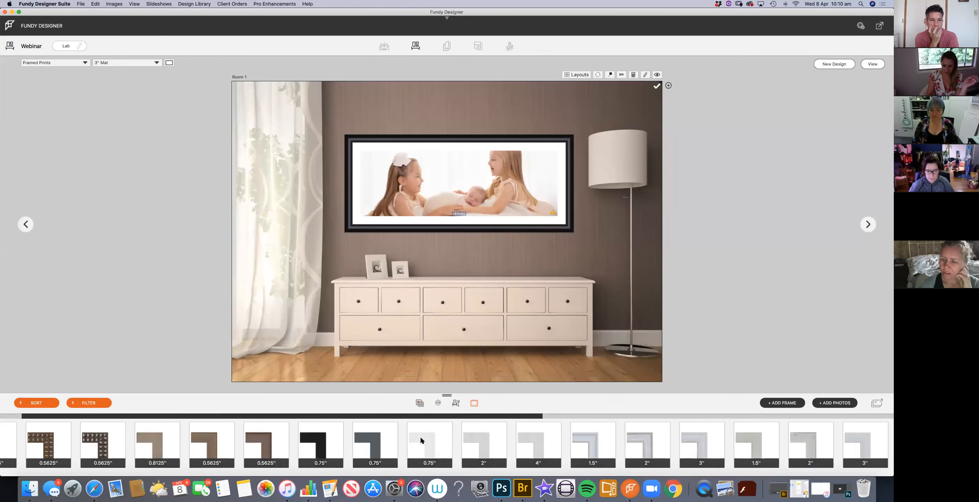
click(492, 445)
- Narrow the framed print to about 1200 x 600 and move it to the middle of the wall above the dresser
click(483, 196)
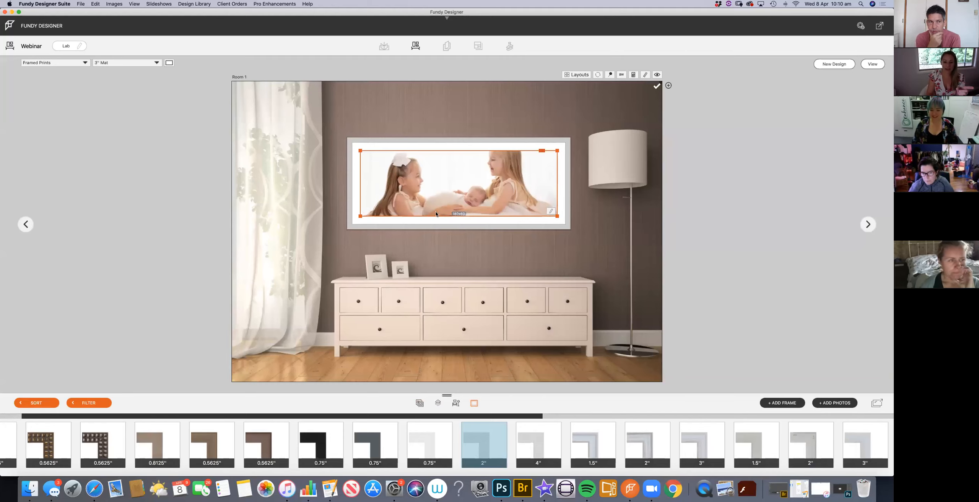
drag(568, 228, 504, 198)
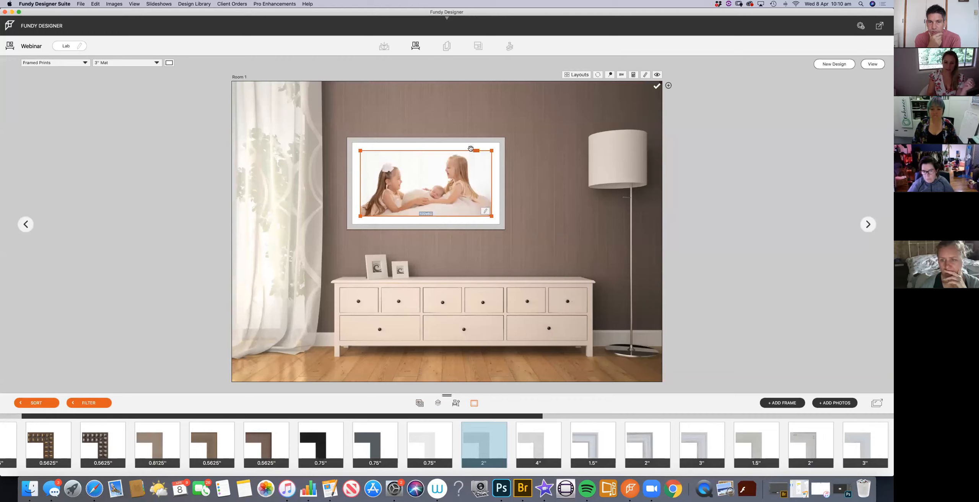
drag(465, 211, 498, 208)
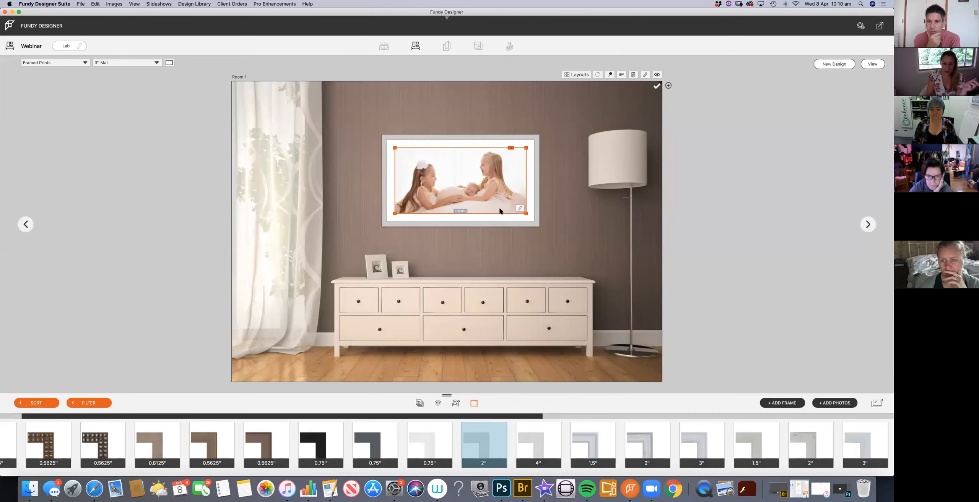
double_click(461, 211)
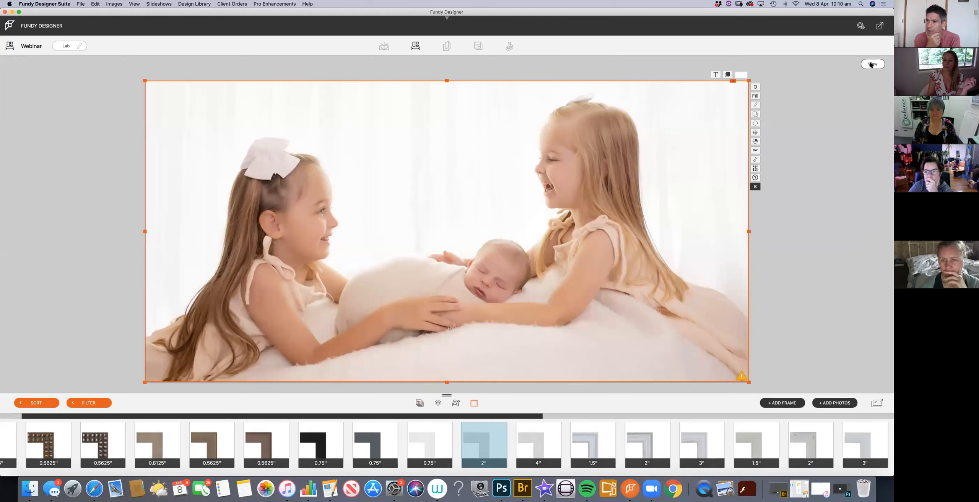
double_click(804, 162)
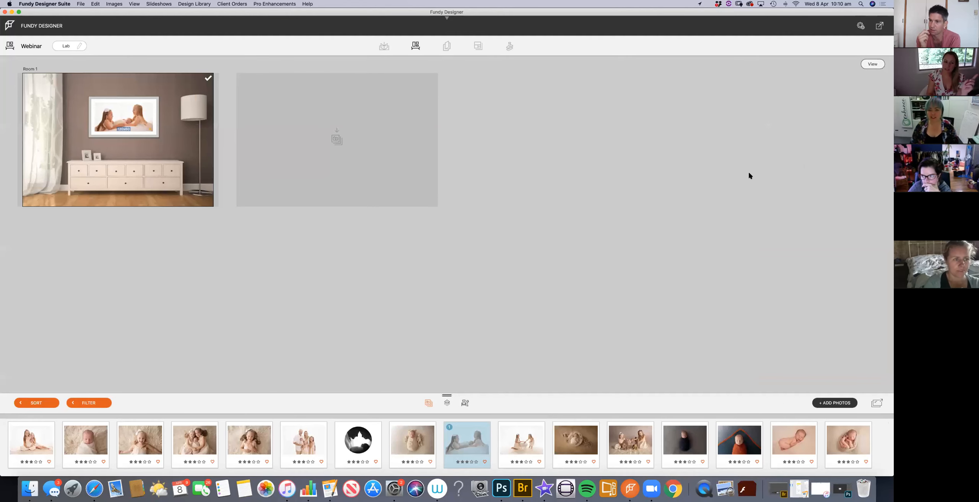
double_click(160, 152)
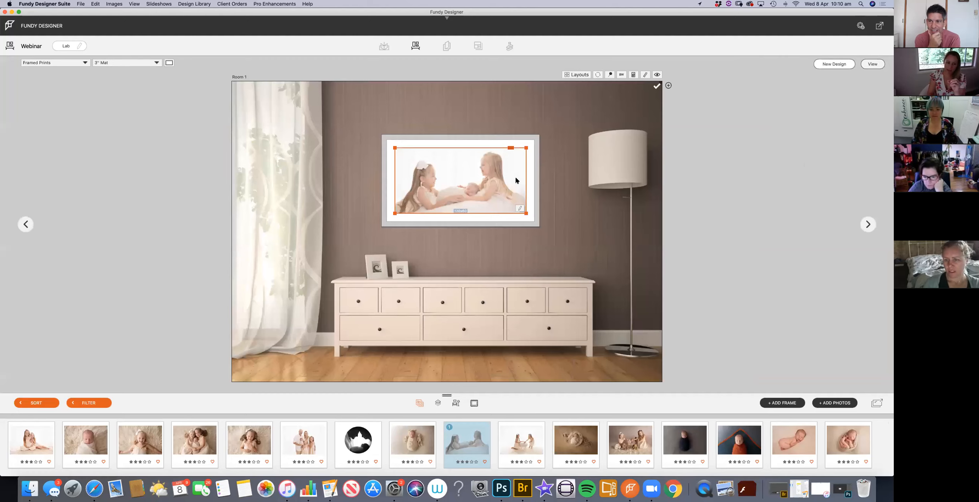
- Set the framed print's width to 1700, keeping the height at 600
click(457, 210)
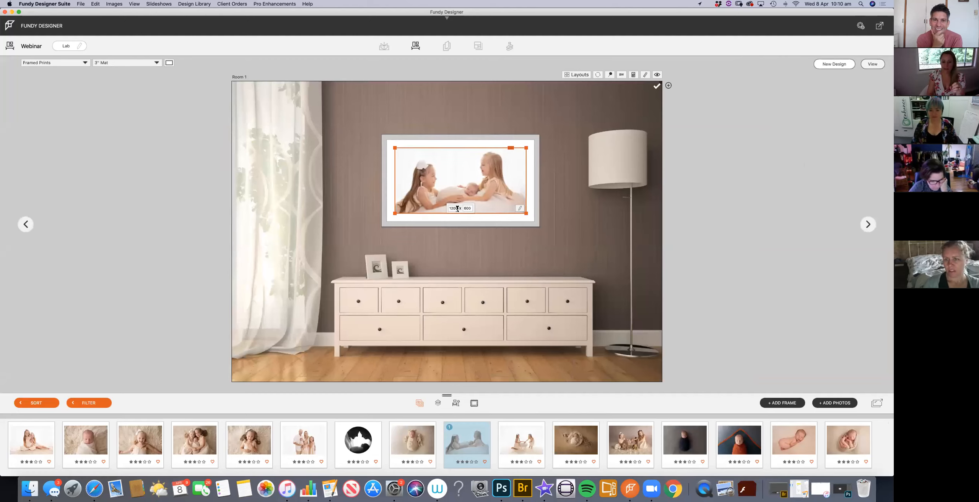
text(17)
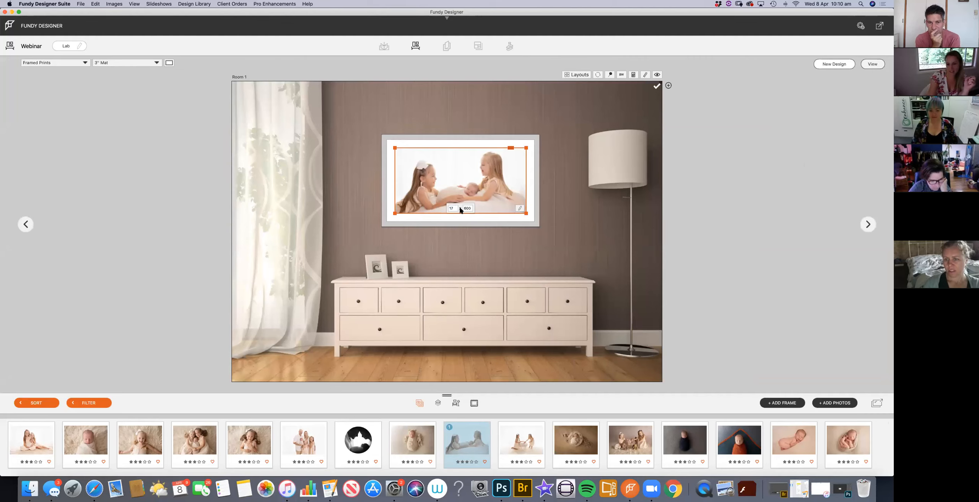
text(0)
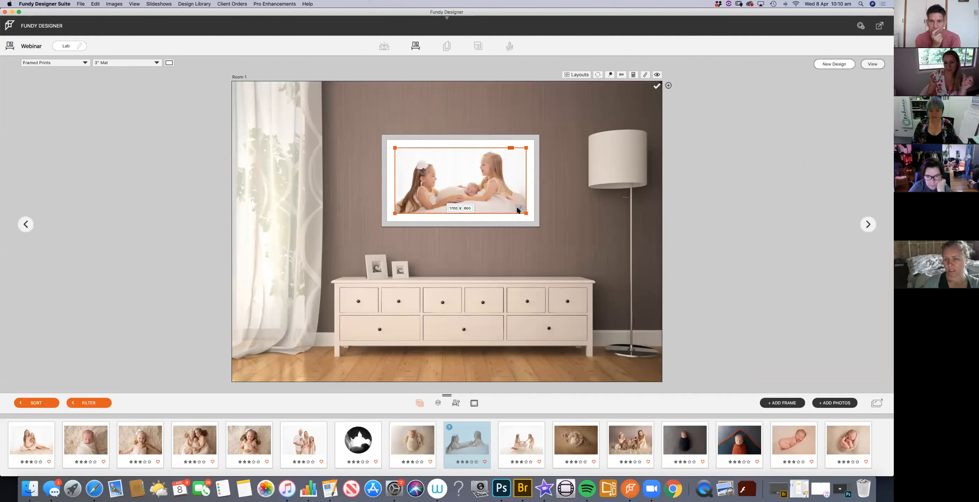
text(0)
key(Return)
click(521, 254)
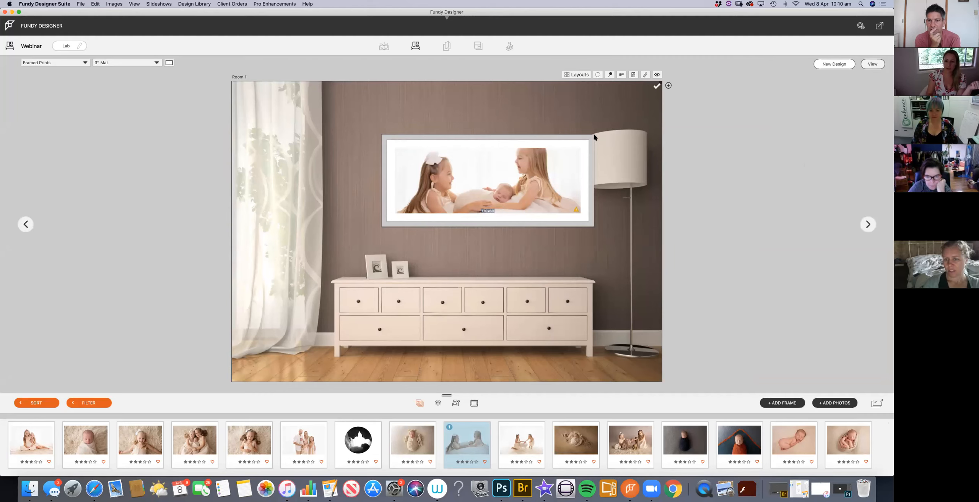
- Narrow the framed print back to about 1200 x 600, open its size values and deselect it
drag(578, 212, 517, 210)
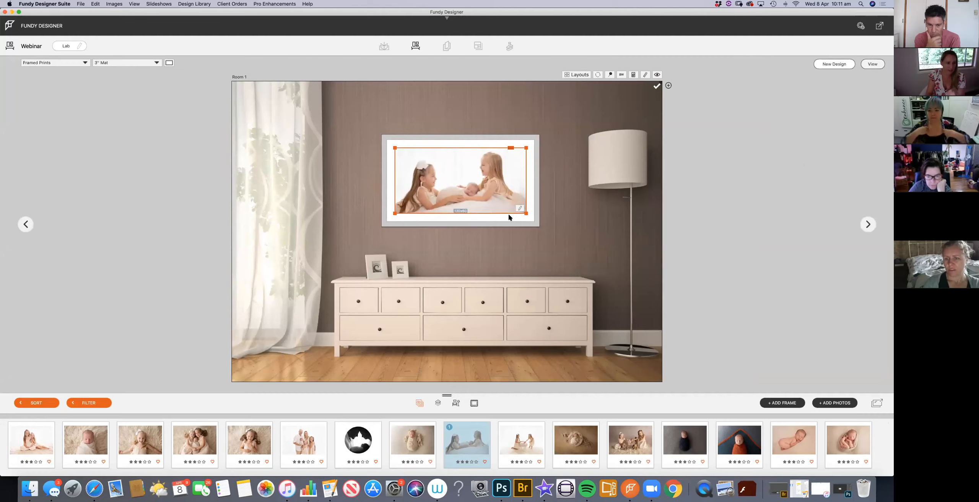
click(462, 208)
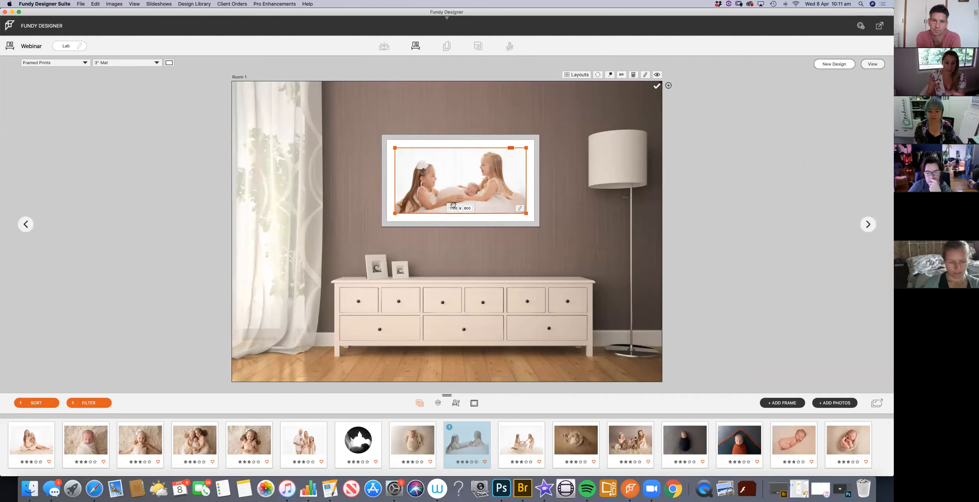
click(557, 221)
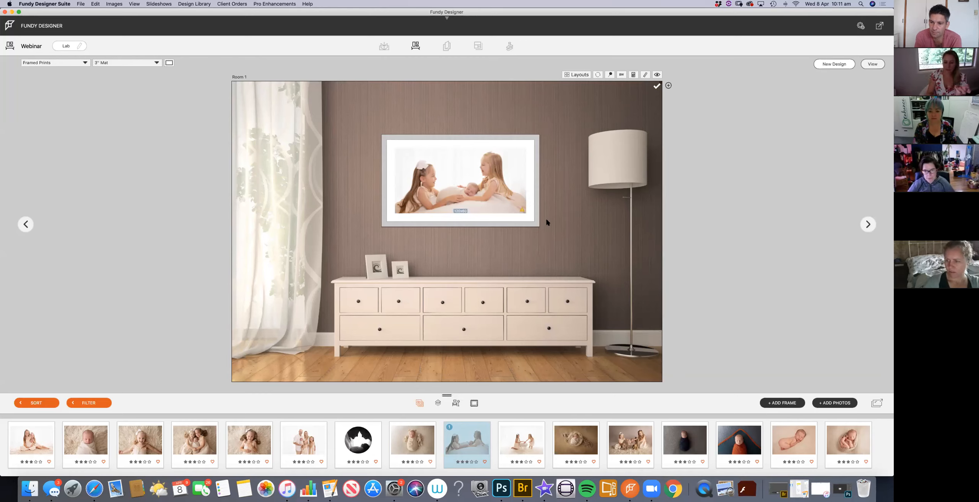
- Delete the framed print from the Room 1 wall and display the available room scenes
click(494, 196)
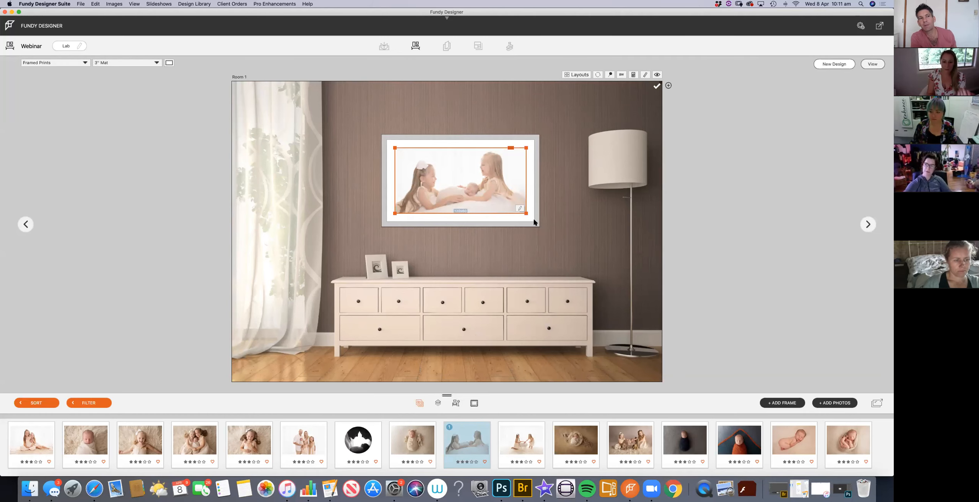
key(BackSpace)
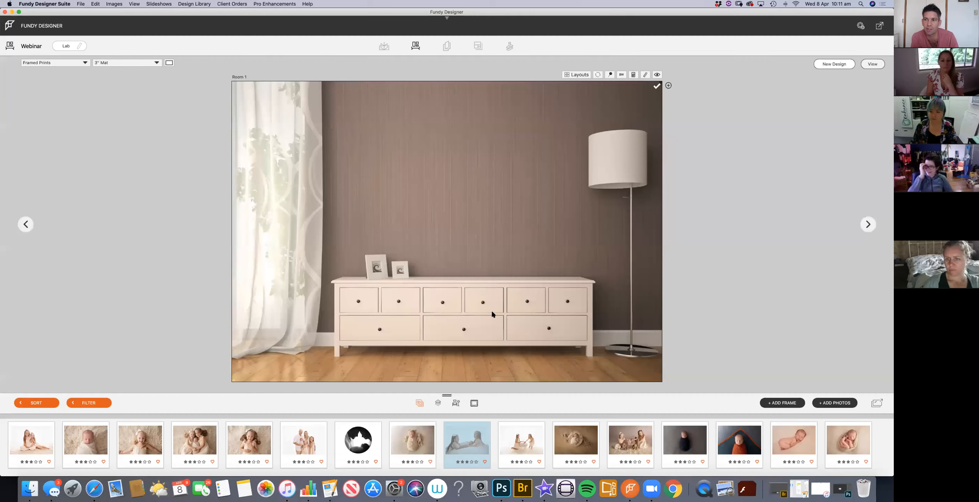
click(456, 403)
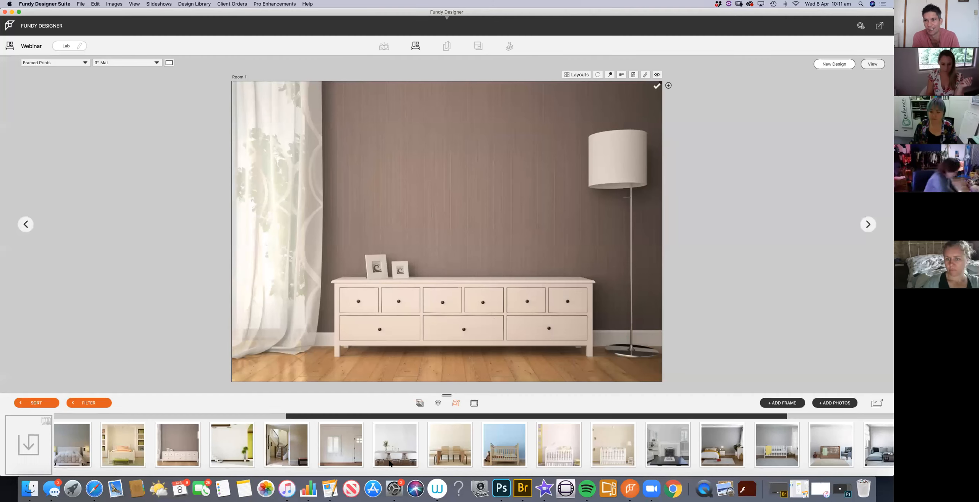
- Browse the available room scenes to compare the wall and furniture settings on offer
scroll(386, 445, left, 10)
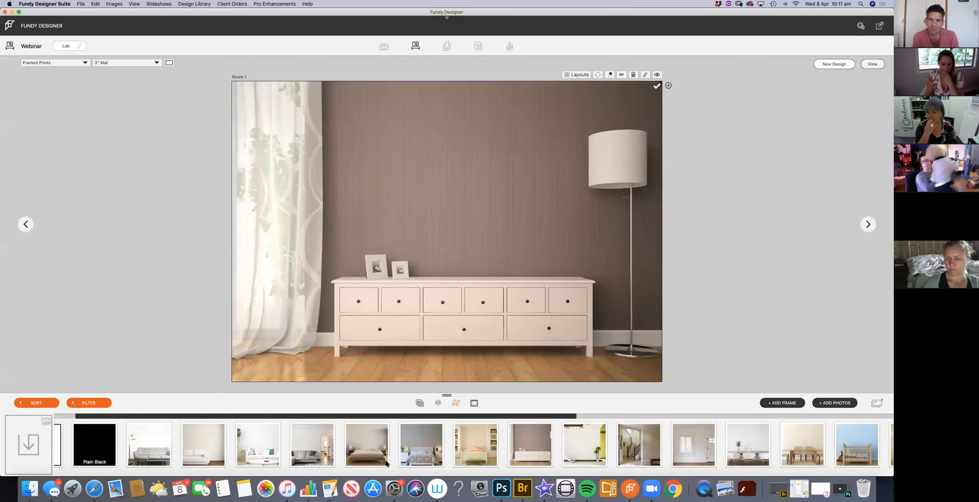
scroll(386, 446, right, 8)
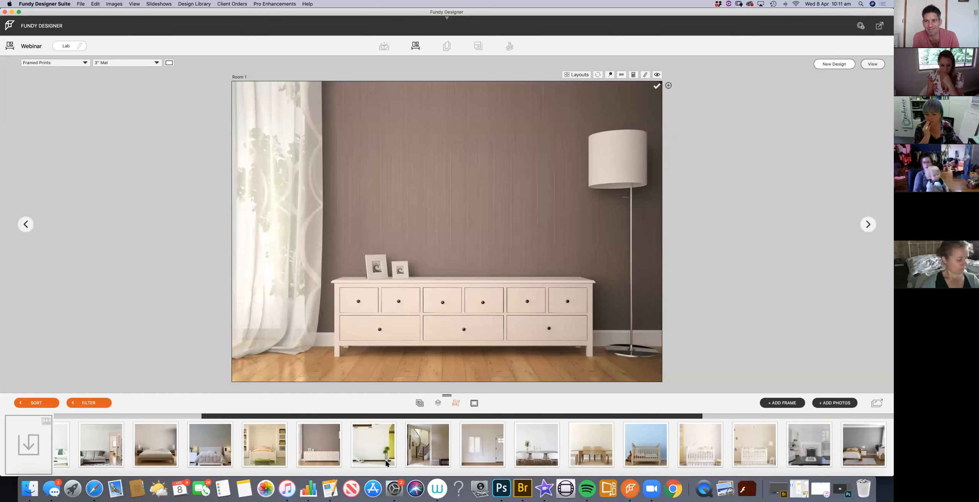
scroll(386, 464, right, 8)
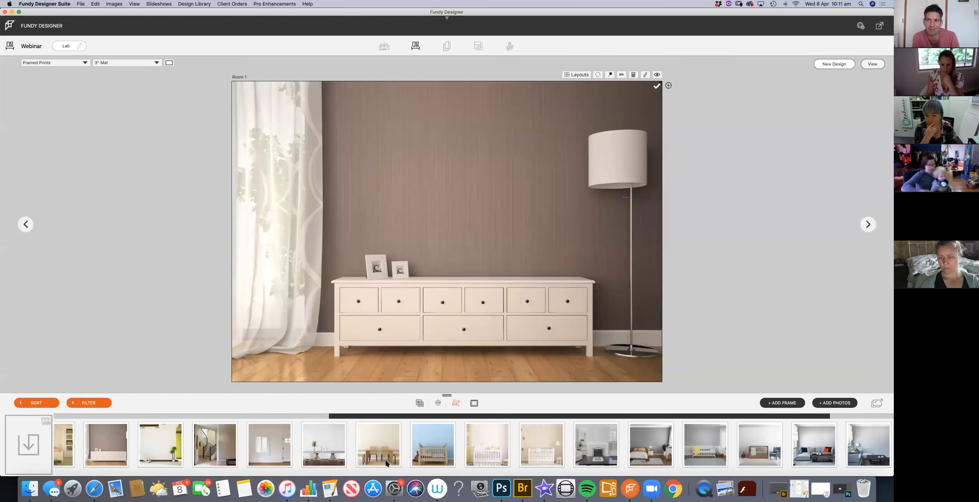
scroll(386, 464, right, 1)
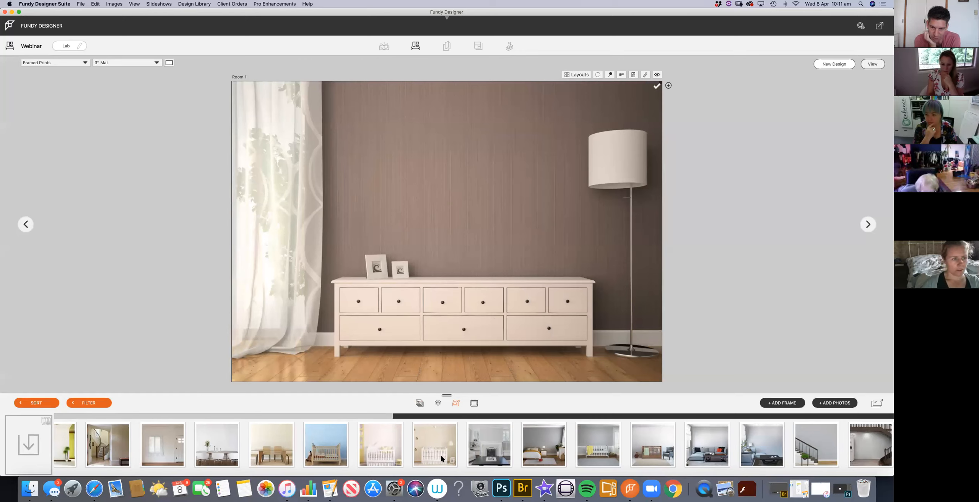
scroll(441, 454, left, 5)
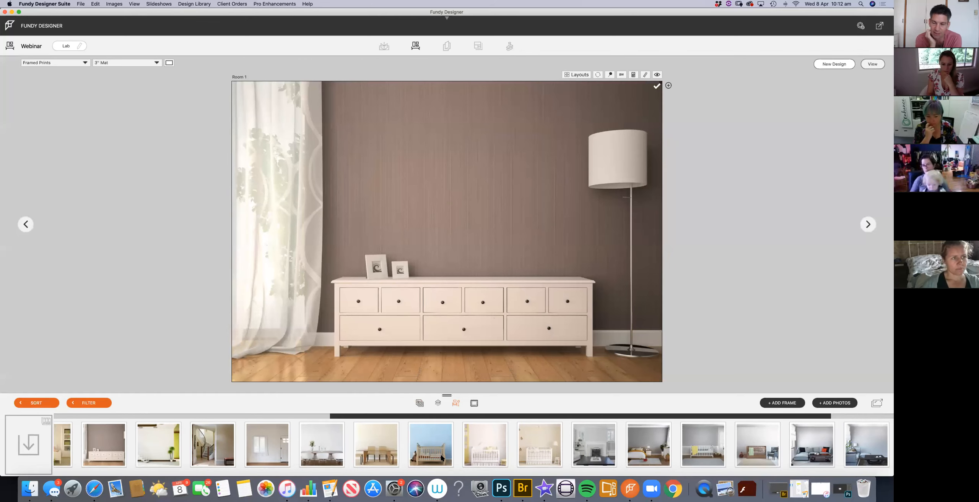
scroll(440, 454, left, 6)
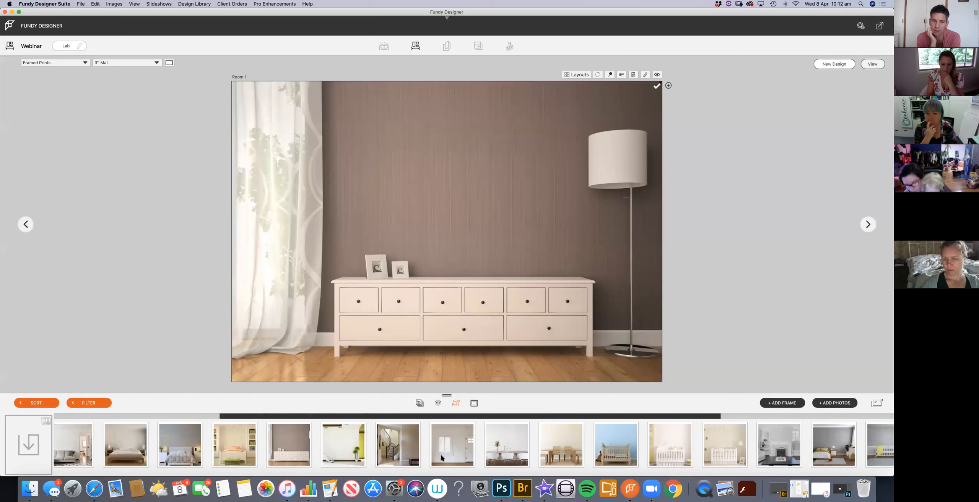
scroll(441, 456, left, 1)
scroll(442, 458, left, 4)
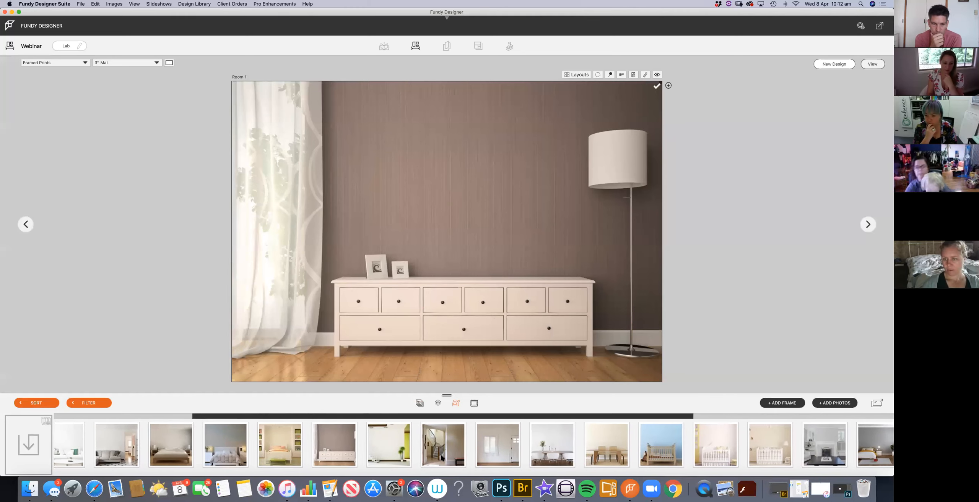
scroll(442, 458, left, 3)
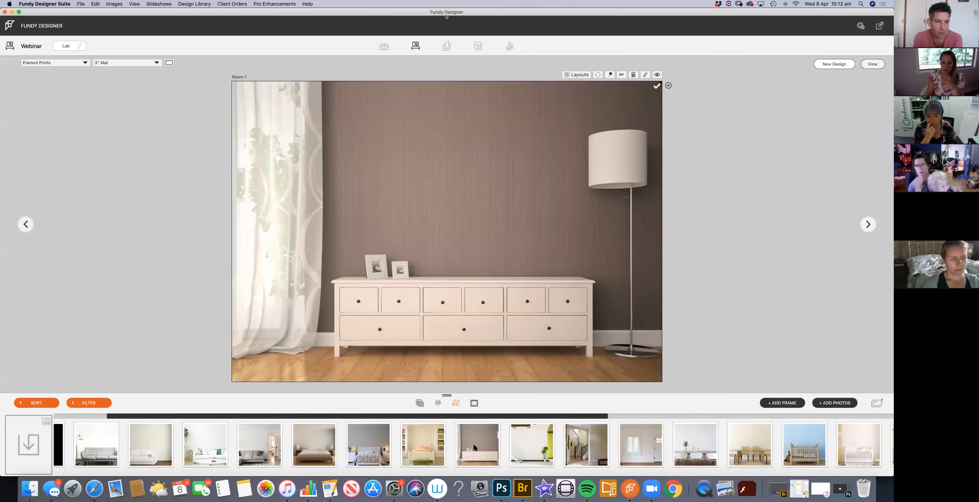
- Apply the collection with one large print flanked by four small ones to Room 1, and set the product to 40mm Gallery Wrap
click(575, 75)
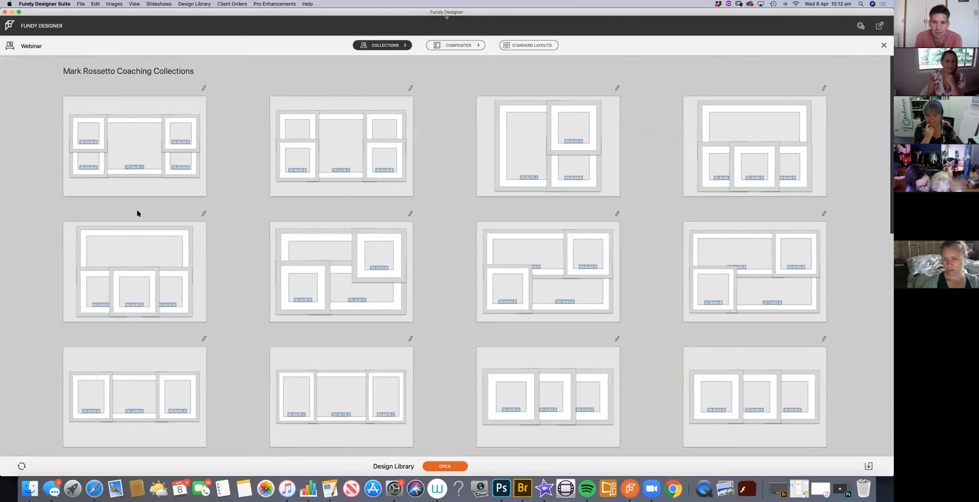
click(157, 153)
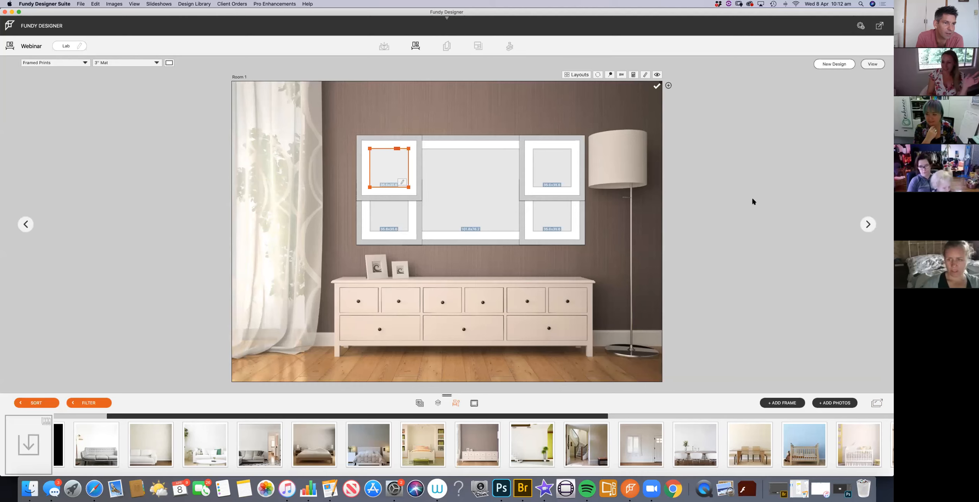
click(58, 64)
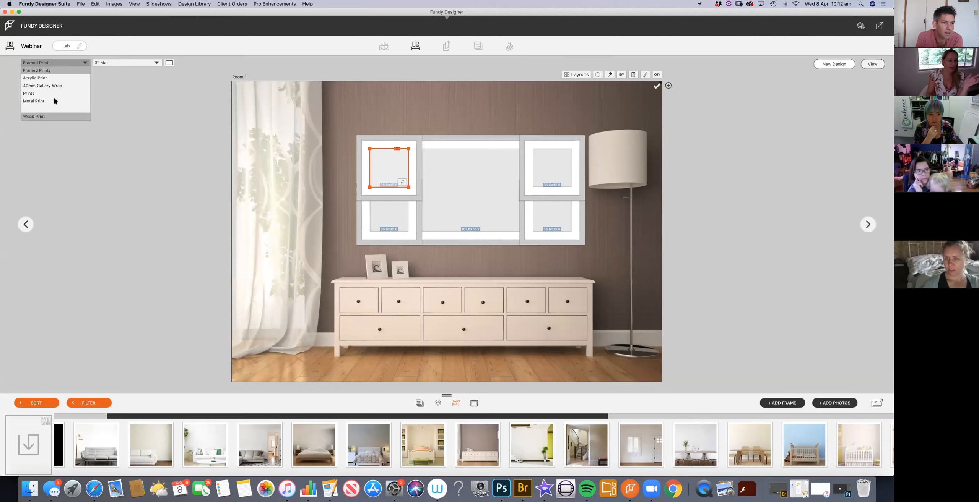
click(54, 86)
- Replace the wall arrangement with the collection of one wide panoramic piece above three small squares, and select the panoramic piece
click(576, 75)
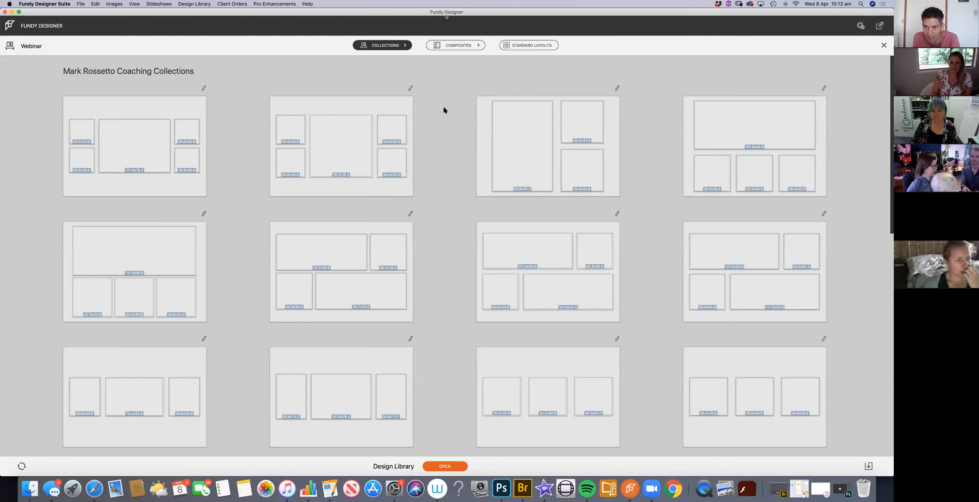
click(761, 125)
click(501, 160)
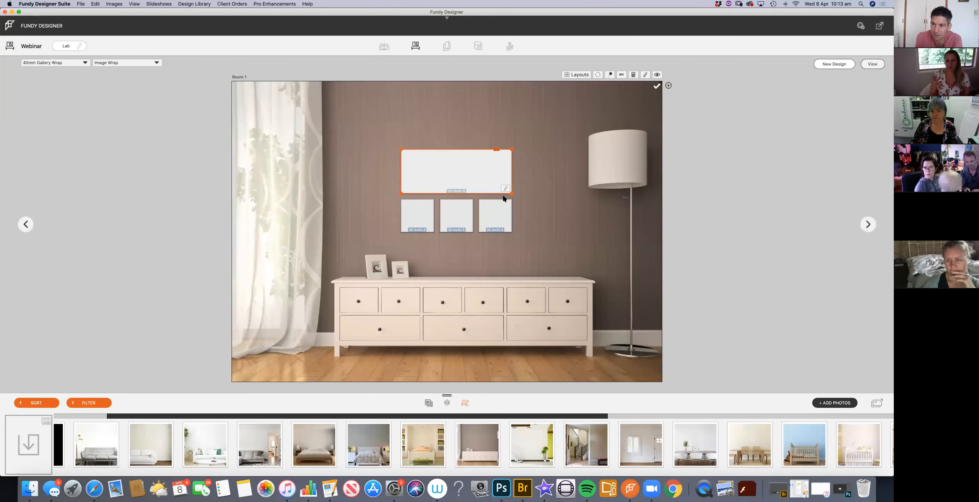
- Fill the panorama with the two girls and baby photo, and the squares with the newborn and two single-girl portraits
click(429, 403)
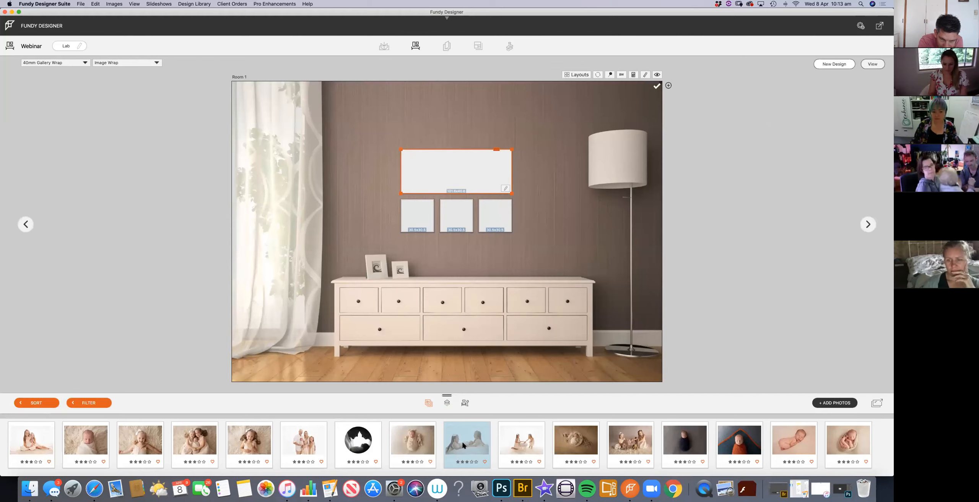
drag(462, 446, 473, 429)
drag(471, 175, 470, 175)
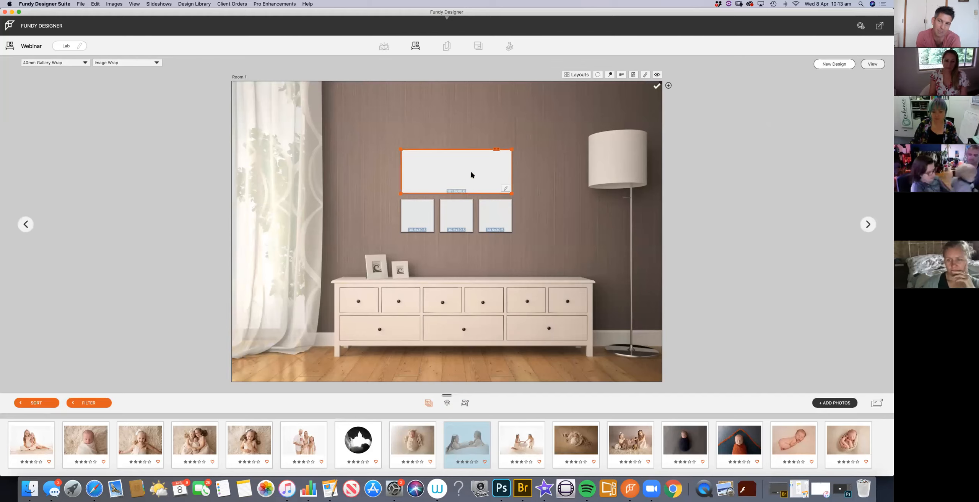
click(119, 439)
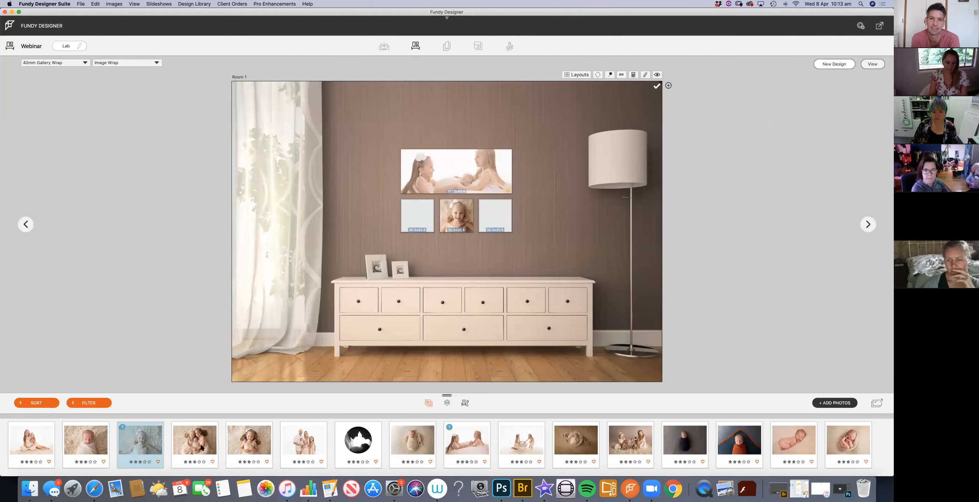
drag(253, 448, 497, 222)
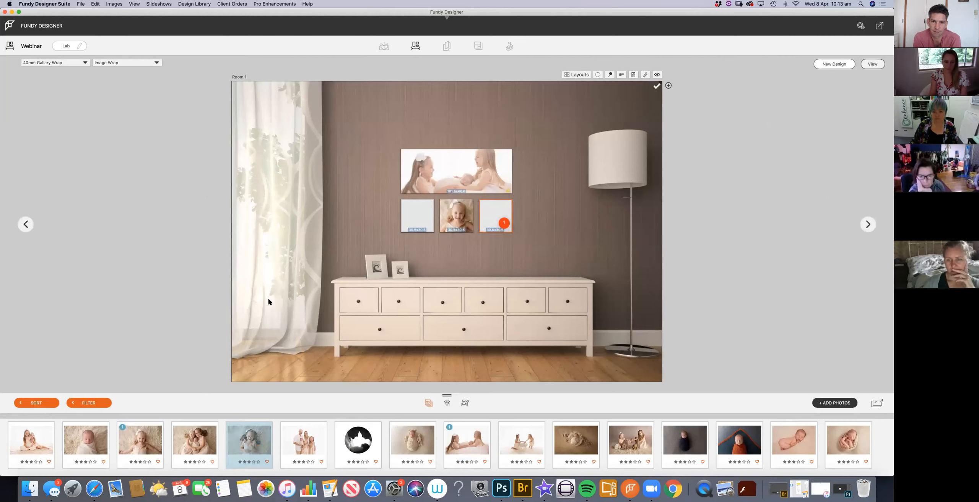
drag(390, 215, 417, 216)
- Enlarge the whole four-piece arrangement proportionally to a 150x50 panorama with three 40x40 squares
drag(382, 245, 528, 138)
drag(512, 149, 568, 128)
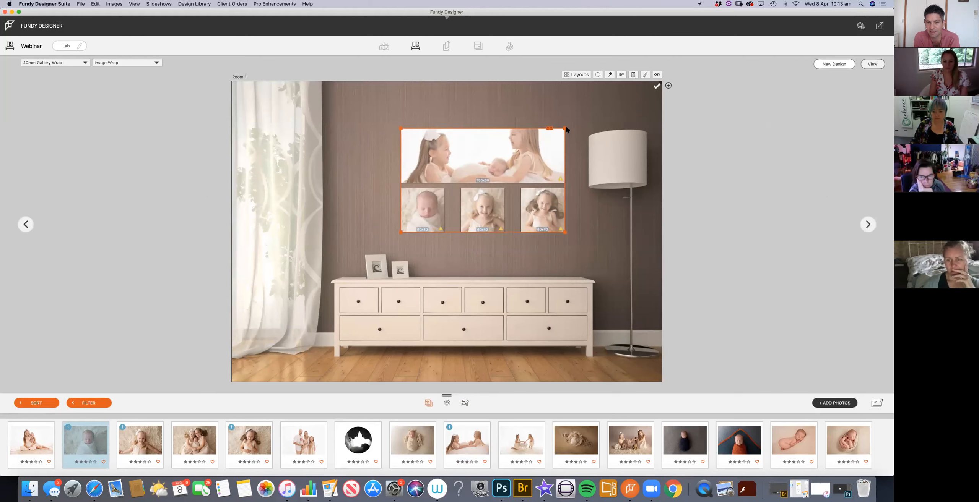
click(489, 161)
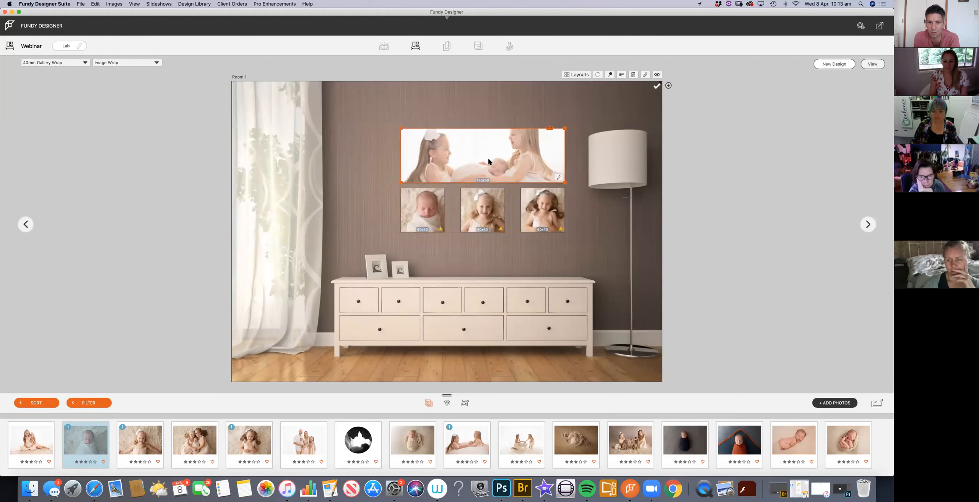
click(420, 217)
click(545, 215)
- Move the whole four-piece arrangement left so it hangs roughly centred above the dresser, and deselect it
drag(374, 110, 664, 359)
drag(548, 129, 518, 129)
click(559, 254)
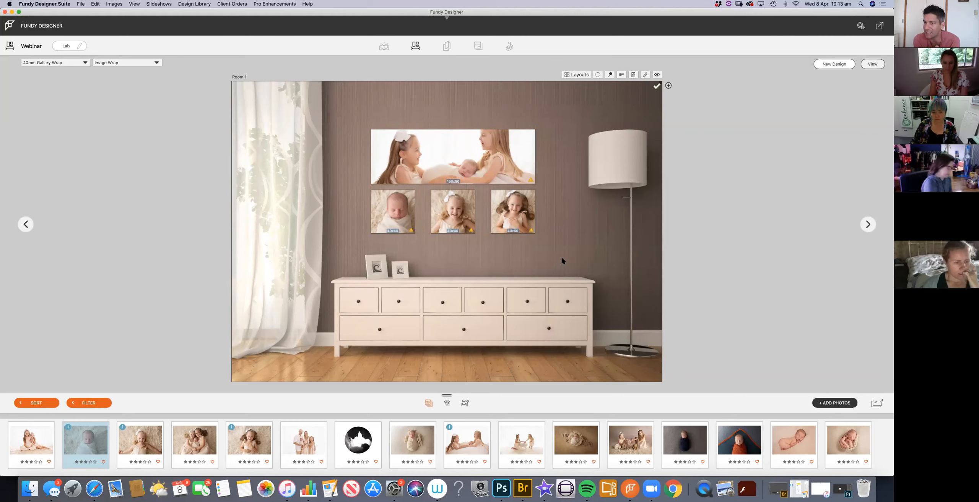
- View the room selection of the wall preview export, and close it without exporting
click(878, 27)
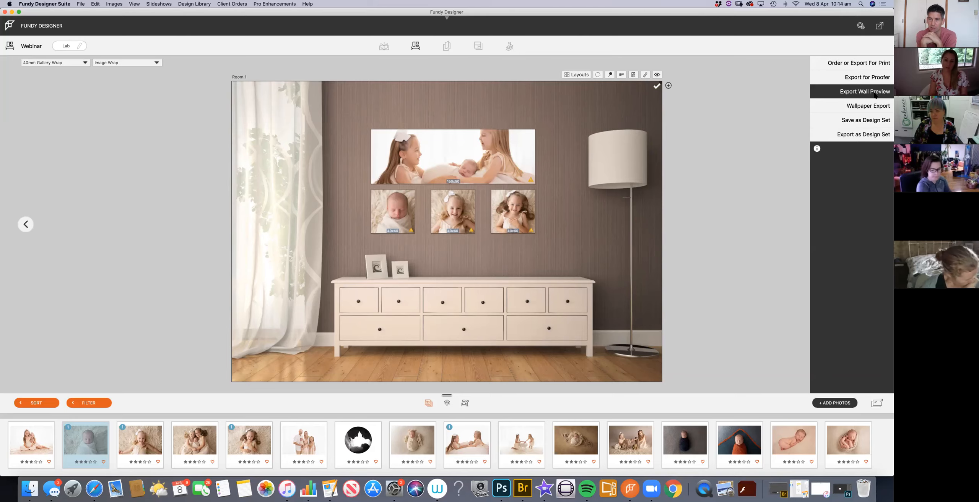
click(876, 94)
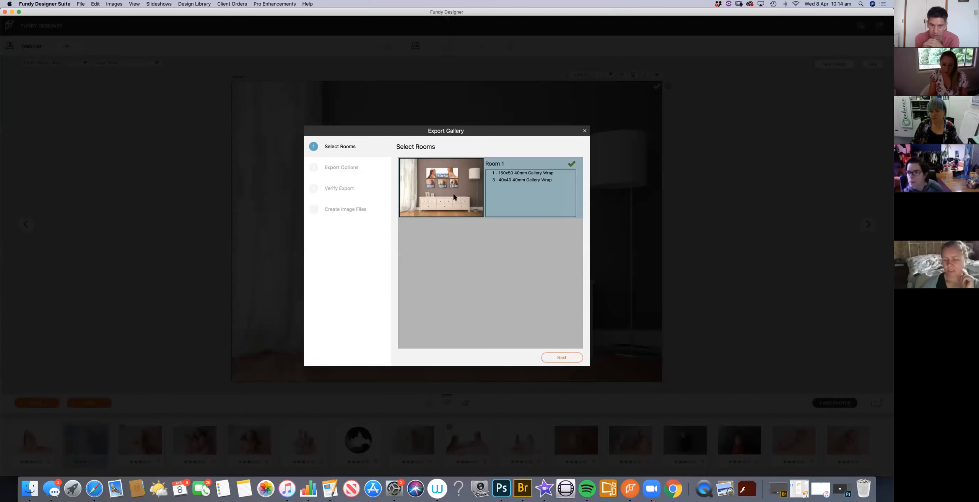
click(584, 130)
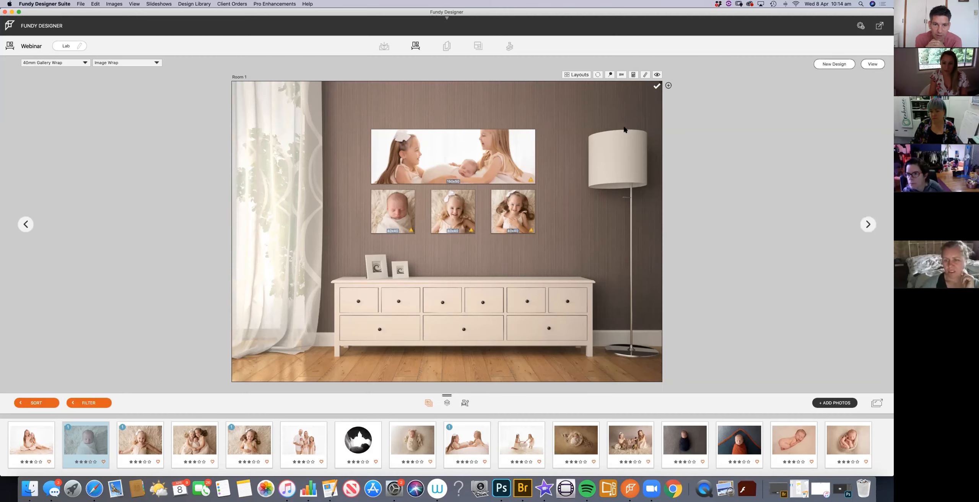
- Review the print export of Room 1 through its color profile options and product preview, and close it without creating files
click(879, 26)
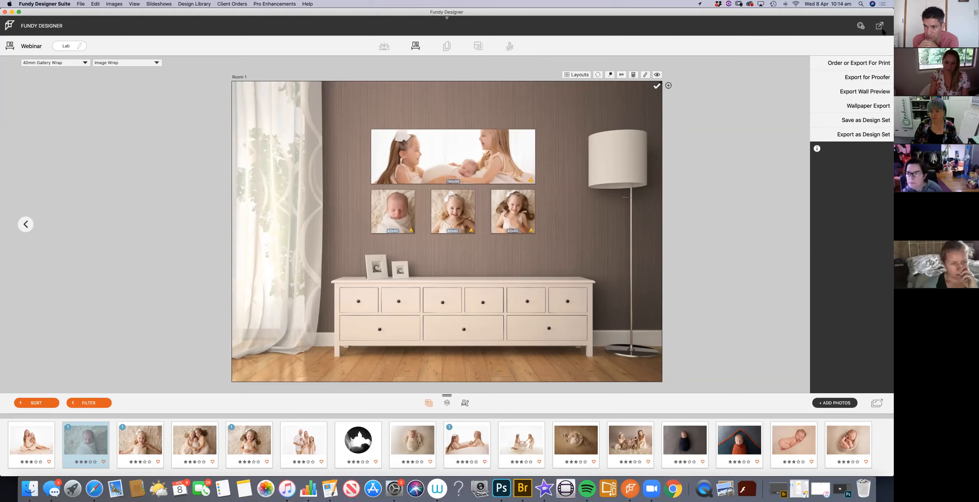
click(876, 65)
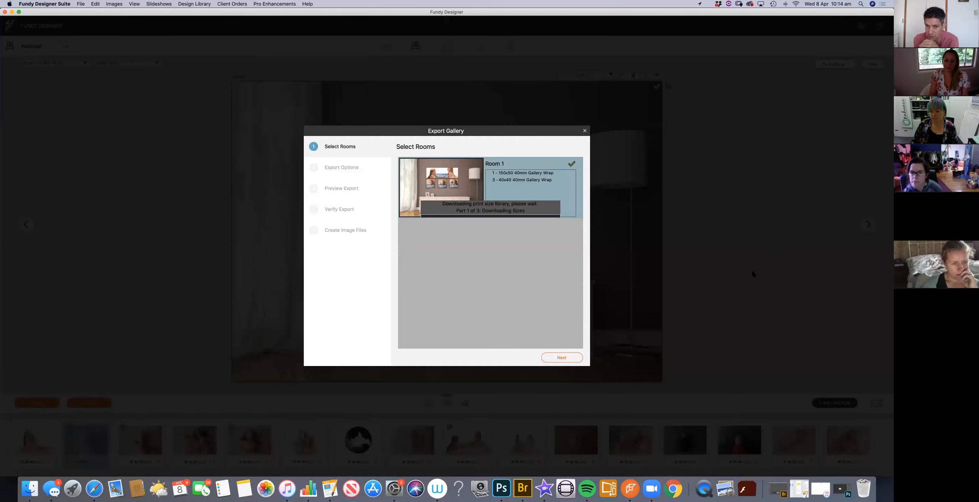
click(562, 358)
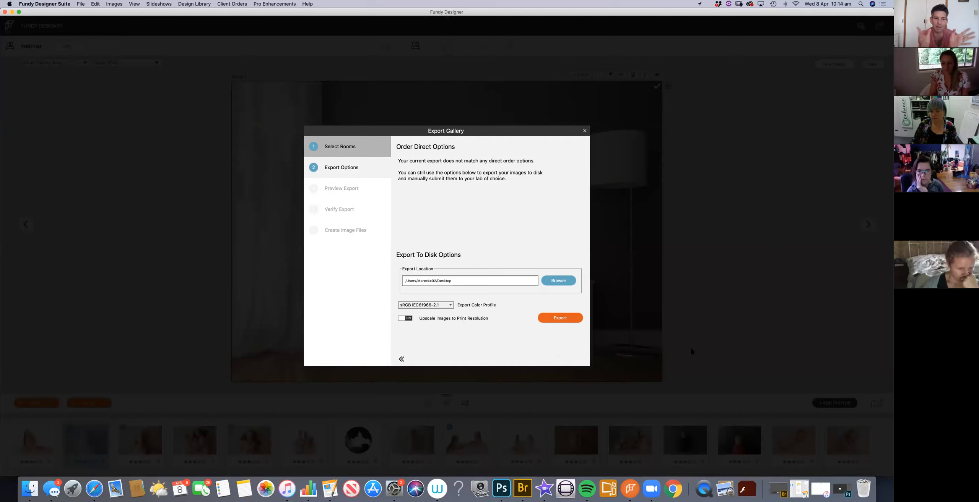
click(424, 305)
click(566, 314)
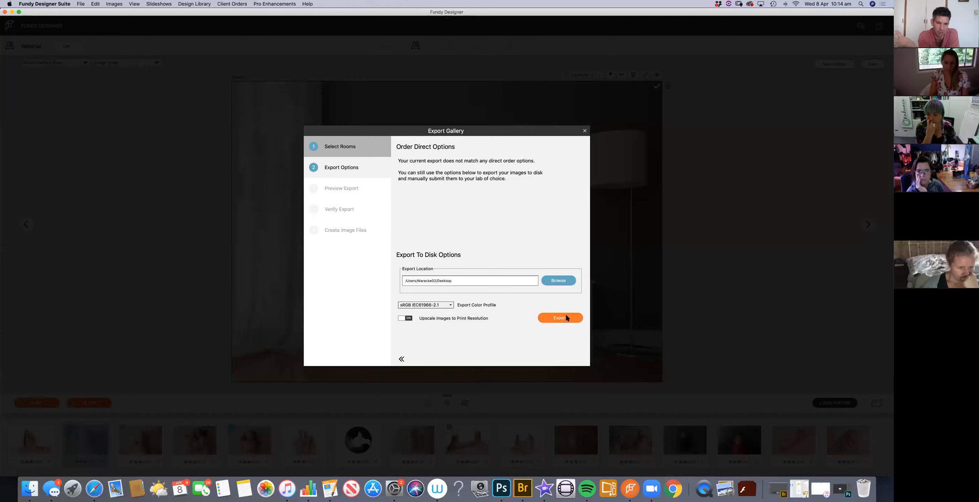
click(565, 315)
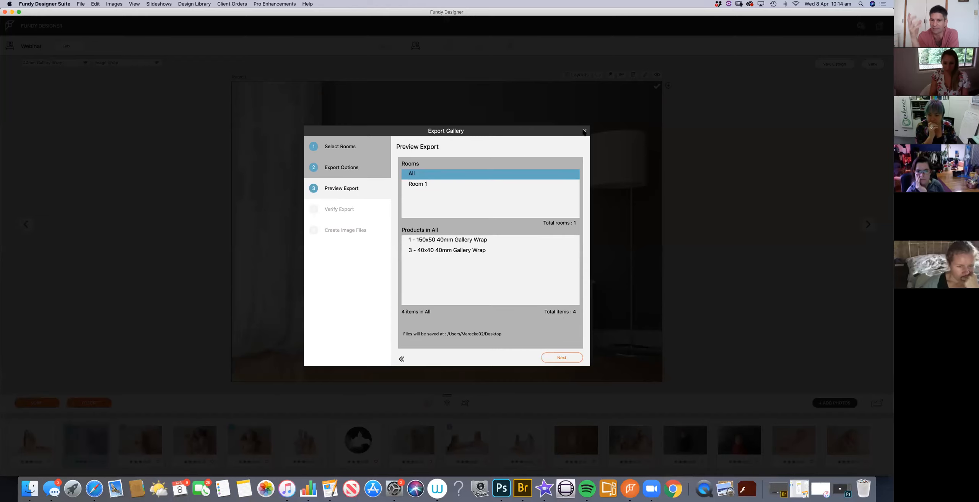
click(763, 158)
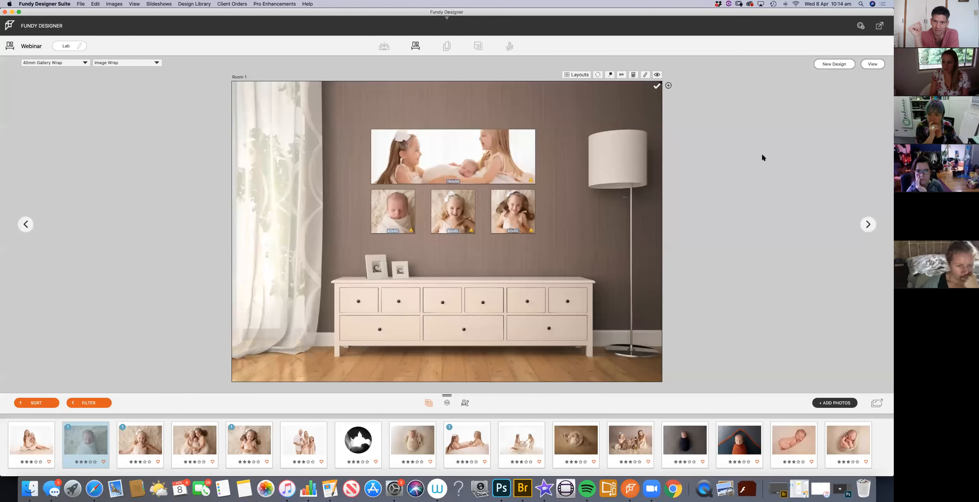
click(658, 76)
click(658, 75)
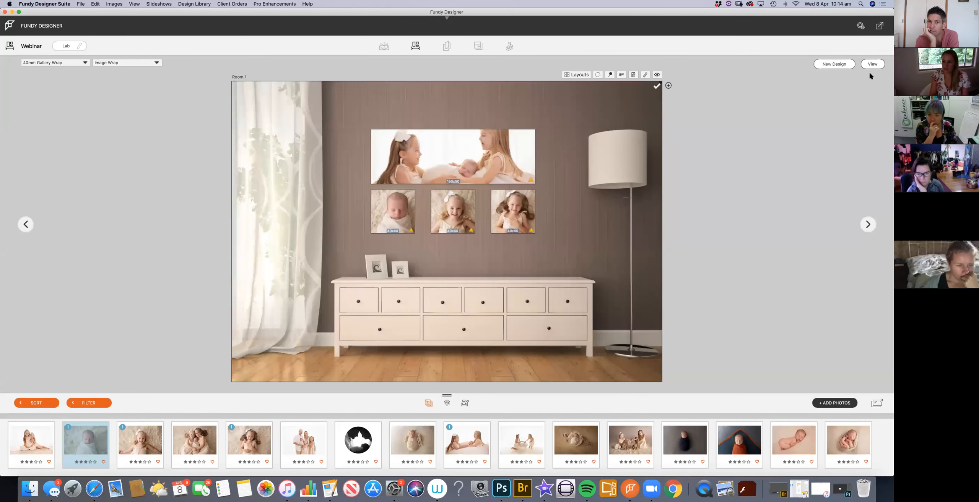
- Review the disk export options for the Room 1 wall preview, and close the export without saving
click(880, 25)
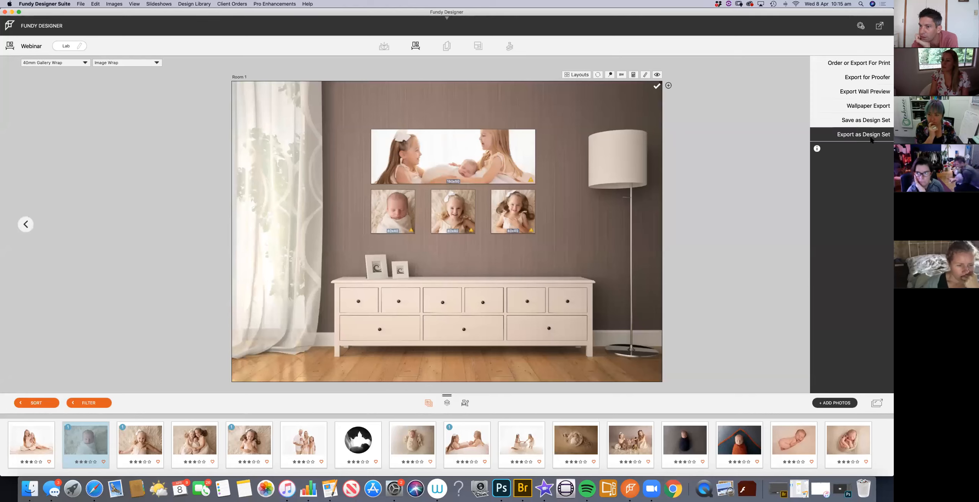
click(879, 93)
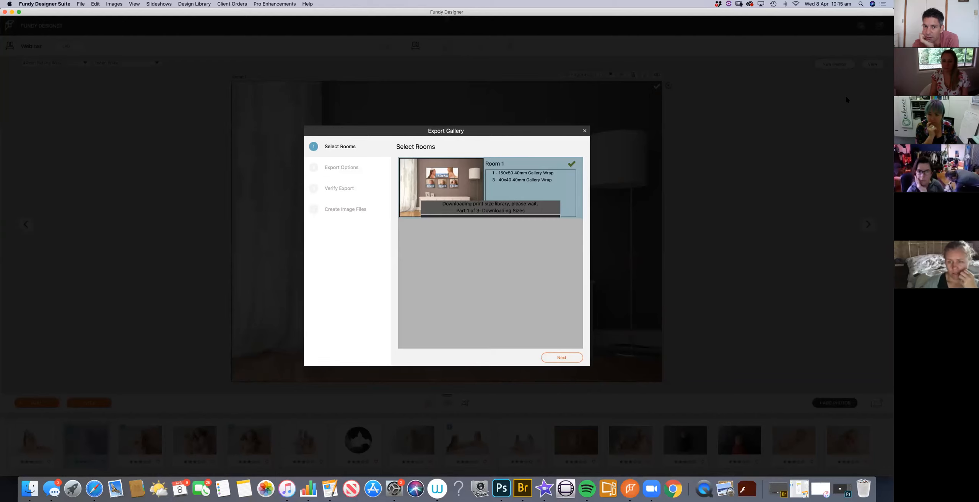
click(560, 358)
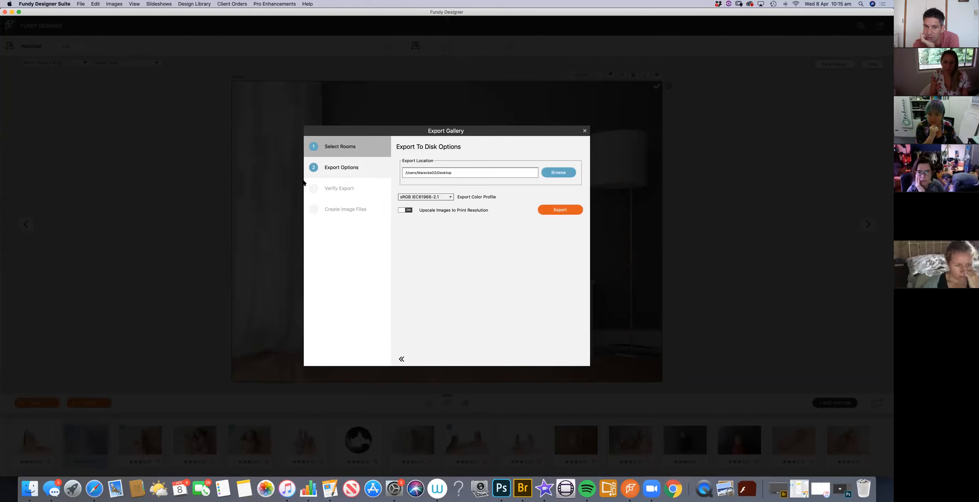
click(585, 131)
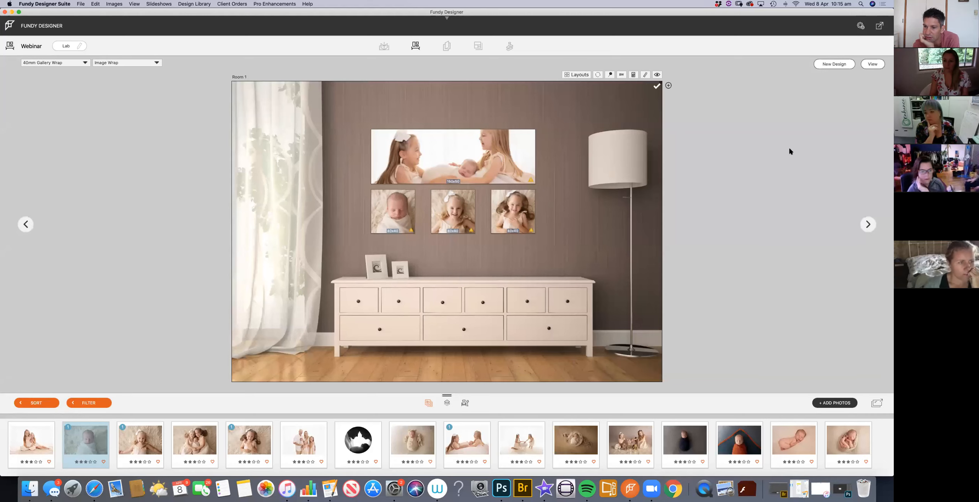
- Export the 150x50 and three 40x40 gallery wraps of Room 1 for print to the Desktop with the sRGB IEC61966-2.1 profile
click(880, 25)
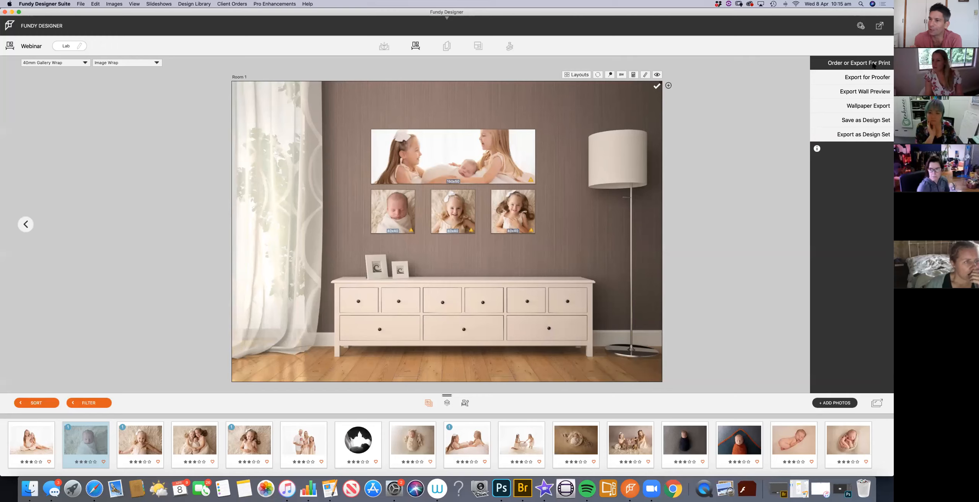
click(857, 63)
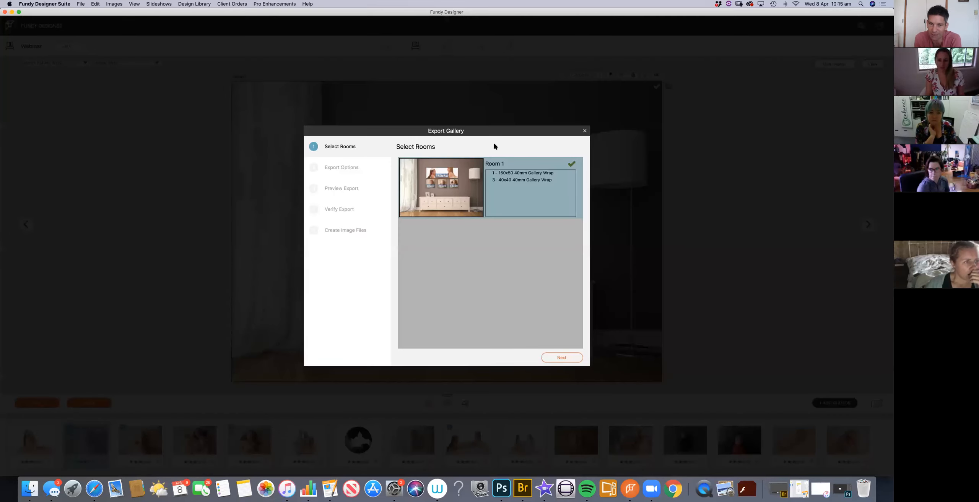
click(565, 357)
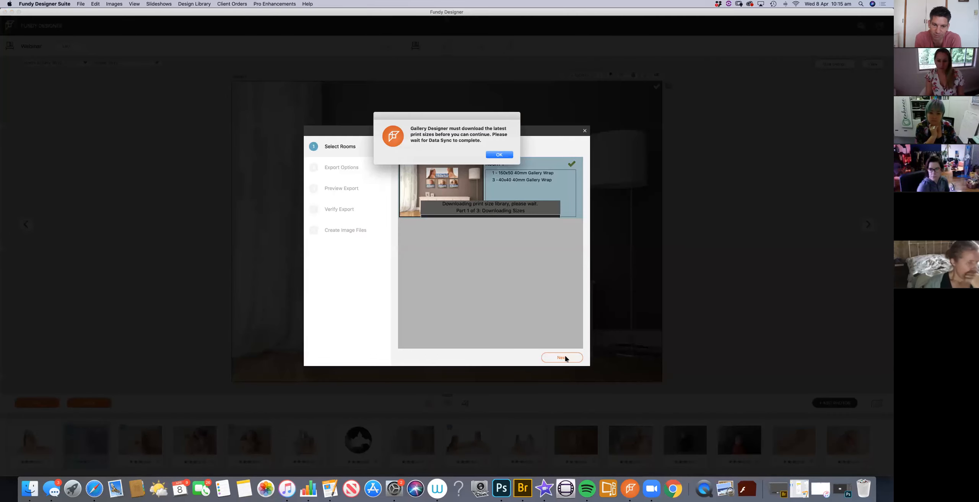
click(498, 152)
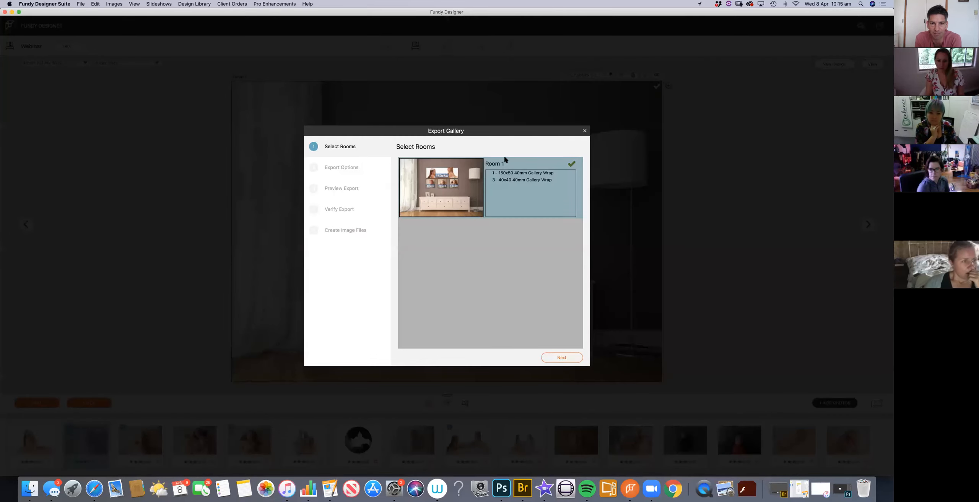
click(560, 359)
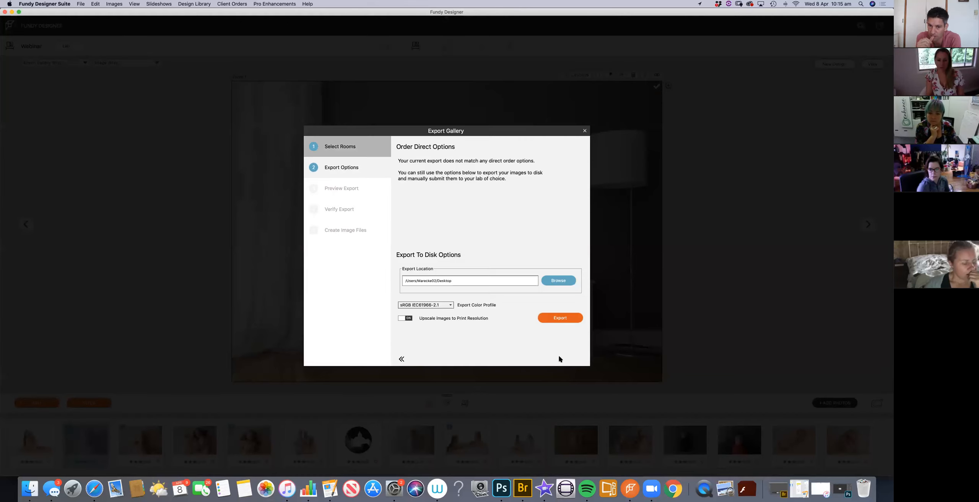
click(555, 318)
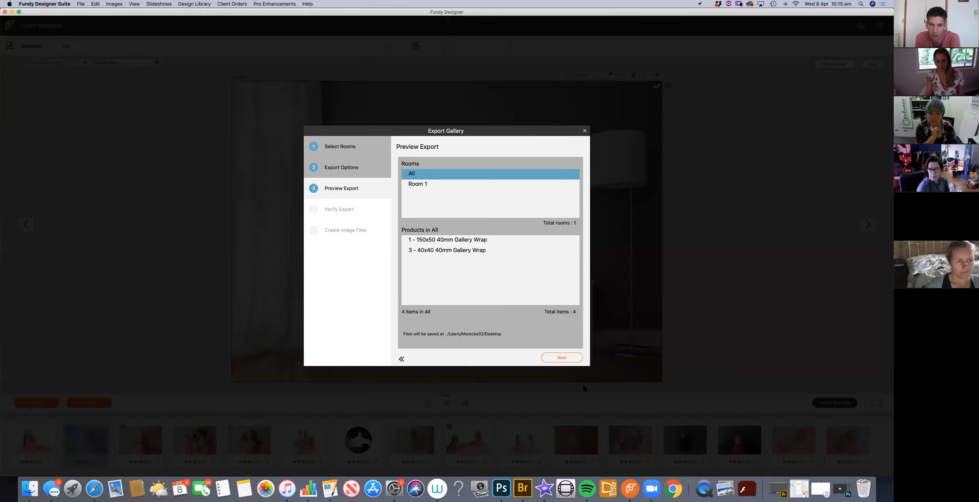
click(561, 357)
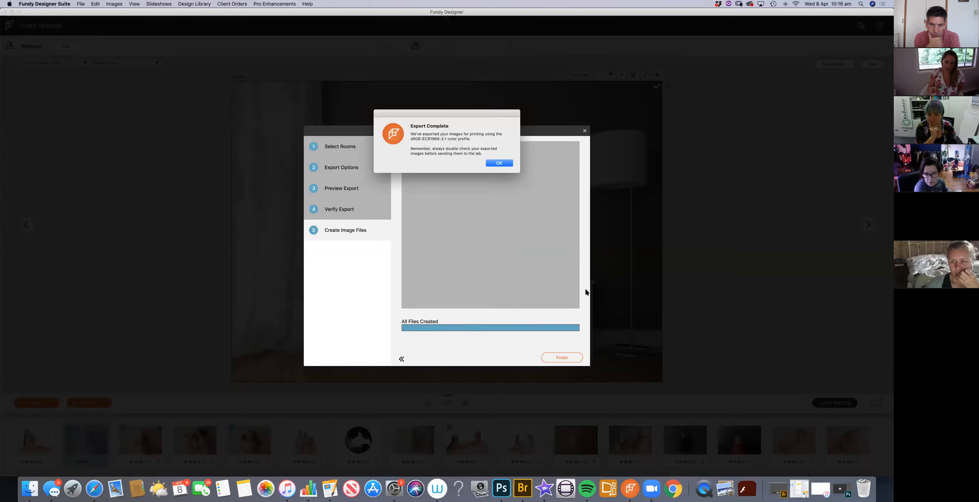
click(499, 164)
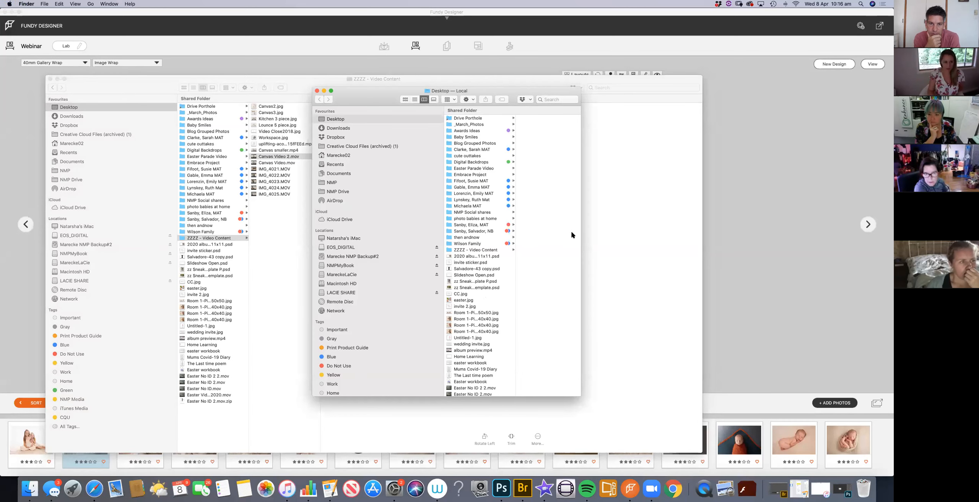
- Examine the exported 150x50 and 40x40 Room 1 print files on the Desktop in Finder, and close the window
click(317, 91)
drag(134, 85, 210, 86)
click(300, 414)
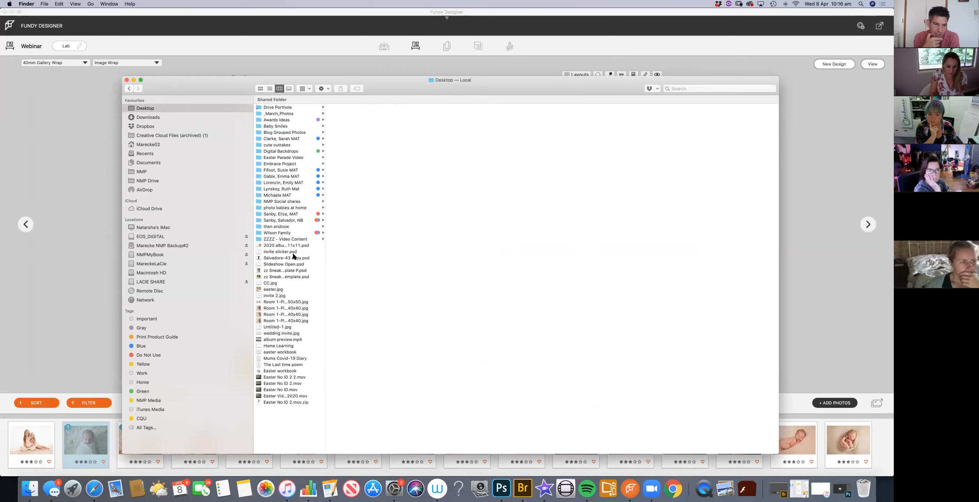
click(309, 302)
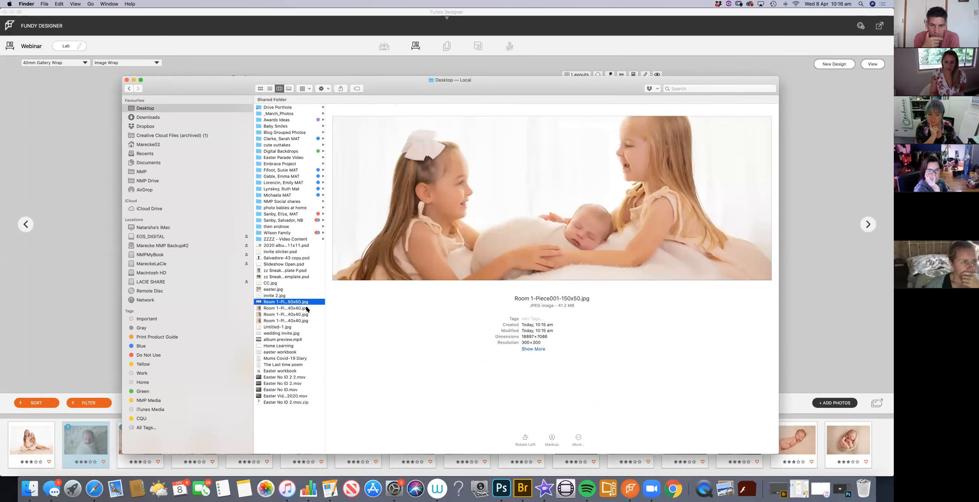
key(Down)
key(Down)
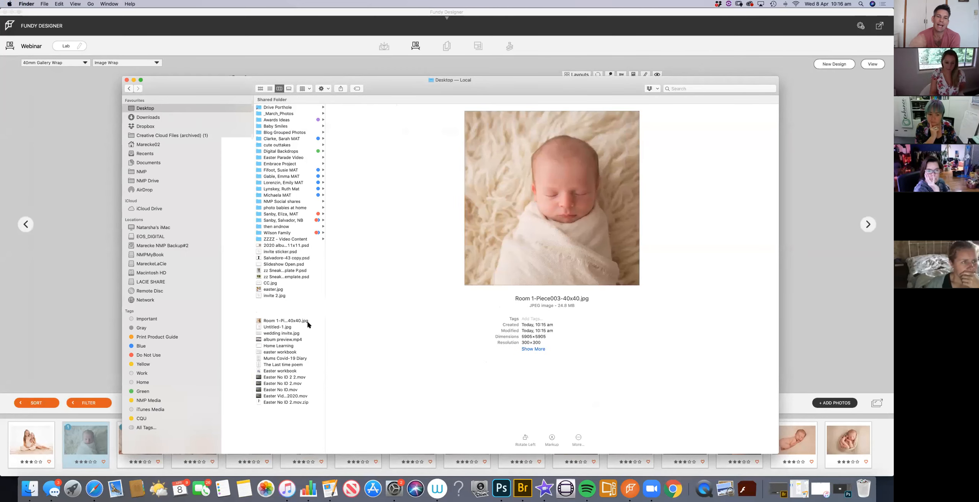
key(Down)
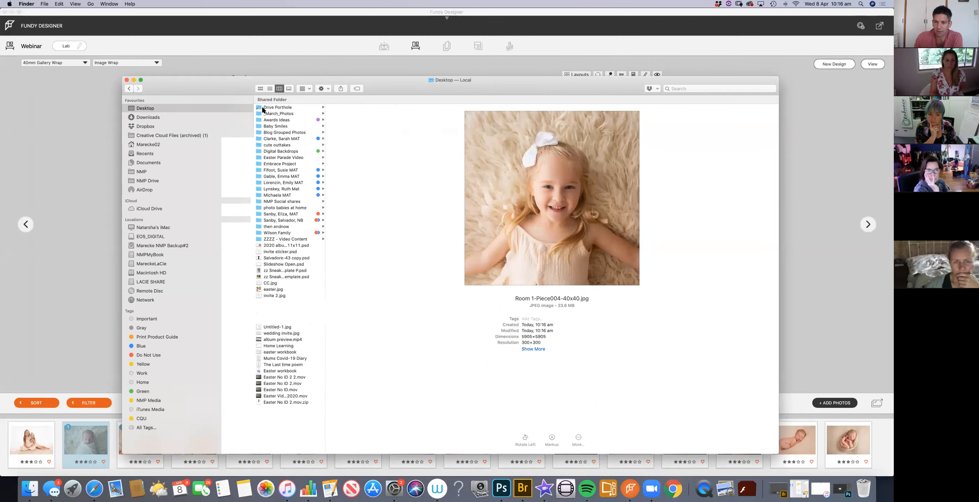
click(127, 80)
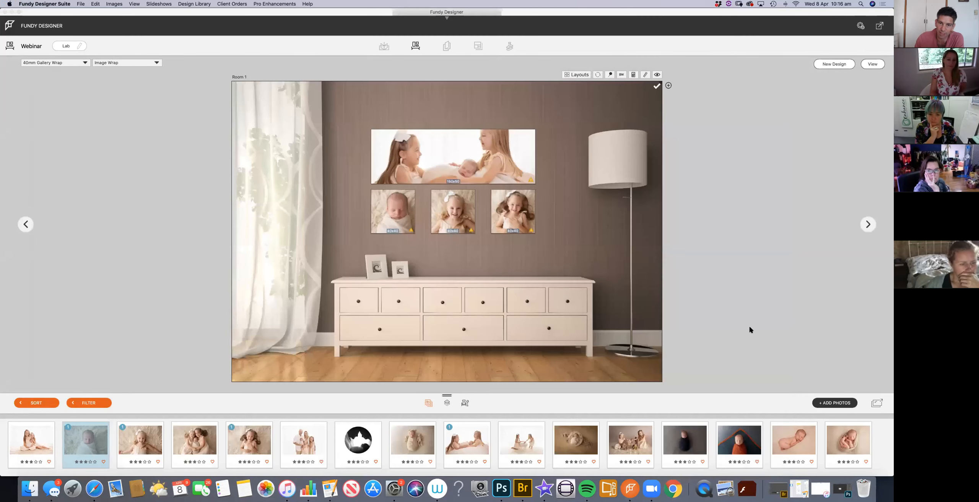
- Review the project's export choices and the Save as Design Set settings, and cancel without saving a design set
click(81, 4)
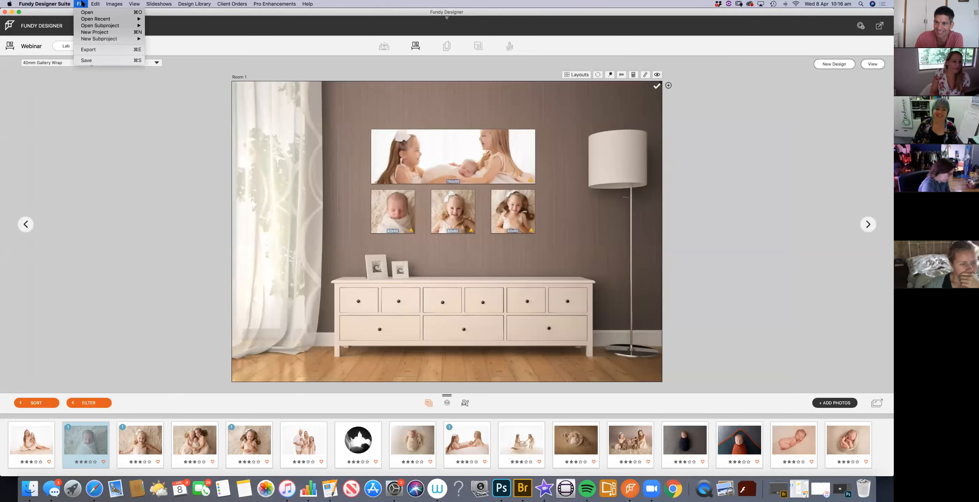
click(91, 49)
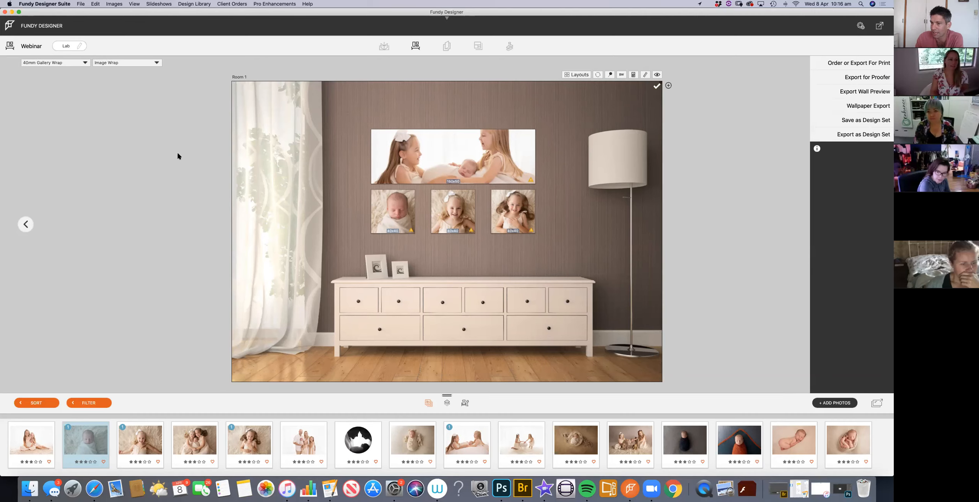
click(83, 3)
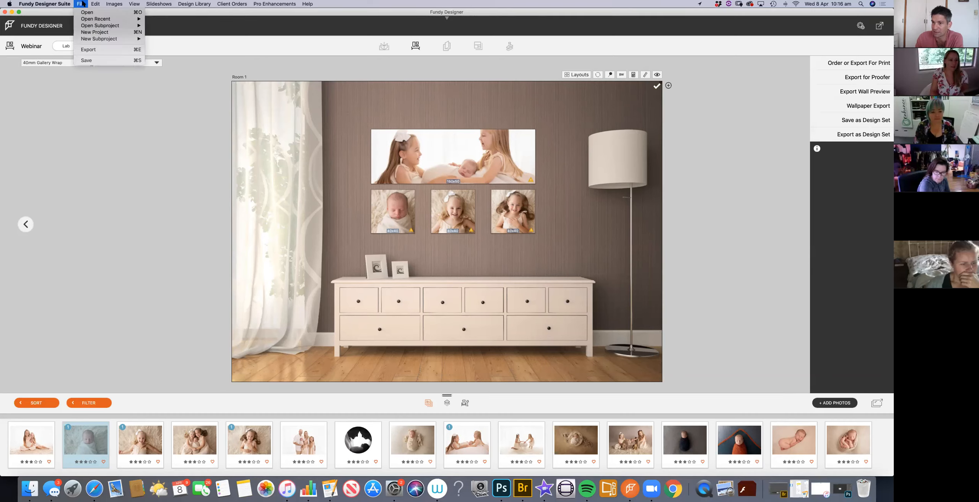
click(82, 4)
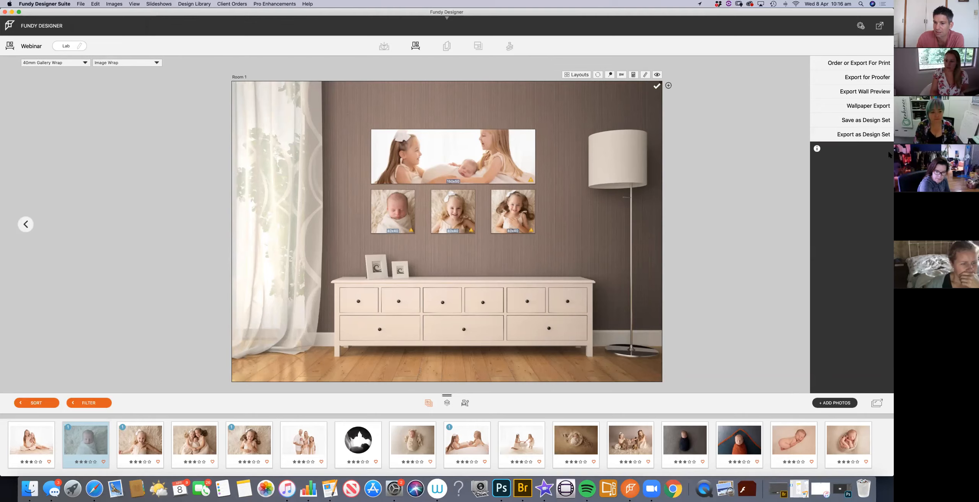
click(881, 121)
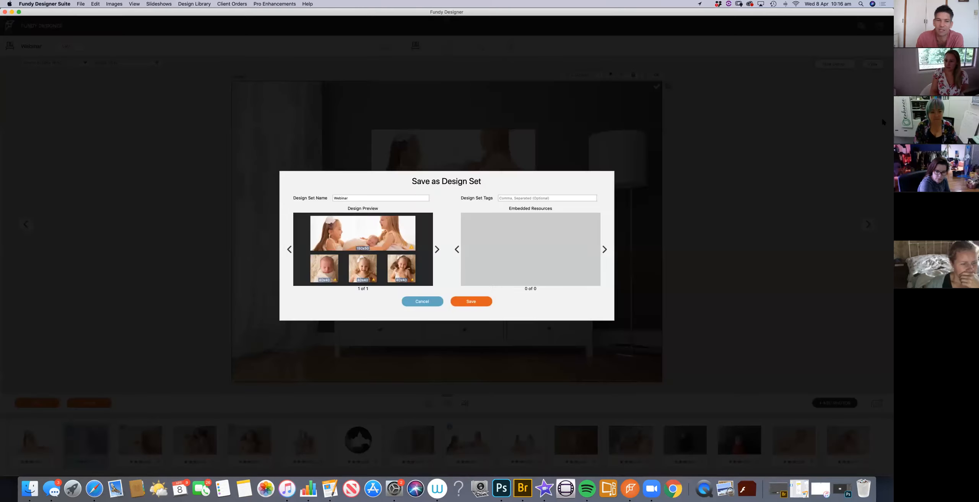
click(422, 302)
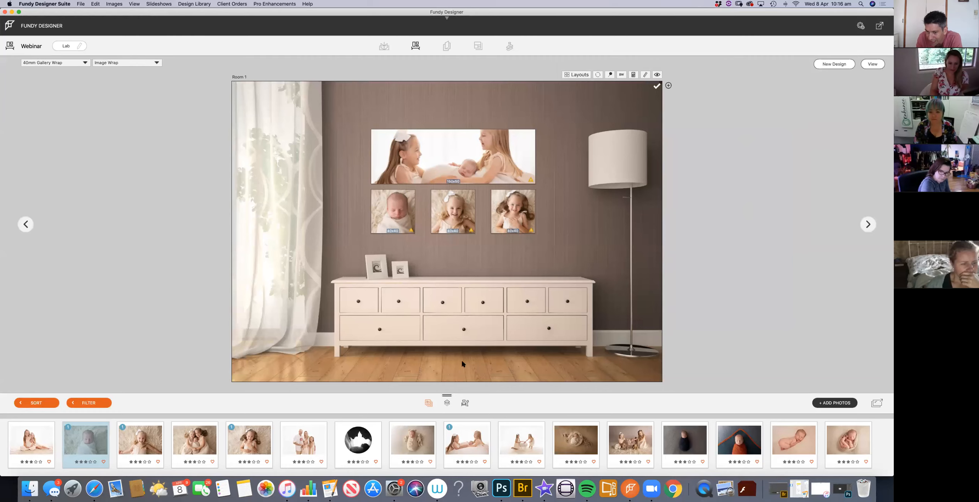
- Export the wall preview of Room 1 to the Desktop with the sRGB IEC61966-2.1 color profile
click(879, 27)
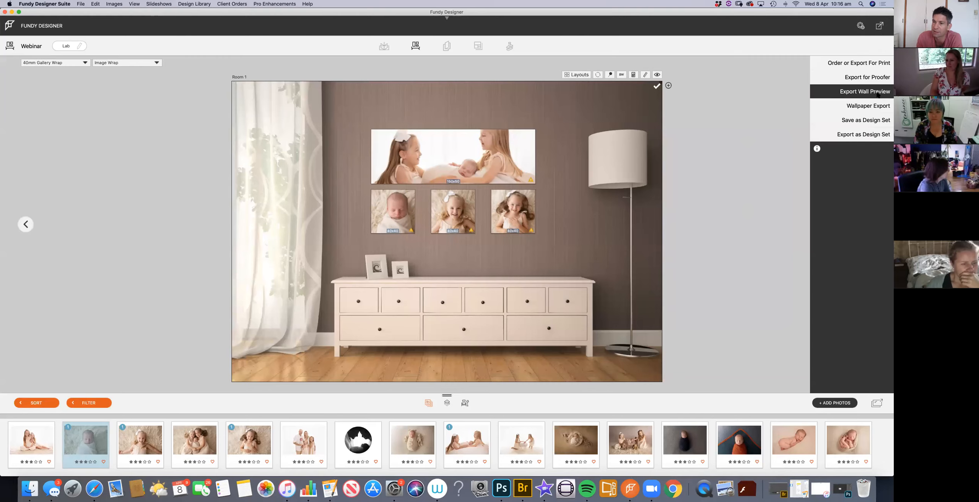
click(865, 92)
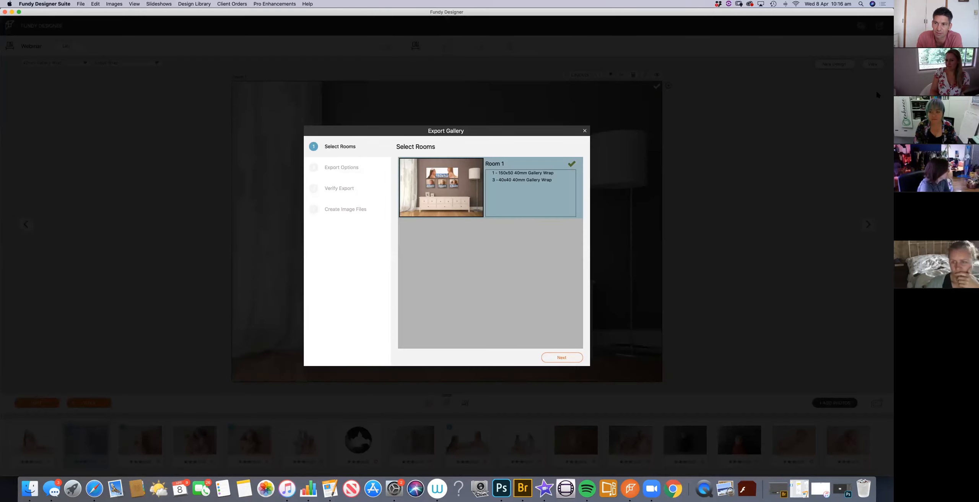
click(570, 357)
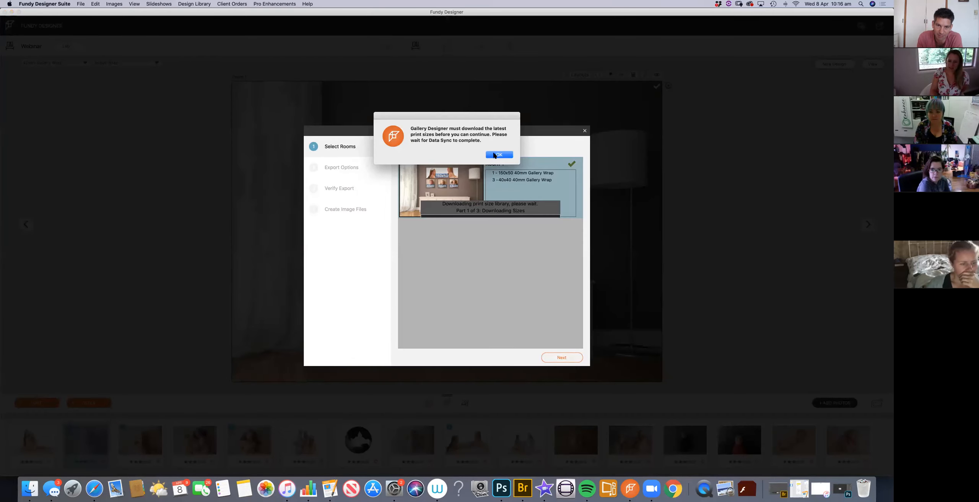
click(496, 155)
click(563, 358)
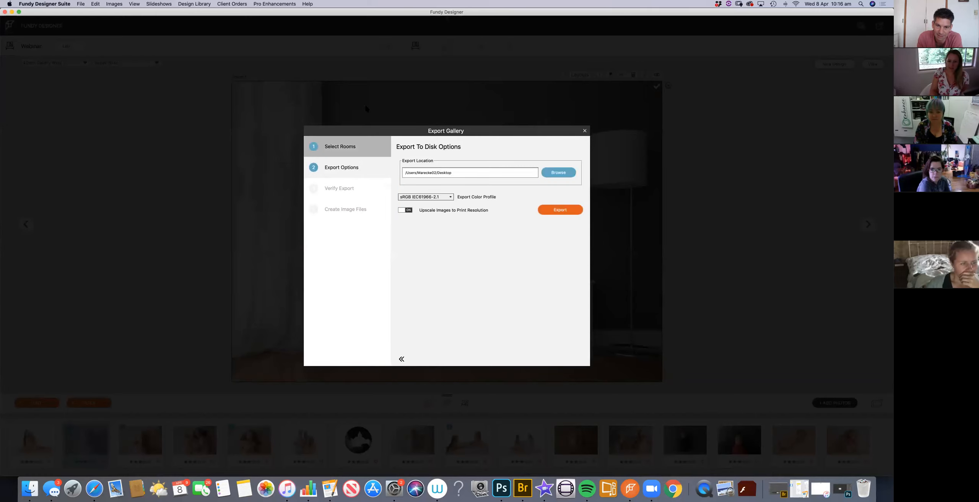
click(563, 211)
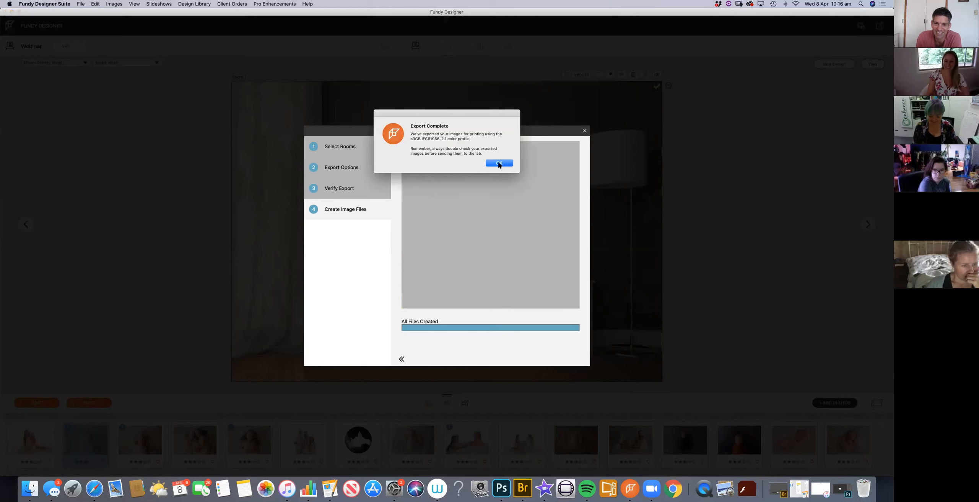
click(499, 163)
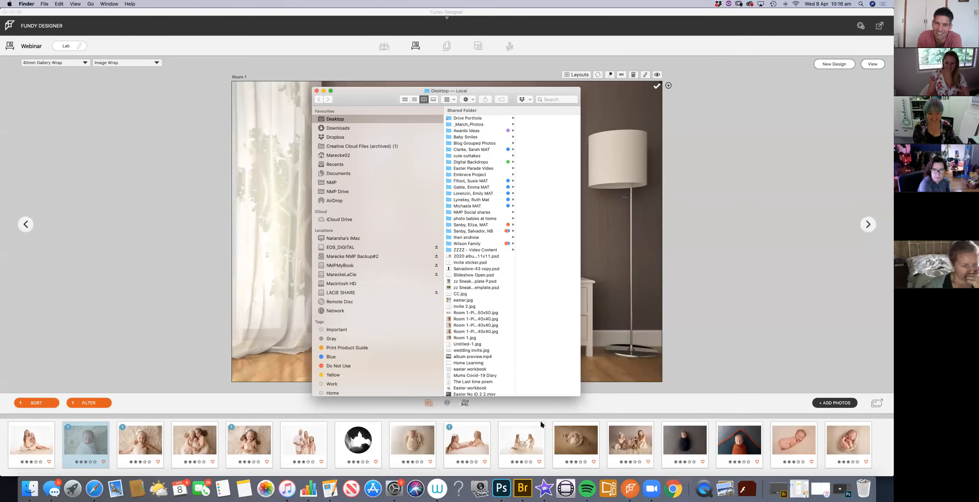
- Examine an enlarged preview of the exported Room 1.jpg in Finder, and return to Fundy Designer
click(464, 338)
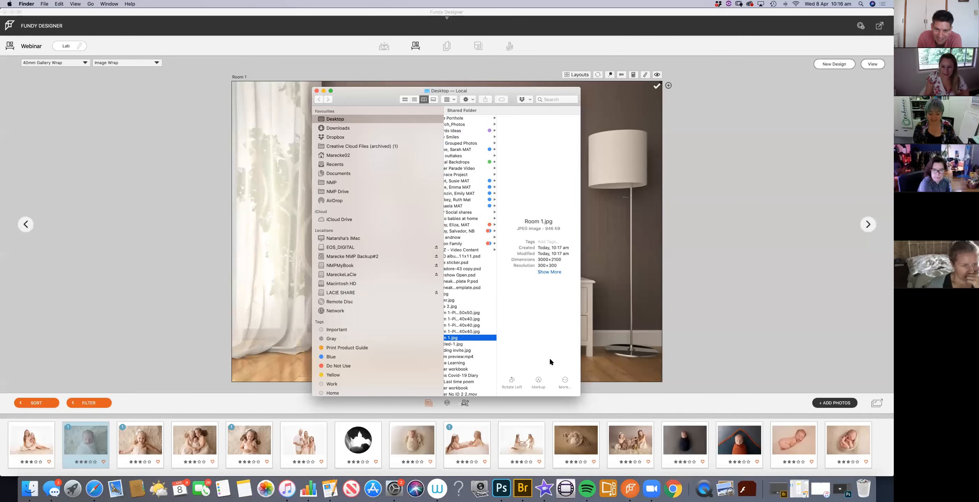
drag(577, 394, 891, 408)
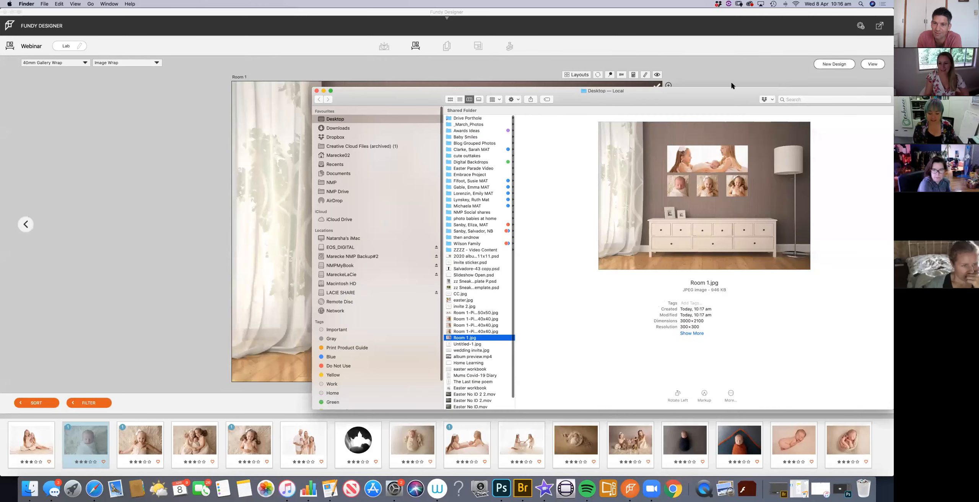
drag(729, 101, 527, 70)
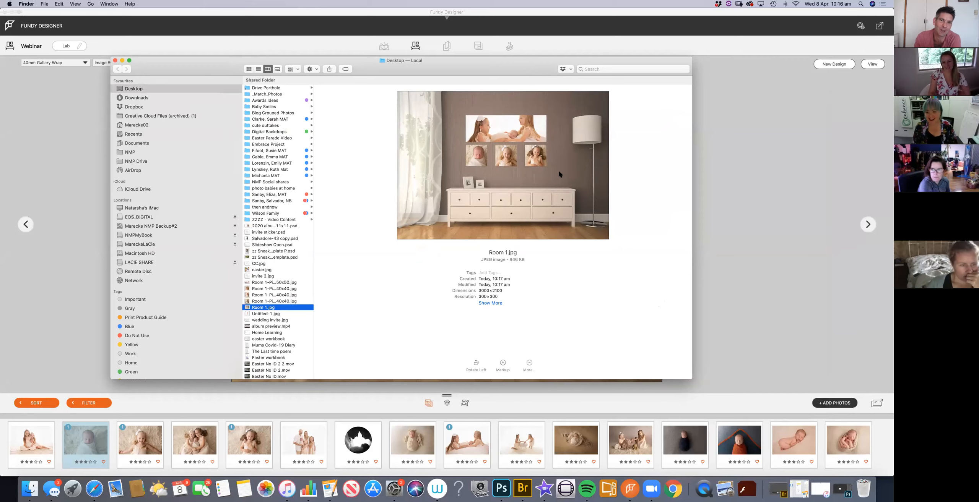
click(759, 162)
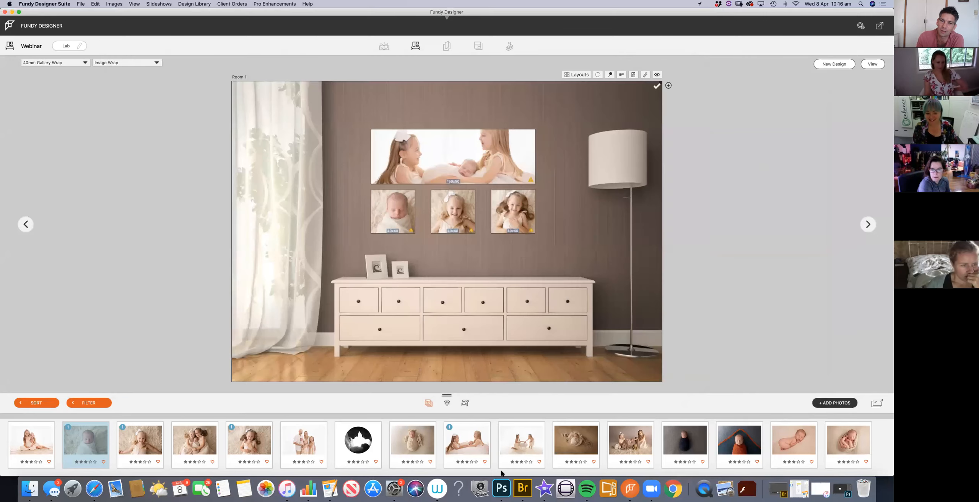